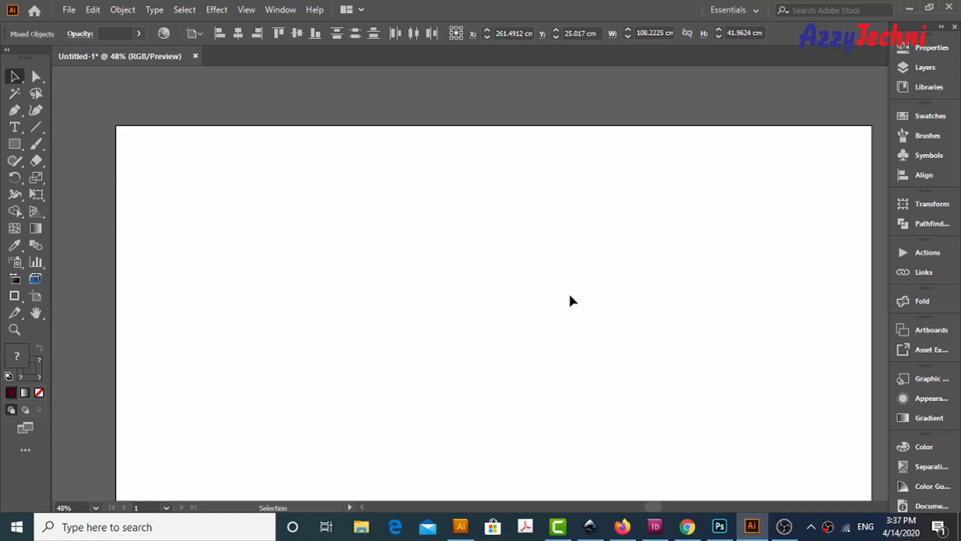
- Type the bold title 'SAHRI & IFTAR TIMING 2020' near the top of the artboard
{"action": "left_click", "coordinate": [362, 226]}
{"action": "key", "text": "BackSpace"}
{"action": "key", "text": "Escape"}
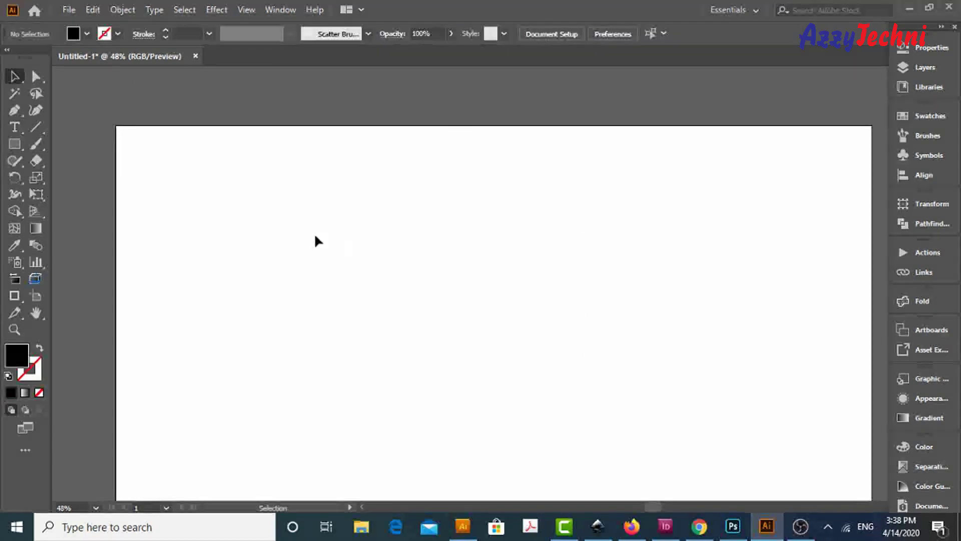
{"action": "left_click", "coordinate": [315, 211]}
{"action": "type", "text": "SAHRI & IFTAR TIMING 2020"}
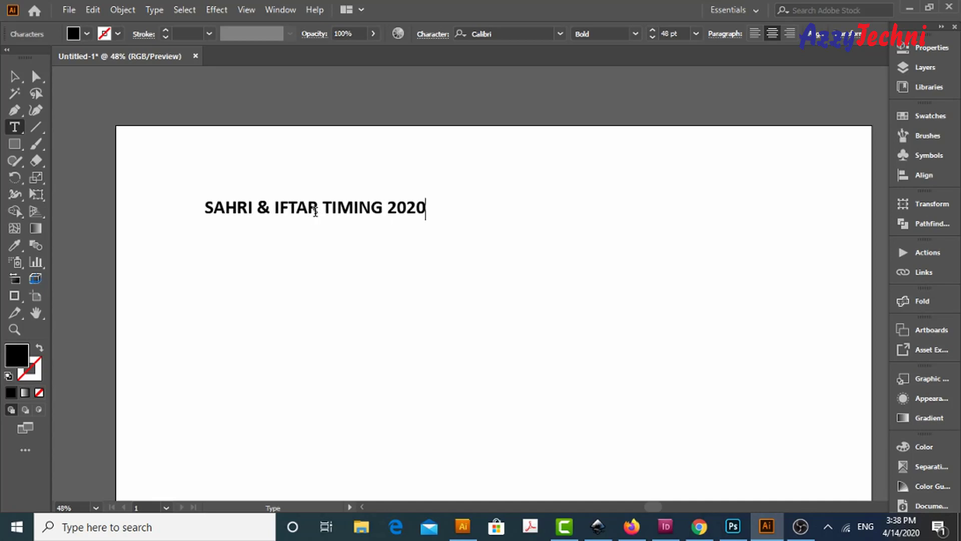
{"action": "key", "text": "Escape"}
- Centre the title horizontally on the artboard with Horizontal Align Center
{"action": "left_click", "coordinate": [808, 35]}
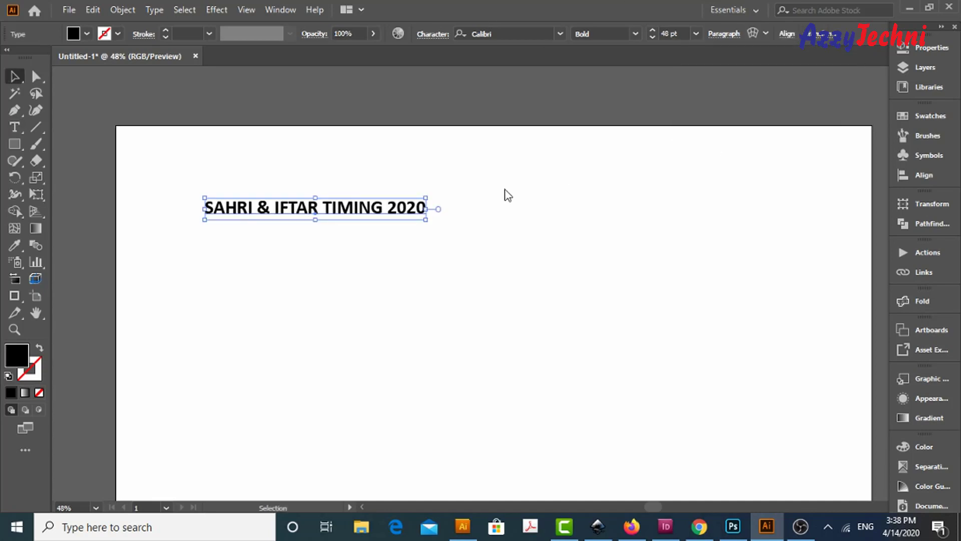
{"action": "left_click", "coordinate": [788, 37]}
{"action": "left_click", "coordinate": [671, 74]}
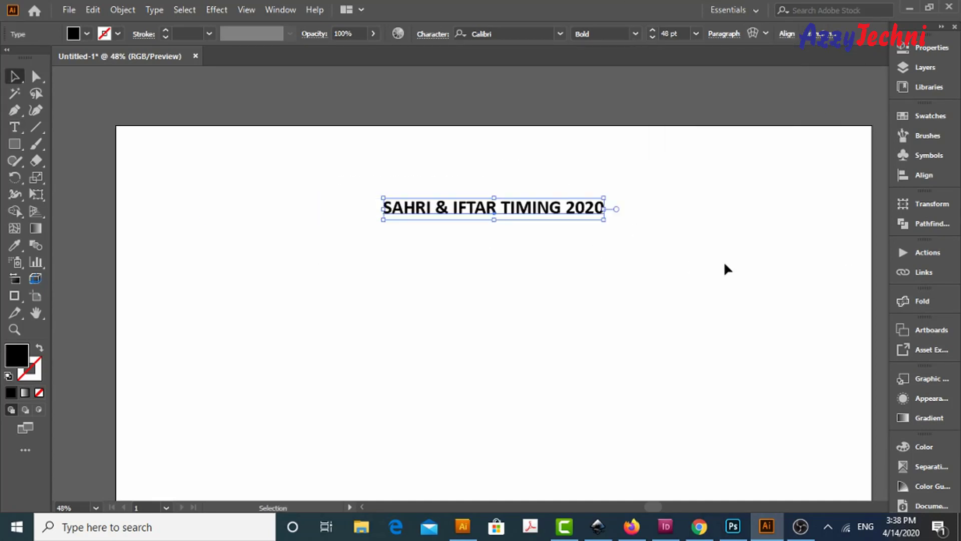
{"action": "left_click", "coordinate": [699, 270]}
{"action": "scroll", "coordinate": [650, 270], "scroll_direction": "down", "scroll_amount": 2}
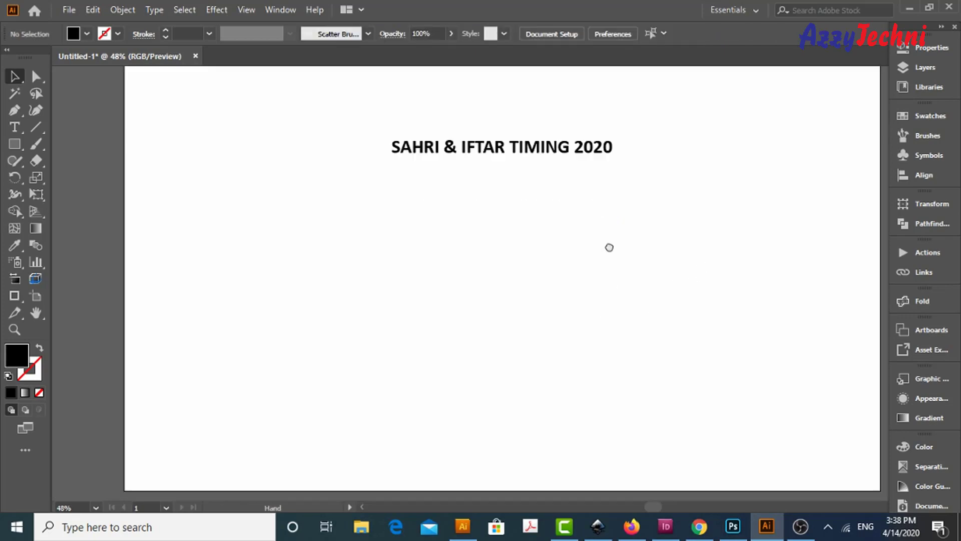
- Draw a wide rectangle below the title with a 7 pt black outline and no fill
{"action": "left_click_drag", "start_coordinate": [258, 298], "coordinate": [719, 414]}
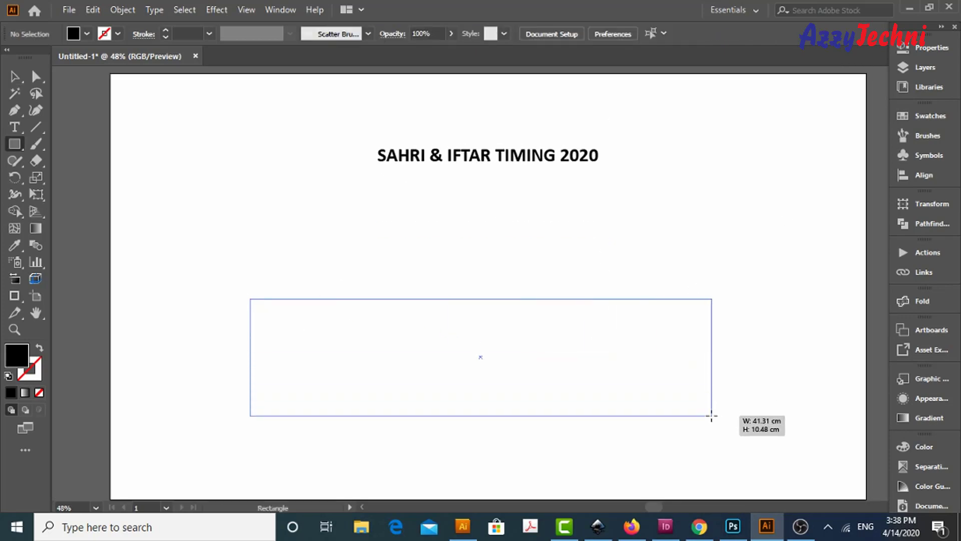
{"action": "key", "text": "v"}
{"action": "key", "text": "shift+x"}
{"action": "type", "text": "7"}
{"action": "key", "text": "Return"}
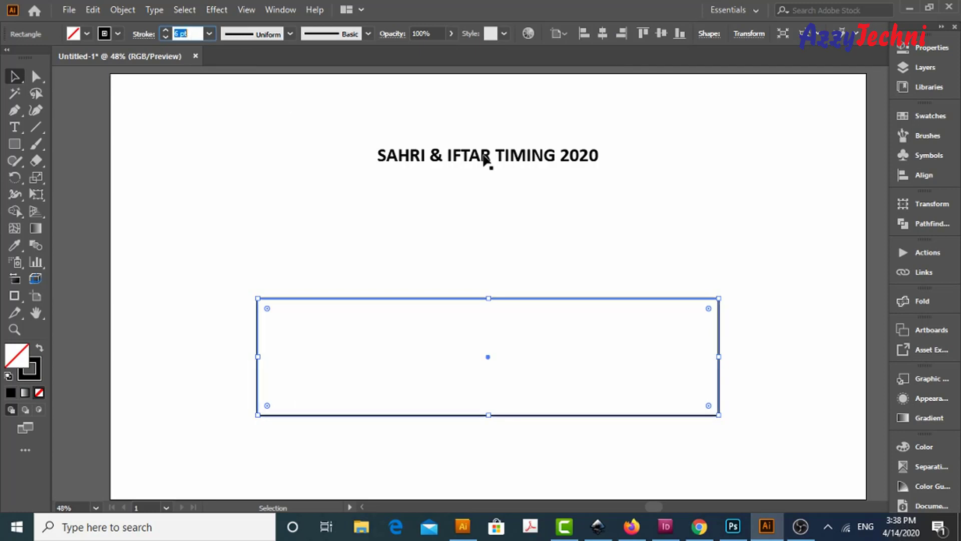
{"action": "left_click", "coordinate": [587, 259]}
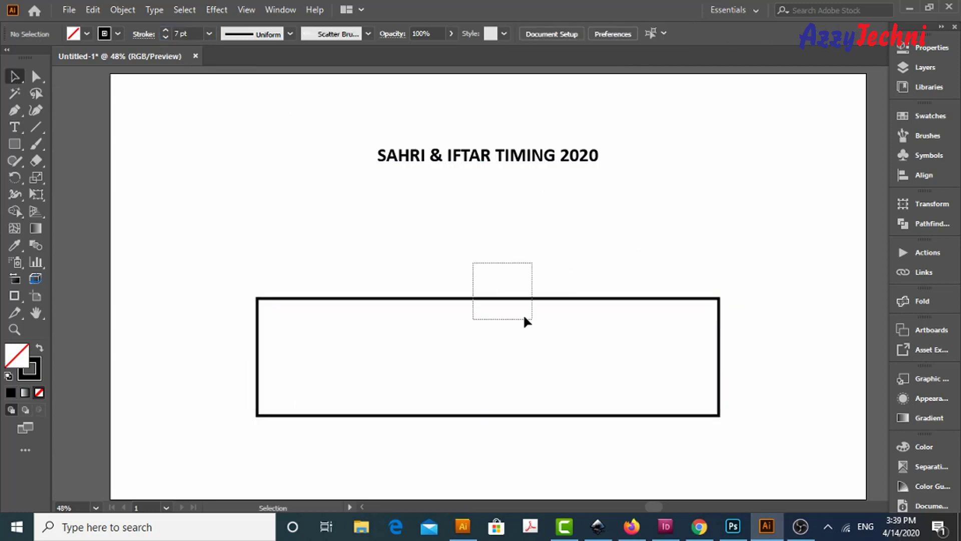
- Alt-copy the box's top edge down to form a horizontal middle divider
{"action": "mouse_move", "coordinate": [523, 318]}
{"action": "left_mouse_down"}
{"action": "mouse_move", "coordinate": [532, 319]}
{"action": "mouse_move", "coordinate": [489, 301]}
{"action": "mouse_move", "coordinate": [518, 357]}
{"action": "left_mouse_up"}
{"action": "left_click", "coordinate": [543, 233]}
{"action": "key", "text": "a"}
{"action": "left_click", "coordinate": [516, 302]}
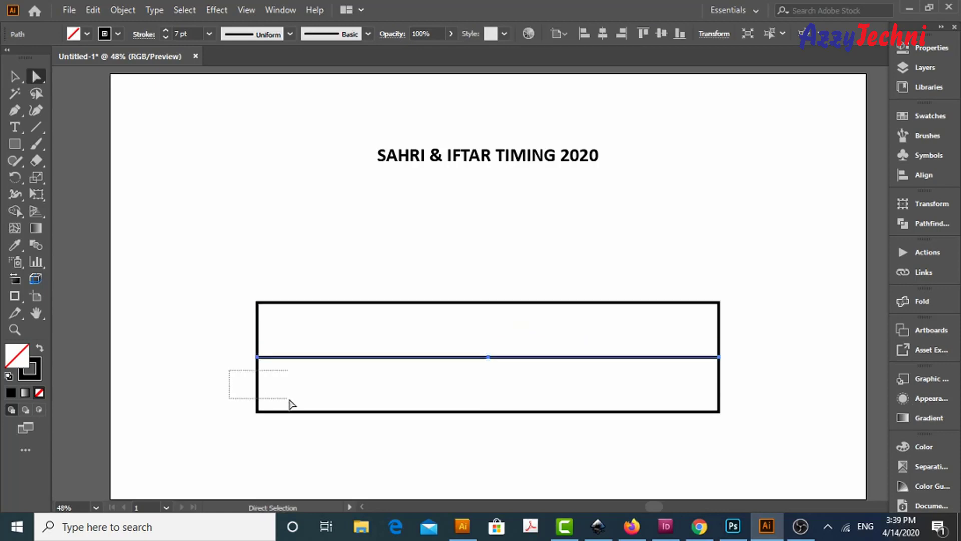
{"action": "left_click_drag", "start_coordinate": [289, 400], "coordinate": [339, 268]}
- Add a vertical centre divider and Alt-drag a copy of the title just above the table
{"action": "key", "text": "v"}
{"action": "left_click", "coordinate": [258, 341]}
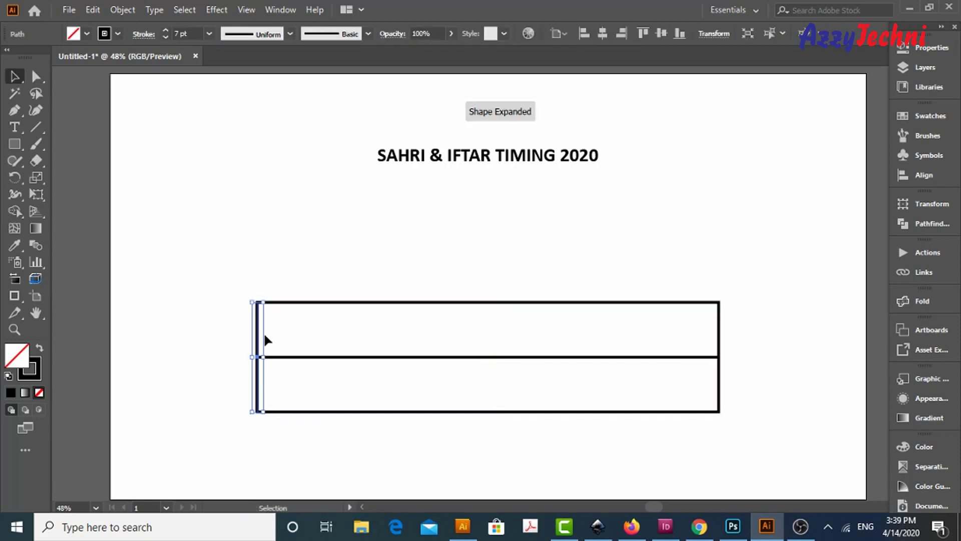
{"action": "left_click_drag", "start_coordinate": [493, 351], "coordinate": [489, 353]}
{"action": "left_click", "coordinate": [562, 206]}
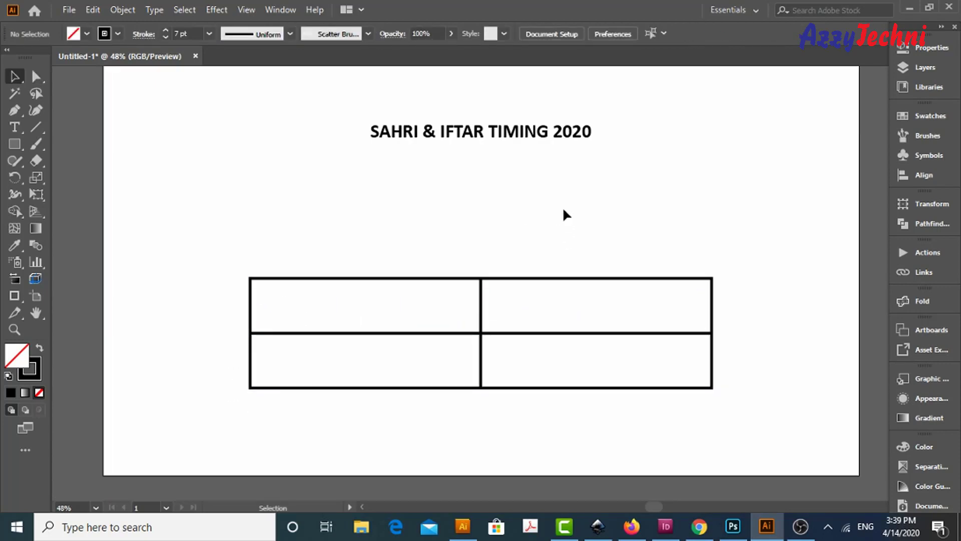
{"action": "left_click_drag", "start_coordinate": [432, 131], "coordinate": [300, 242]}
- Label the top-left cell SAHER and place an IFTAR copy in the top-right cell
{"action": "triple_click", "coordinate": [299, 242]}
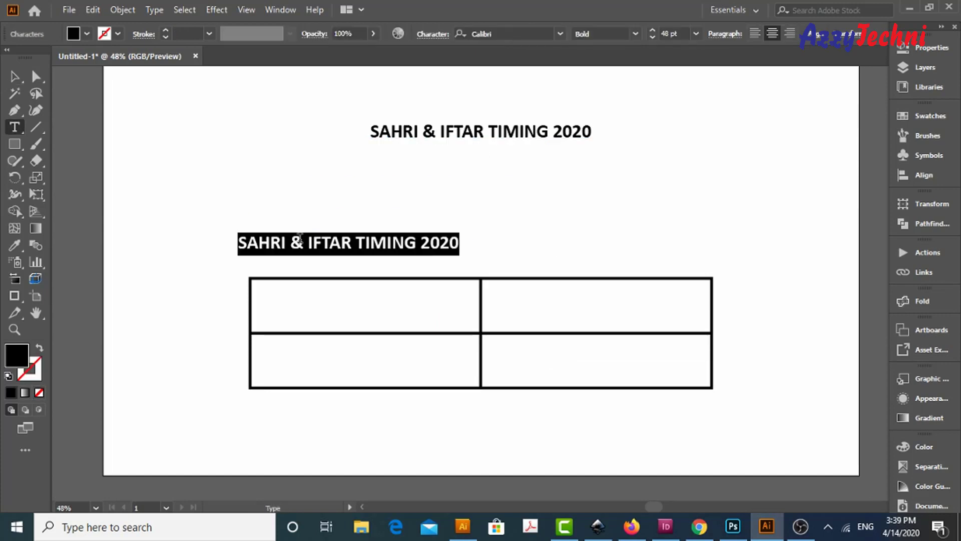
{"action": "type", "text": "SAHER"}
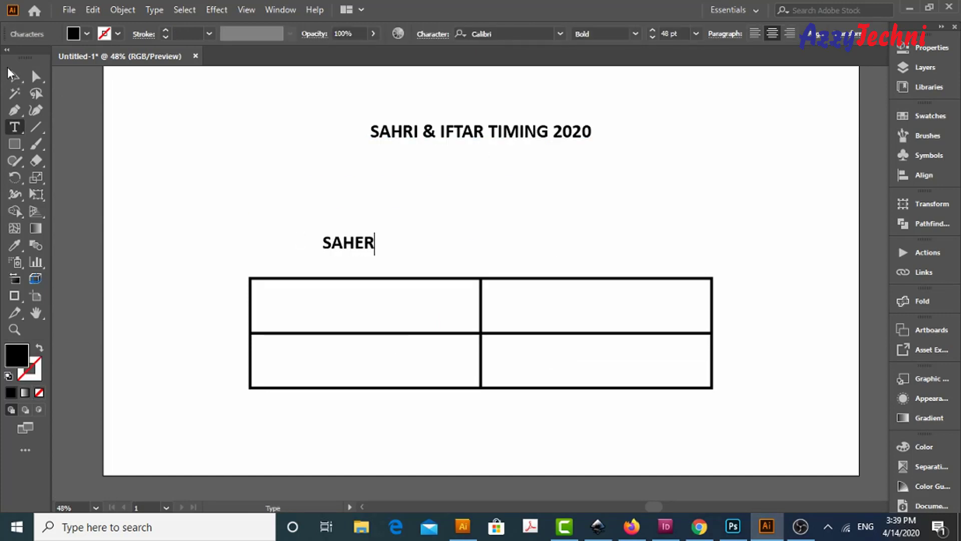
{"action": "left_click_drag", "start_coordinate": [307, 313], "coordinate": [303, 311]}
{"action": "left_click_drag", "start_coordinate": [316, 316], "coordinate": [560, 317]}
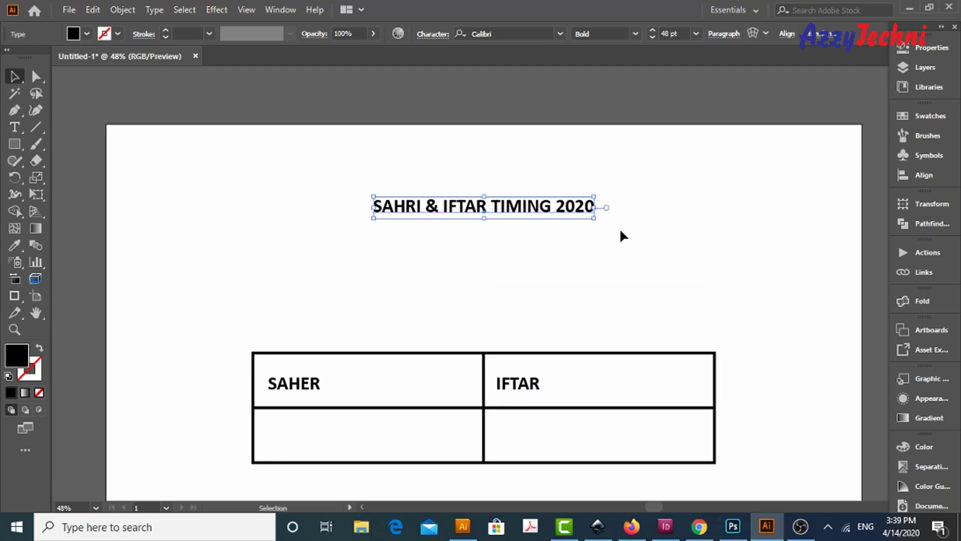
- Scale up the main title, then switch to the older Illustrator CS window
{"action": "left_click_drag", "start_coordinate": [622, 234], "coordinate": [639, 268]}
{"action": "left_click", "coordinate": [532, 393], "text": "shift"}
{"action": "scroll", "coordinate": [671, 34], "scroll_direction": "up", "scroll_amount": 3}
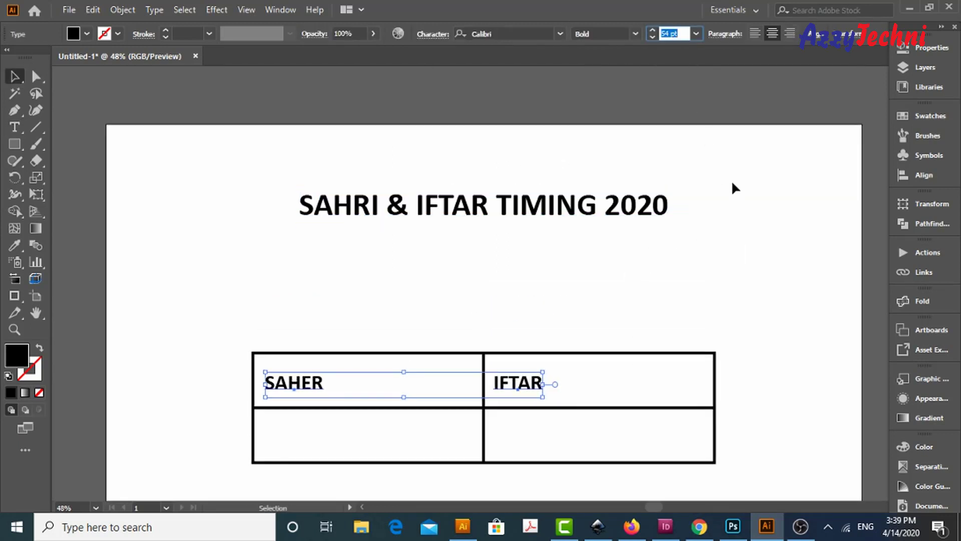
{"action": "left_click", "coordinate": [516, 288]}
{"action": "left_click", "coordinate": [462, 530]}
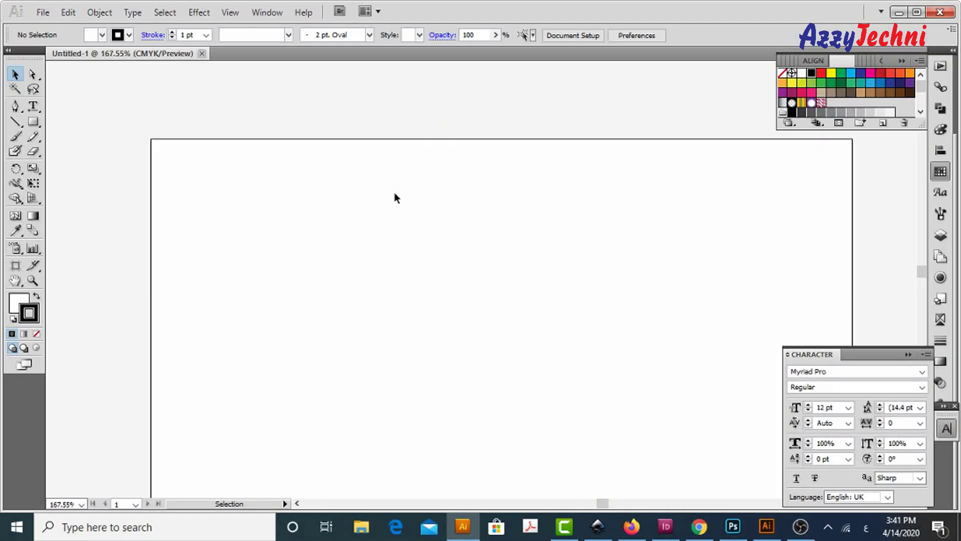
- Type the Arabic words سحري and إفطار at 24 pt on the blank page
{"action": "key", "text": "t"}
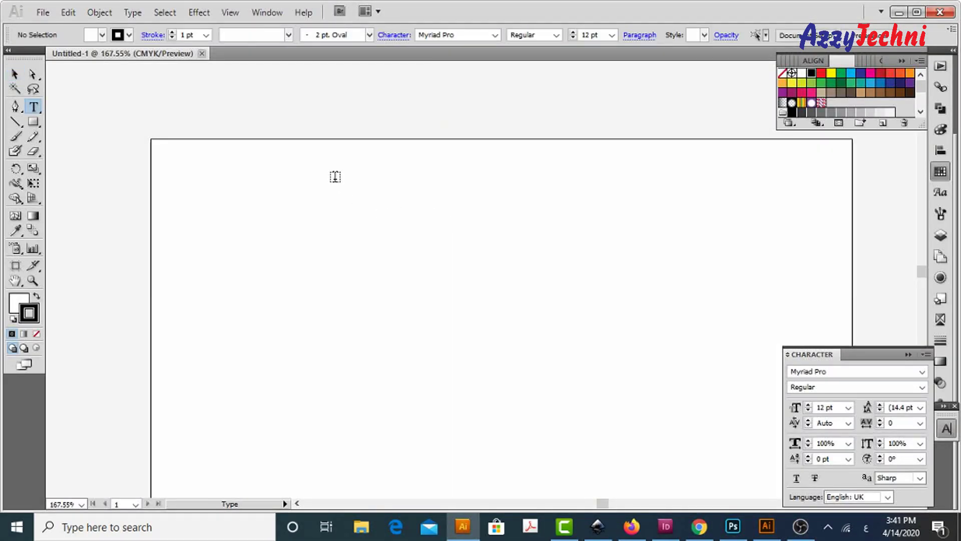
{"action": "left_click", "coordinate": [613, 34]}
{"action": "left_click", "coordinate": [596, 163]}
{"action": "left_click", "coordinate": [447, 215]}
{"action": "type", "text": "سحري"}
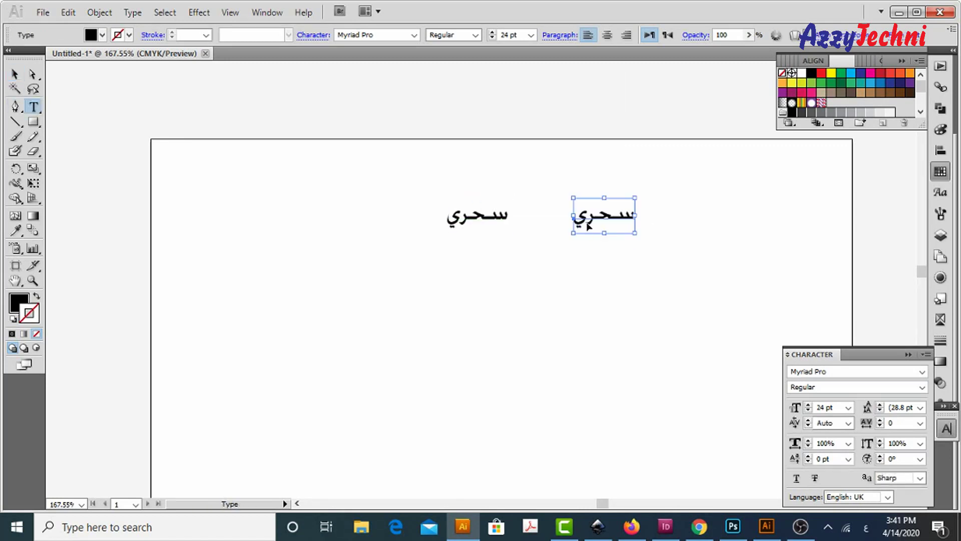
{"action": "double_click", "coordinate": [588, 227]}
{"action": "type", "text": "أ"}
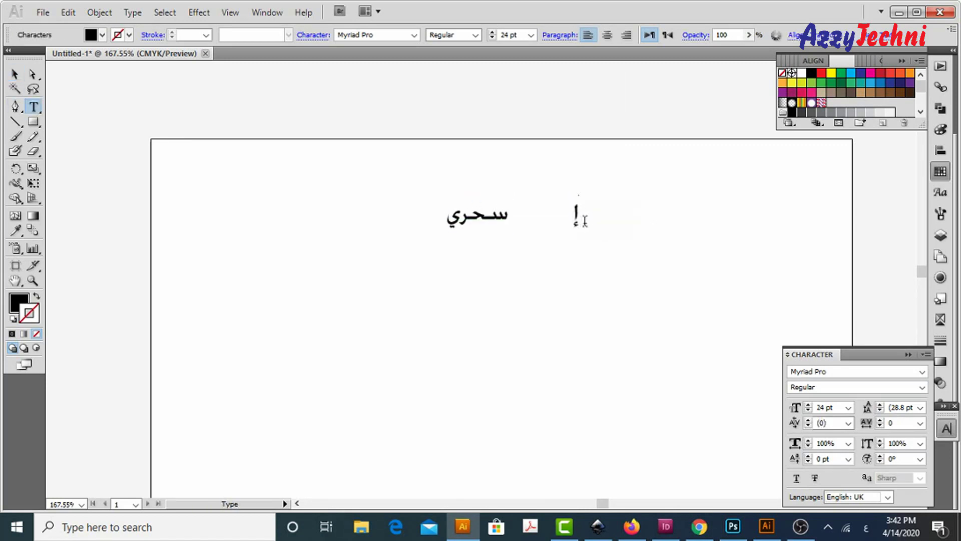
{"action": "key", "text": "ctrl+a"}
- Apply the AXtManalBold font to the Arabic words
{"action": "left_click", "coordinate": [414, 35]}
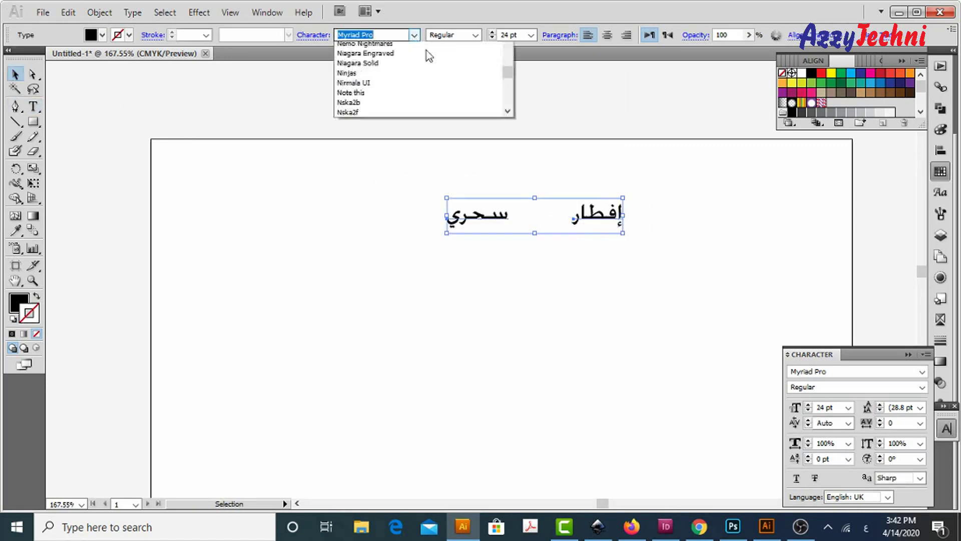
{"action": "scroll", "coordinate": [507, 58], "scroll_direction": "up", "scroll_amount": 10}
{"action": "scroll", "coordinate": [429, 89], "scroll_direction": "down", "scroll_amount": 3}
{"action": "scroll", "coordinate": [429, 91], "scroll_direction": "down", "scroll_amount": 3}
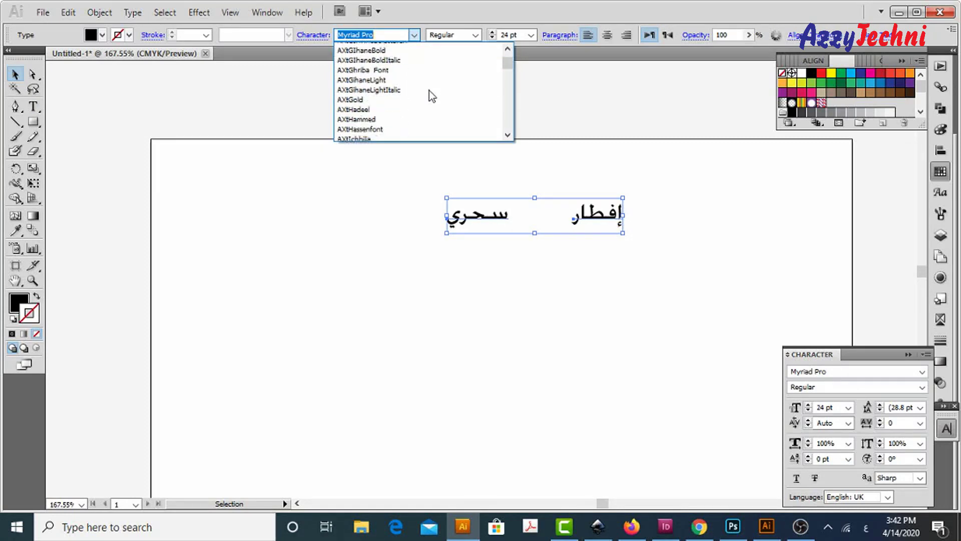
{"action": "scroll", "coordinate": [428, 91], "scroll_direction": "down", "scroll_amount": 3}
{"action": "scroll", "coordinate": [421, 97], "scroll_direction": "down", "scroll_amount": 3}
{"action": "scroll", "coordinate": [398, 123], "scroll_direction": "down", "scroll_amount": 3}
{"action": "left_click", "coordinate": [398, 116]}
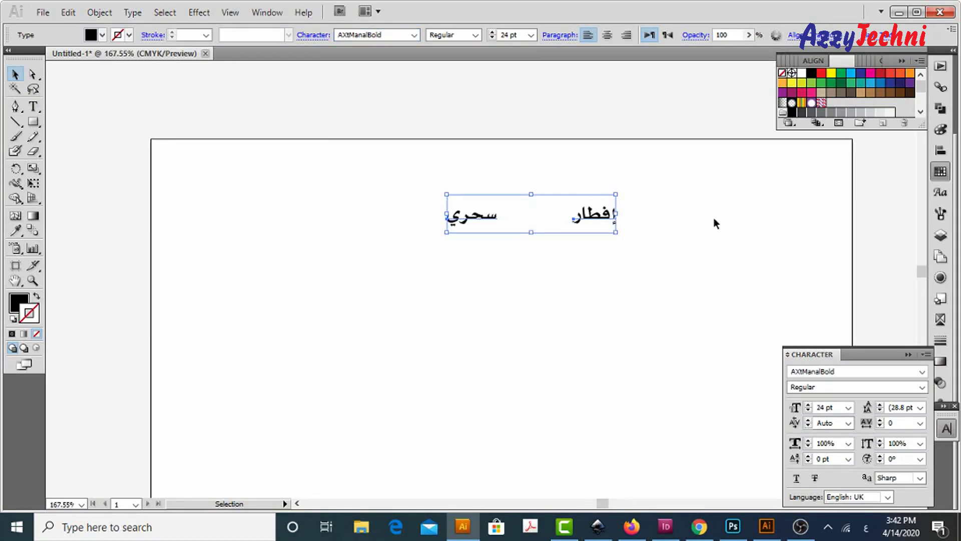
{"action": "left_click", "coordinate": [713, 218]}
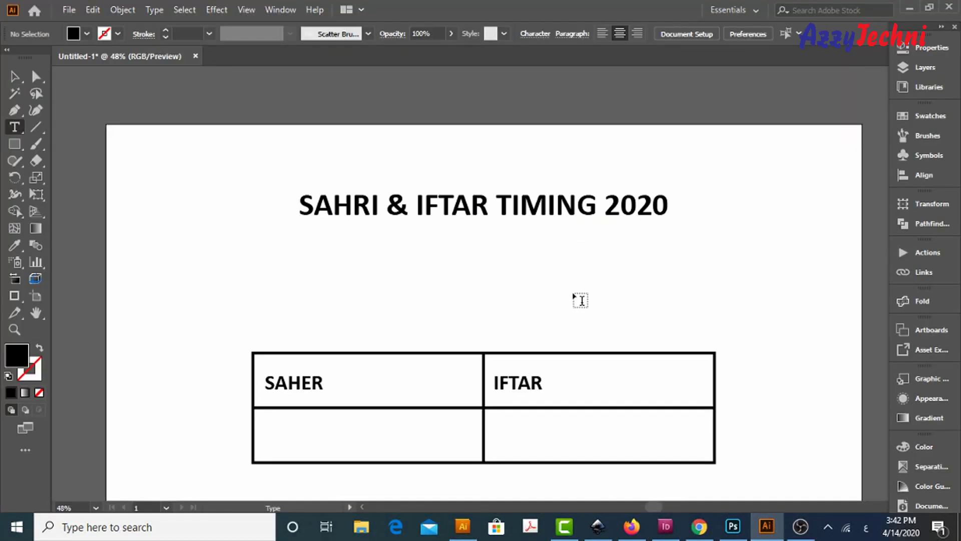
- Paste إفطار into the table, enlarge it, and place it in the IFTAR cell
{"action": "left_click", "coordinate": [581, 301]}
{"action": "key", "text": "ctrl+v"}
{"action": "mouse_move", "coordinate": [584, 296]}
{"action": "left_mouse_down"}
{"action": "mouse_move", "coordinate": [641, 323]}
{"action": "mouse_move", "coordinate": [655, 385]}
{"action": "left_mouse_up"}
{"action": "left_click_drag", "start_coordinate": [603, 427], "coordinate": [634, 412]}
{"action": "left_click", "coordinate": [671, 294]}
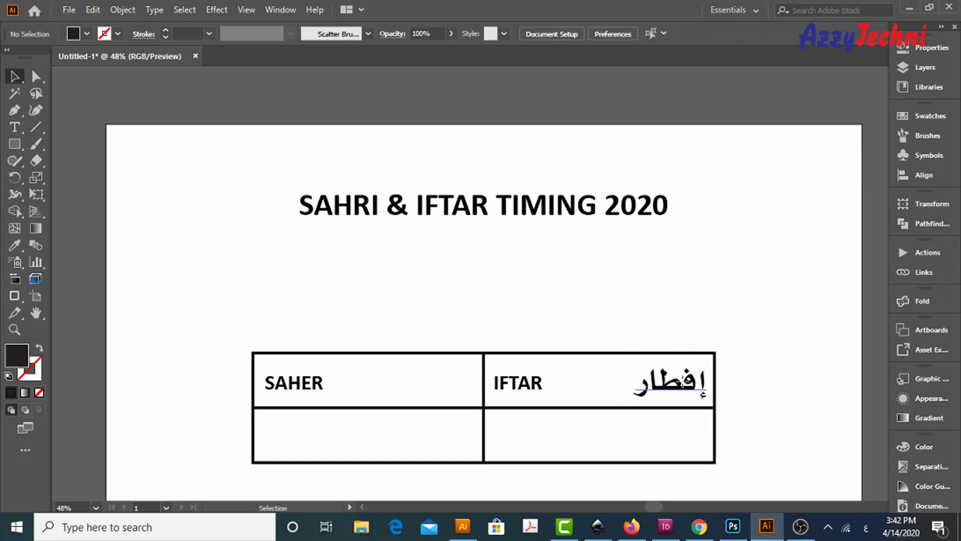
{"action": "left_click", "coordinate": [643, 390]}
{"action": "left_click", "coordinate": [295, 383]}
- Enlarge the SAHER and IFTAR labels and nudge them slightly right
{"action": "left_click", "coordinate": [518, 383], "text": "shift"}
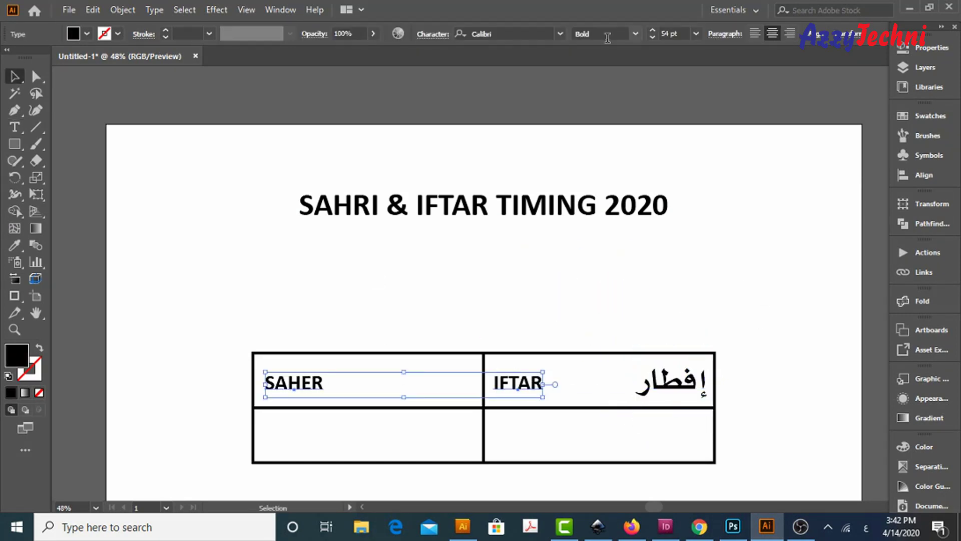
{"action": "left_click", "coordinate": [670, 34]}
{"action": "type", "text": "66"}
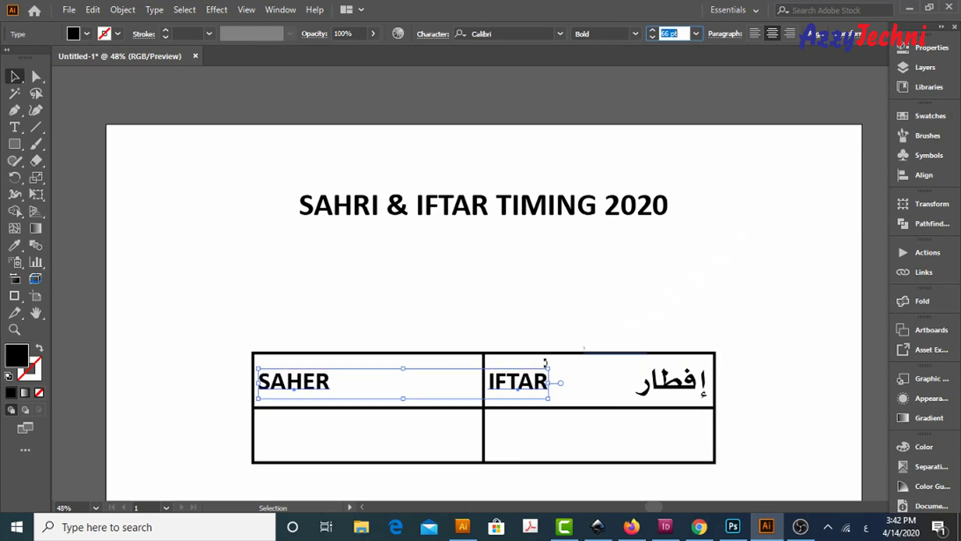
{"action": "key", "text": "Right"}
{"action": "key", "text": "Right"}
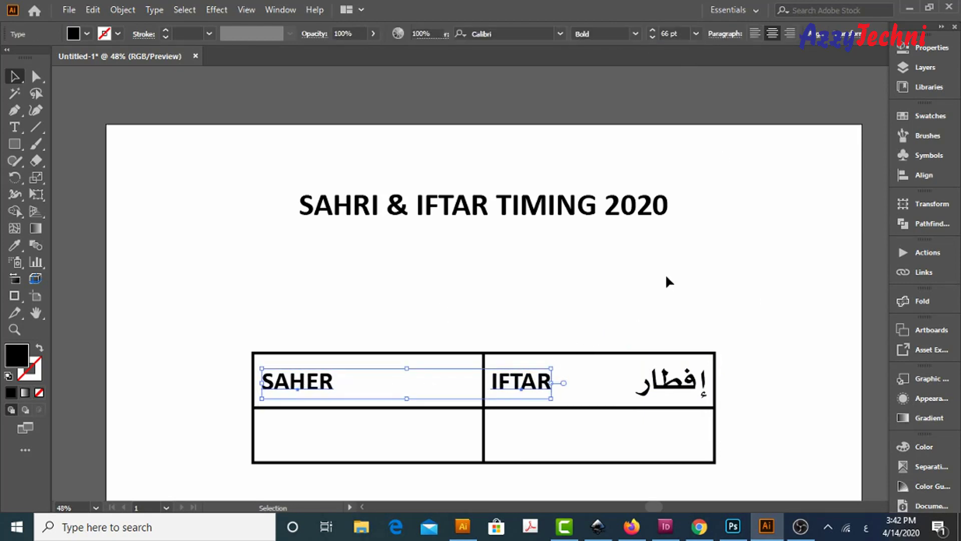
{"action": "left_click", "coordinate": [797, 501]}
- Copy سحري from Illustrator CS into the SAHER cell beside the English label
{"action": "left_click", "coordinate": [463, 525]}
{"action": "double_click", "coordinate": [512, 207]}
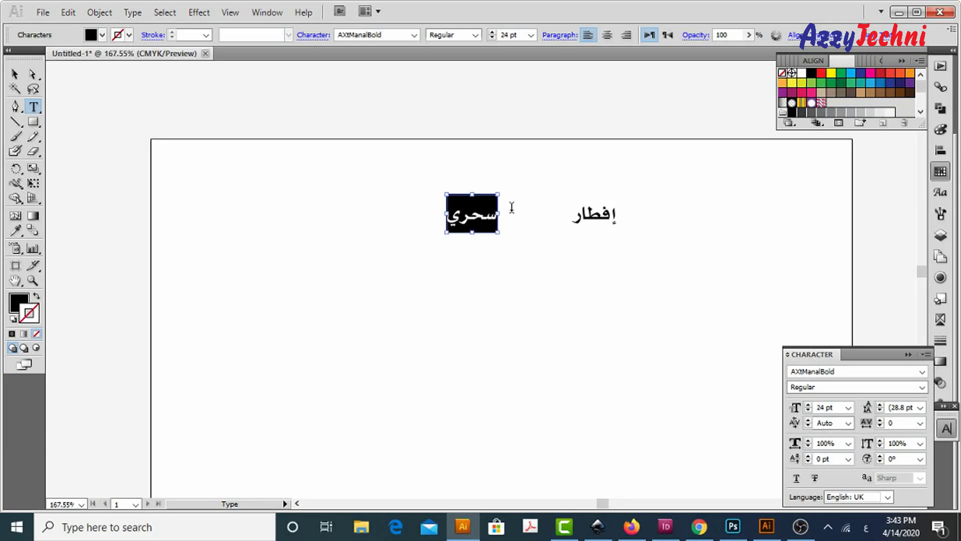
{"action": "left_click", "coordinate": [766, 525]}
{"action": "left_click_drag", "start_coordinate": [447, 391], "coordinate": [447, 391]}
{"action": "double_click", "coordinate": [436, 381]}
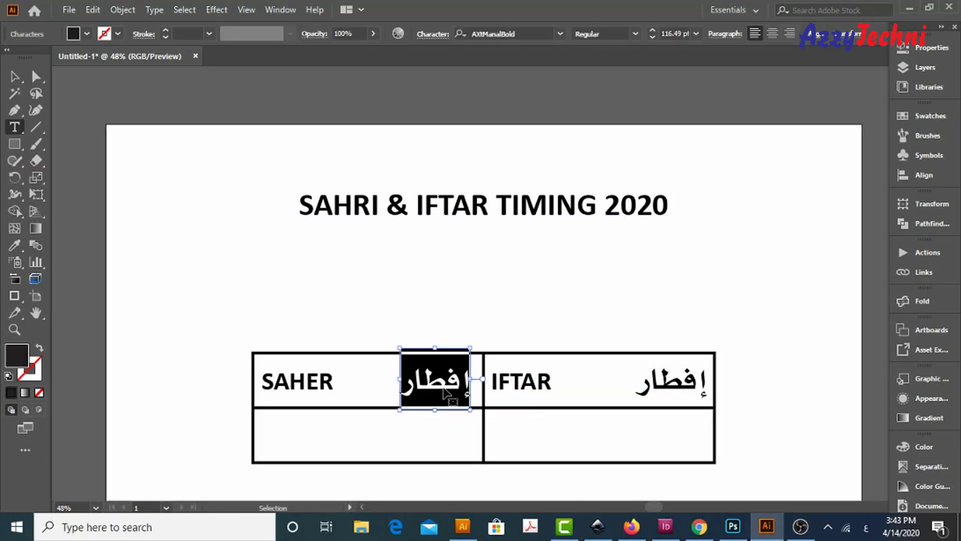
{"action": "key", "text": "ctrl+v"}
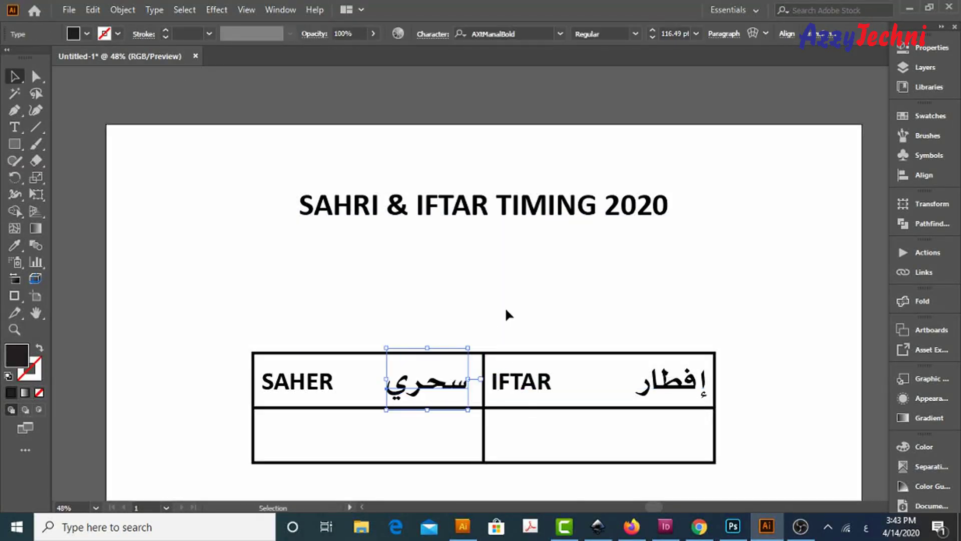
{"action": "key", "text": "shift+Right"}
{"action": "key", "text": "shift+Right"}
{"action": "left_click", "coordinate": [622, 396], "text": "shift"}
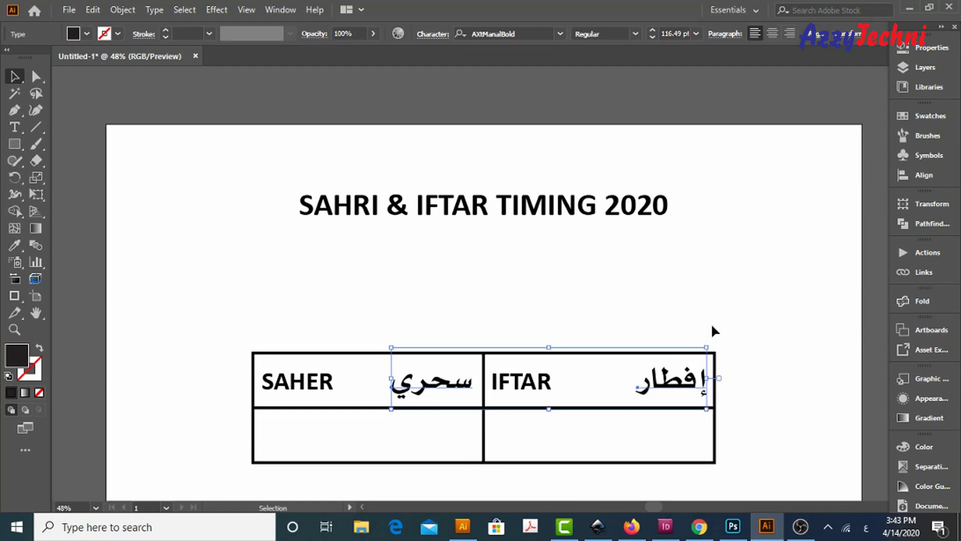
{"action": "left_click", "coordinate": [756, 281]}
{"action": "scroll", "coordinate": [758, 273], "scroll_direction": "down", "scroll_amount": 2}
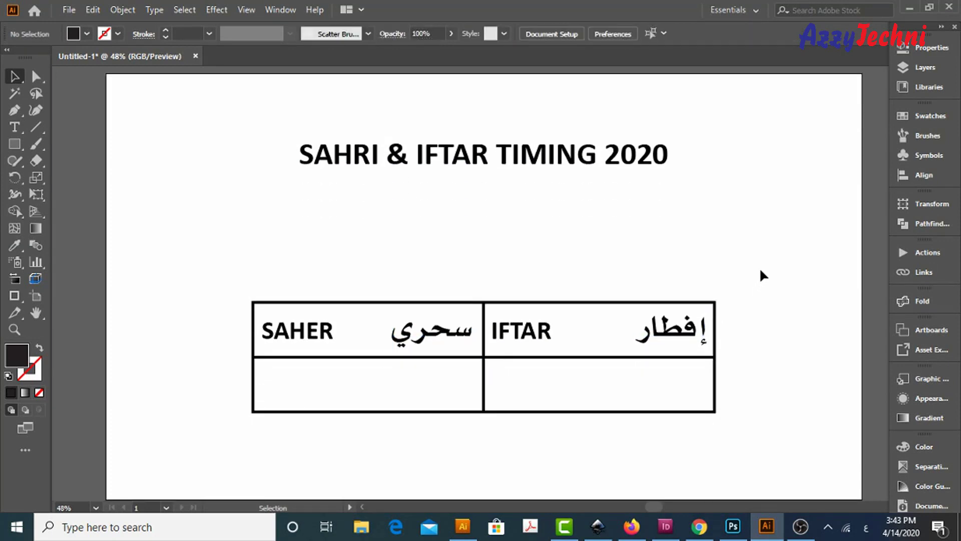
- Copy the title below itself and retype it as the date 25TH APRIL 2020
{"action": "scroll", "coordinate": [760, 273], "scroll_direction": "down", "scroll_amount": 1}
{"action": "left_click_drag", "start_coordinate": [576, 142], "coordinate": [570, 244]}
{"action": "triple_click", "coordinate": [504, 246]}
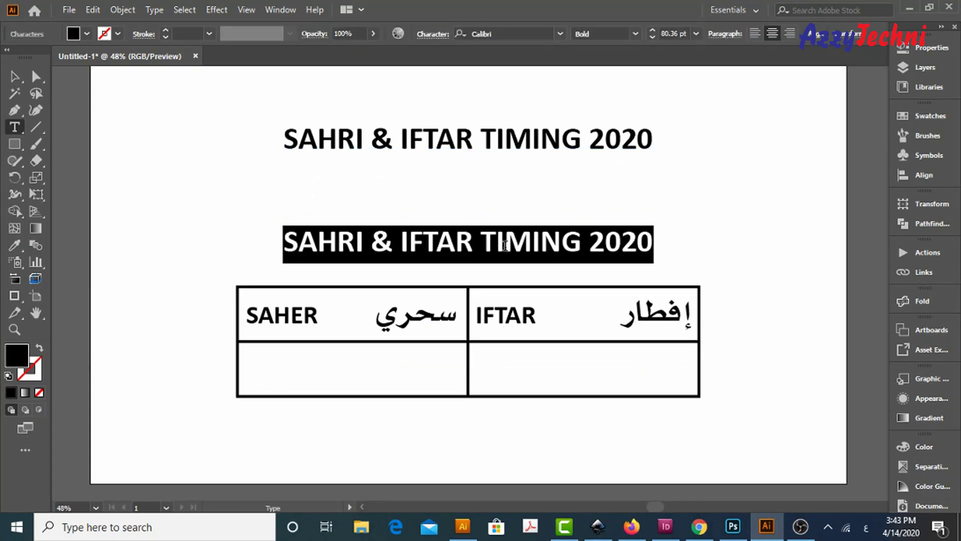
{"action": "type", "text": "25TH APRIL"}
{"action": "key", "text": "ctrl+z"}
{"action": "key", "text": "alt+shift"}
{"action": "type", "text": "25"}
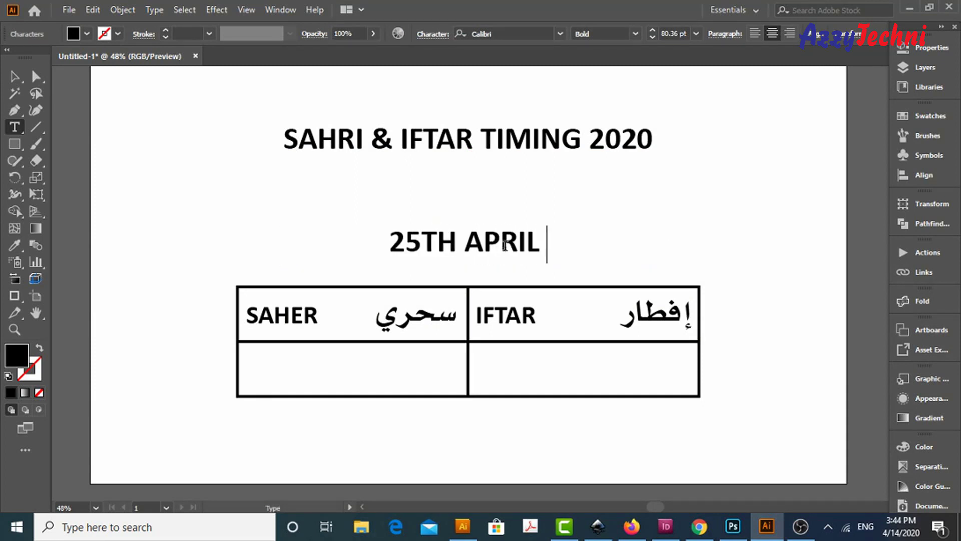
{"action": "type", "text": "2020"}
{"action": "key", "text": "Escape"}
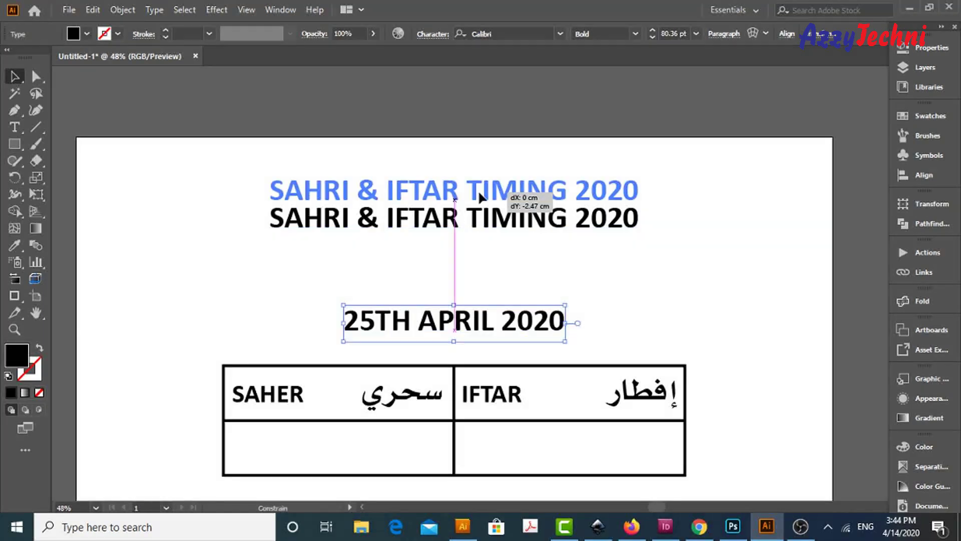
- Copy the date line upward, retype it as 1, and scale it into a large day number
{"action": "left_click", "coordinate": [564, 241]}
{"action": "mouse_move", "coordinate": [507, 290]}
{"action": "left_mouse_down"}
{"action": "mouse_move", "coordinate": [507, 230]}
{"action": "mouse_move", "coordinate": [498, 253]}
{"action": "left_mouse_up"}
{"action": "double_click", "coordinate": [507, 225]}
{"action": "key", "text": "ctrl+a"}
{"action": "type", "text": "1"}
{"action": "left_click", "coordinate": [611, 253]}
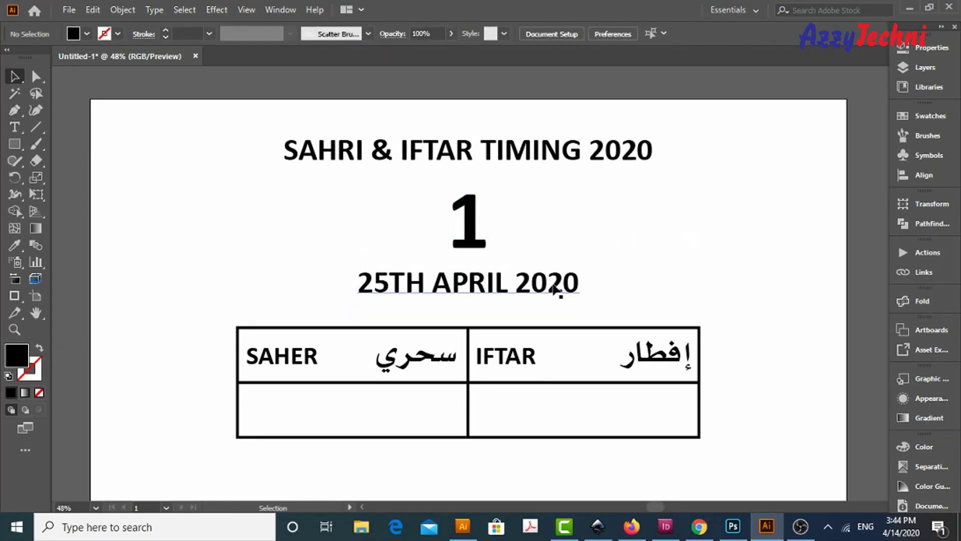
{"action": "left_click_drag", "start_coordinate": [553, 282], "coordinate": [557, 285]}
{"action": "scroll", "coordinate": [759, 271], "scroll_direction": "down", "scroll_amount": 3, "text": "alt"}
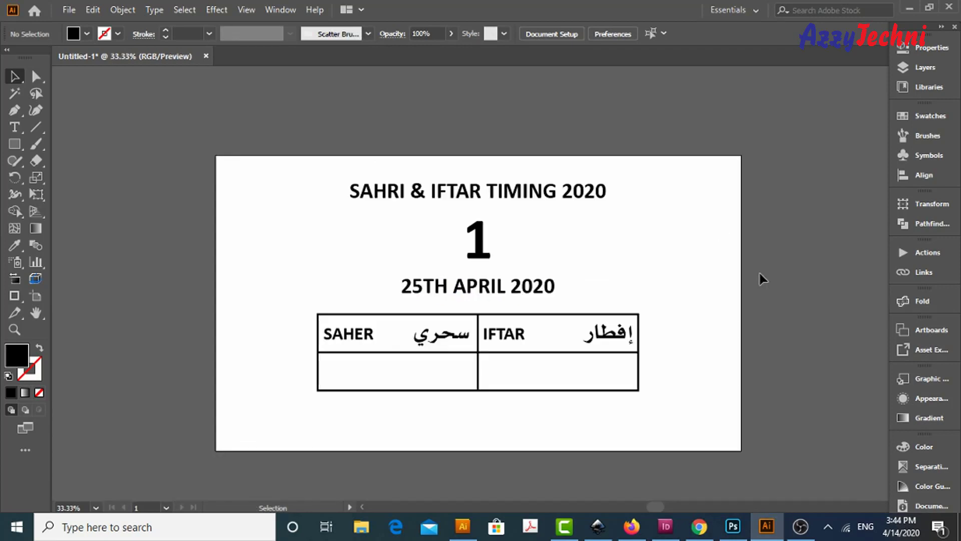
{"action": "scroll", "coordinate": [671, 268], "scroll_direction": "right", "scroll_amount": 5}
- Move the Ramadan calligraphy onto the artboard's top-right corner and size it
{"action": "scroll", "coordinate": [671, 267], "scroll_direction": "down", "scroll_amount": 1, "text": "alt"}
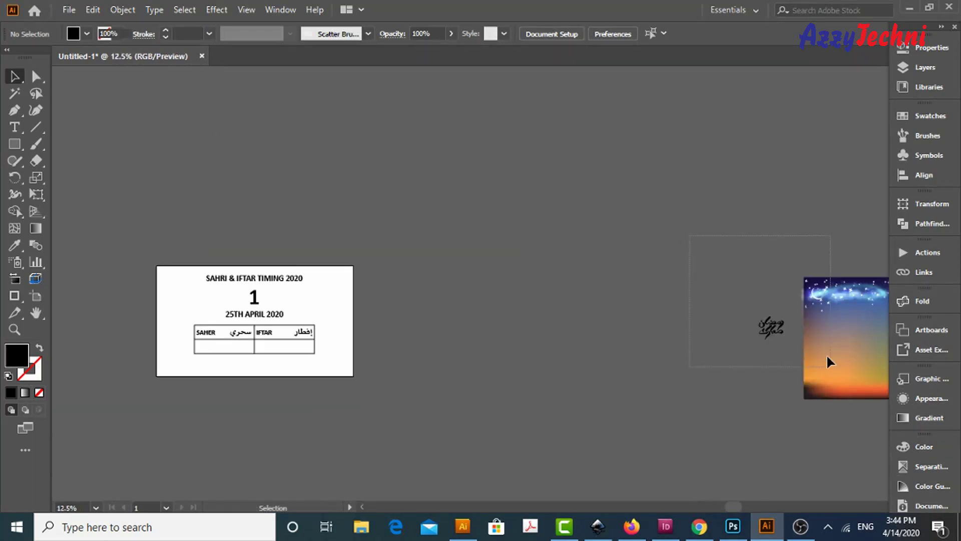
{"action": "left_click", "coordinate": [835, 339]}
{"action": "scroll", "coordinate": [496, 190], "scroll_direction": "right", "scroll_amount": 3}
{"action": "mouse_move", "coordinate": [741, 342]}
{"action": "left_mouse_down"}
{"action": "mouse_move", "coordinate": [381, 314]}
{"action": "mouse_move", "coordinate": [715, 385]}
{"action": "left_mouse_up"}
{"action": "left_click_drag", "start_coordinate": [395, 224], "coordinate": [842, 443]}
{"action": "key", "text": "v"}
{"action": "left_click_drag", "start_coordinate": [721, 313], "coordinate": [245, 261]}
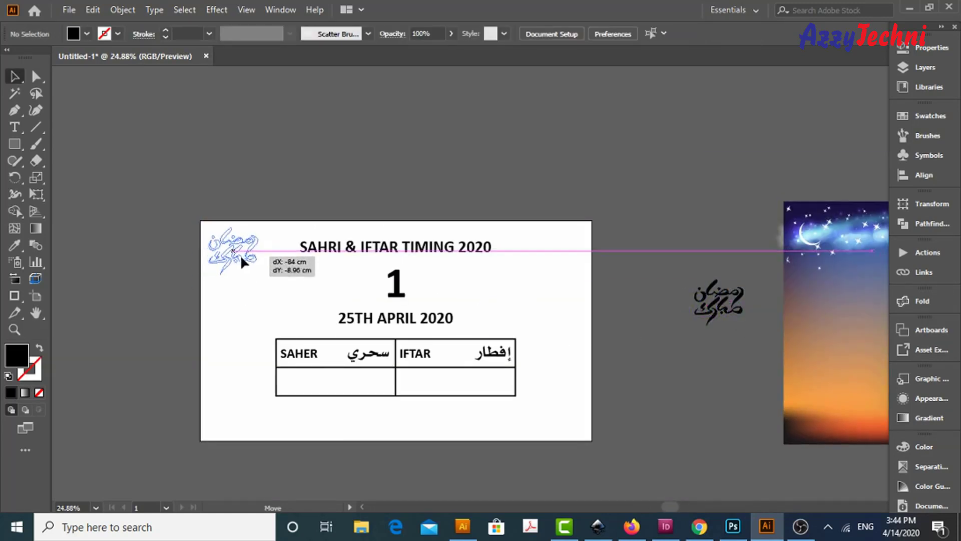
{"action": "key", "text": "z"}
{"action": "left_click_drag", "start_coordinate": [235, 177], "coordinate": [646, 416]}
{"action": "key", "text": "v"}
{"action": "left_click_drag", "start_coordinate": [196, 226], "coordinate": [200, 225]}
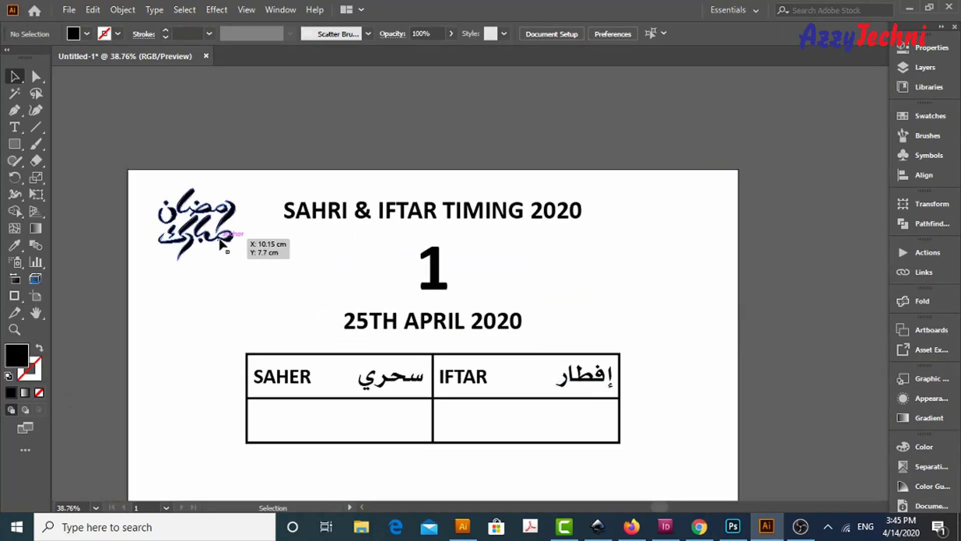
{"action": "left_click", "coordinate": [723, 284]}
{"action": "left_click_drag", "start_coordinate": [221, 260], "coordinate": [692, 261]}
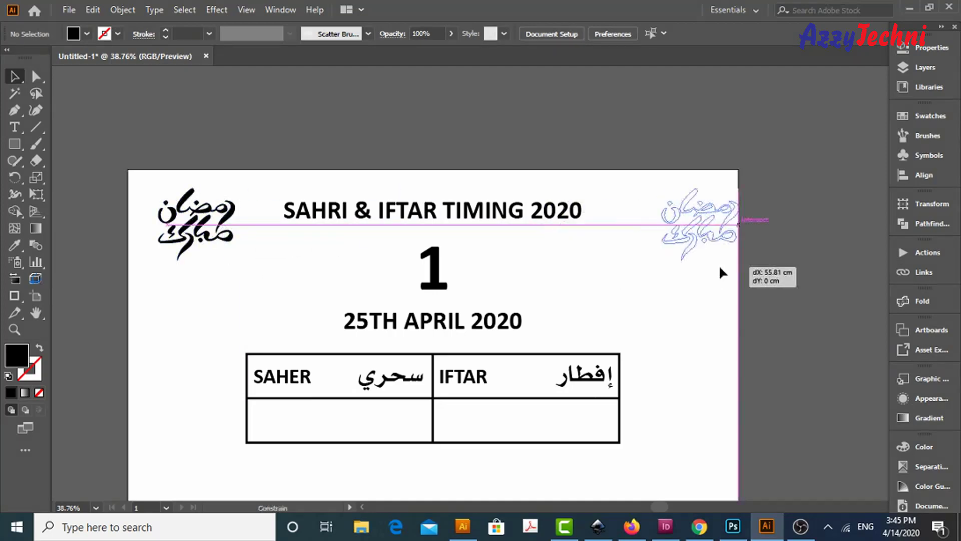
{"action": "left_click_drag", "start_coordinate": [630, 264], "coordinate": [626, 268]}
{"action": "left_click", "coordinate": [721, 311]}
- Drag the twilight sky image onto the artboard and stretch it to cover the page
{"action": "scroll", "coordinate": [690, 295], "scroll_direction": "left", "scroll_amount": 3}
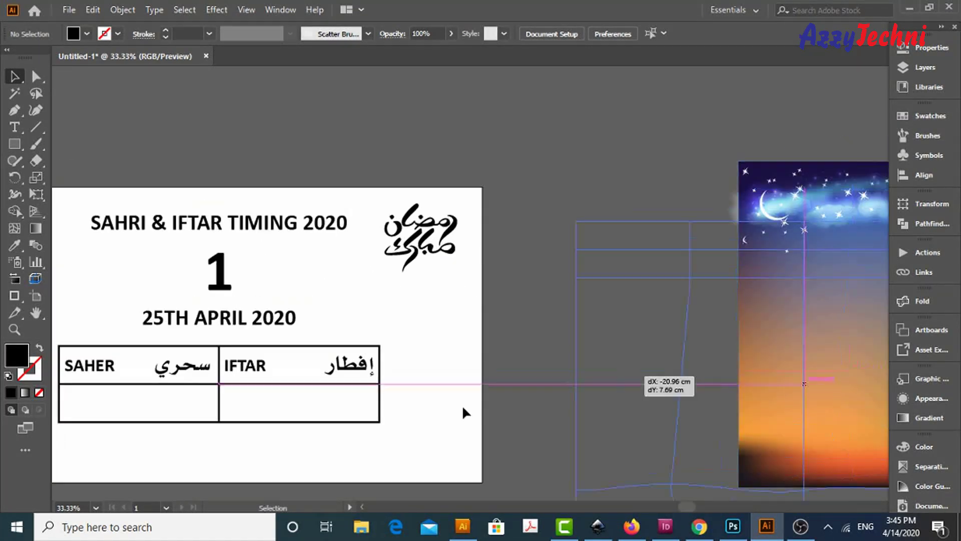
{"action": "mouse_move", "coordinate": [886, 280]}
{"action": "left_mouse_down"}
{"action": "mouse_move", "coordinate": [644, 355]}
{"action": "mouse_move", "coordinate": [288, 271]}
{"action": "left_mouse_up"}
{"action": "scroll", "coordinate": [350, 251], "scroll_direction": "down", "scroll_amount": 3}
{"action": "scroll", "coordinate": [350, 250], "scroll_direction": "right", "scroll_amount": 2}
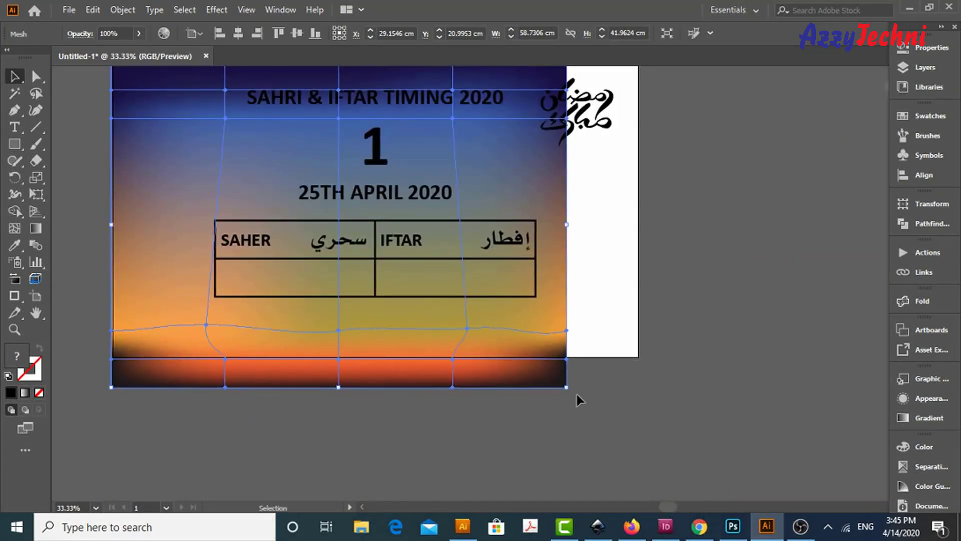
{"action": "left_click_drag", "start_coordinate": [566, 387], "coordinate": [638, 351]}
{"action": "left_click", "coordinate": [704, 361]}
{"action": "key", "text": "z"}
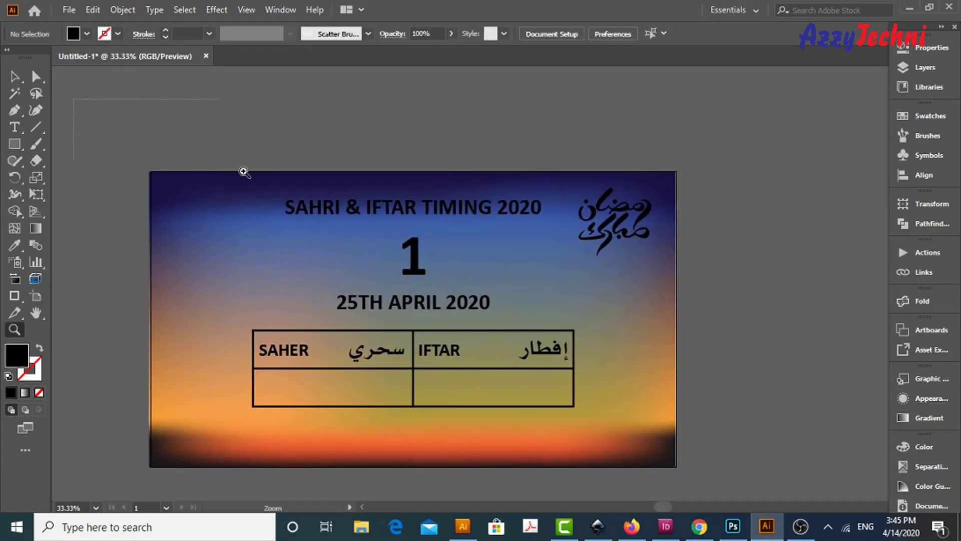
{"action": "key", "text": "ctrl+0"}
{"action": "key", "text": "v"}
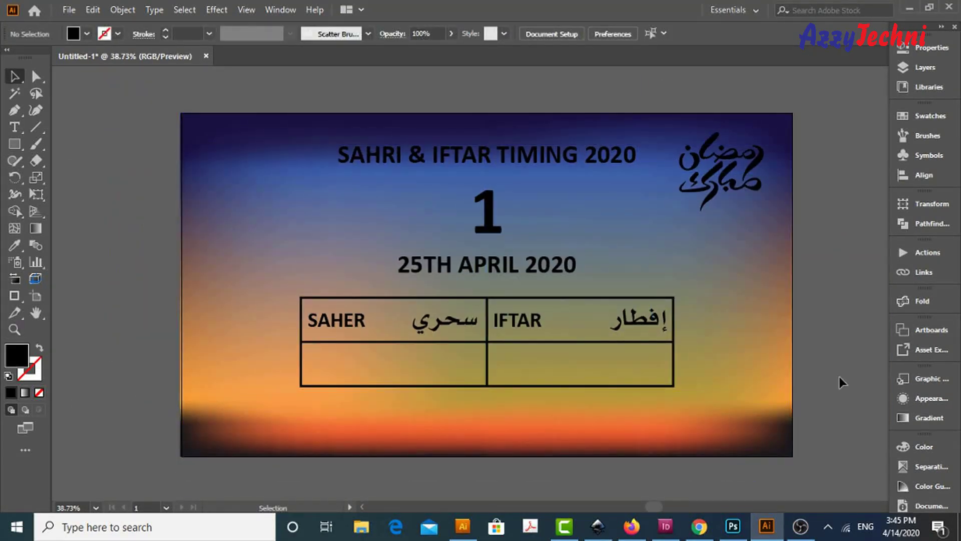
- Select the title, number, date and table and try the white swatch, then undo
{"action": "left_click_drag", "start_coordinate": [554, 436], "coordinate": [375, 79]}
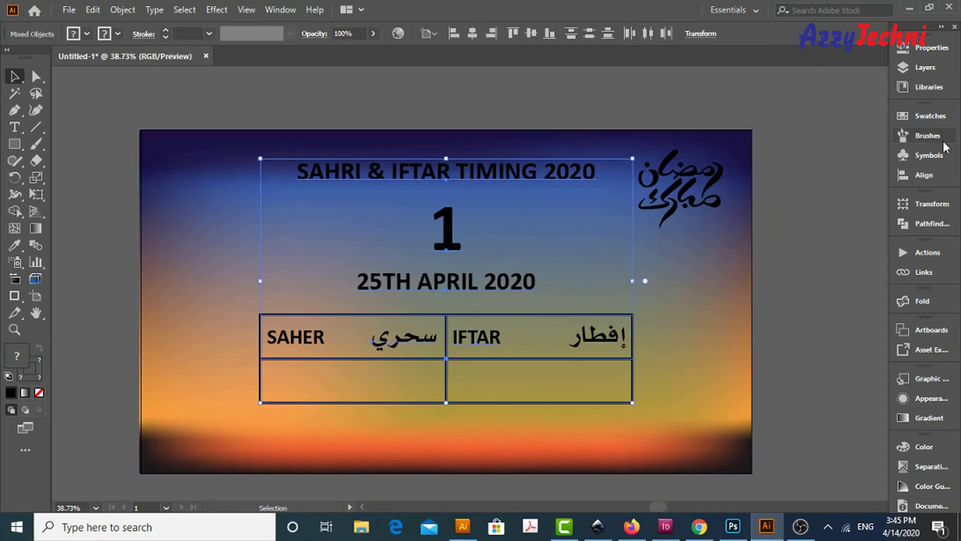
{"action": "left_click", "coordinate": [926, 116]}
{"action": "left_click", "coordinate": [747, 153]}
{"action": "key", "text": "ctrl+z"}
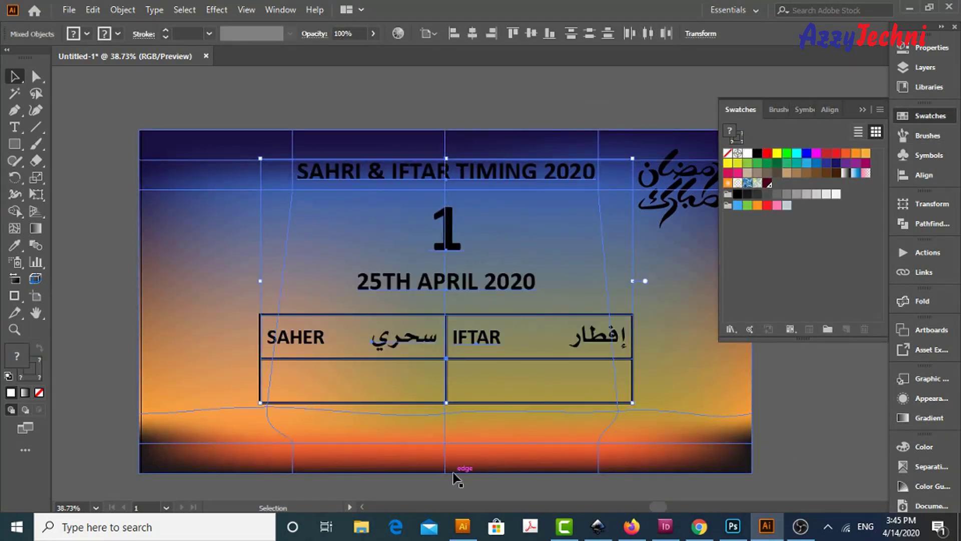
- Make the heading text white and set the table outline stroke to white
{"action": "key", "text": "ctrl+z"}
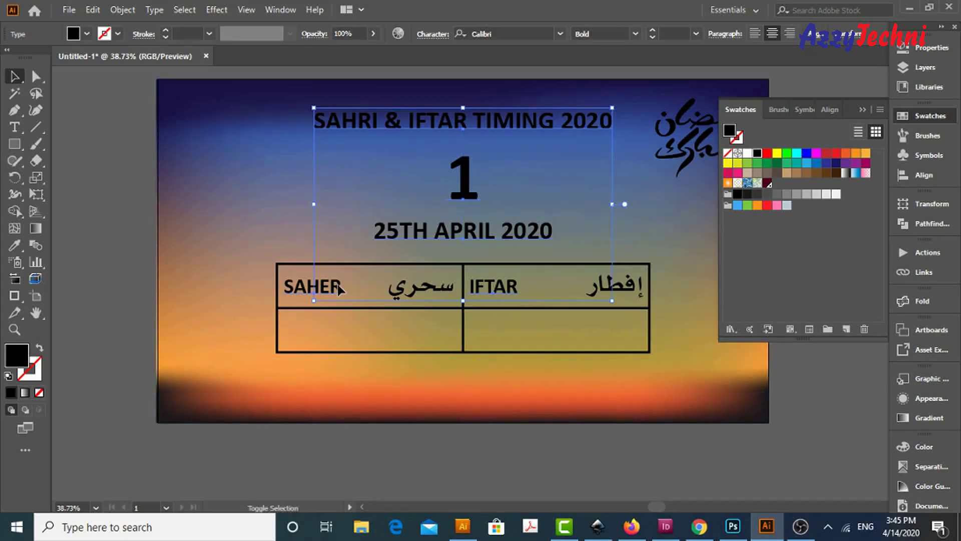
{"action": "left_click", "coordinate": [747, 153]}
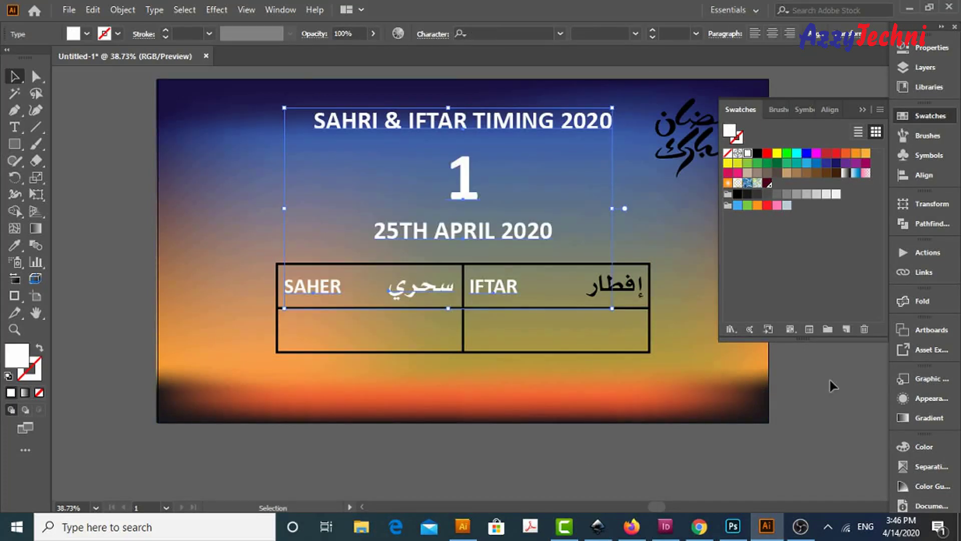
{"action": "left_click", "coordinate": [841, 407]}
{"action": "left_click", "coordinate": [380, 371]}
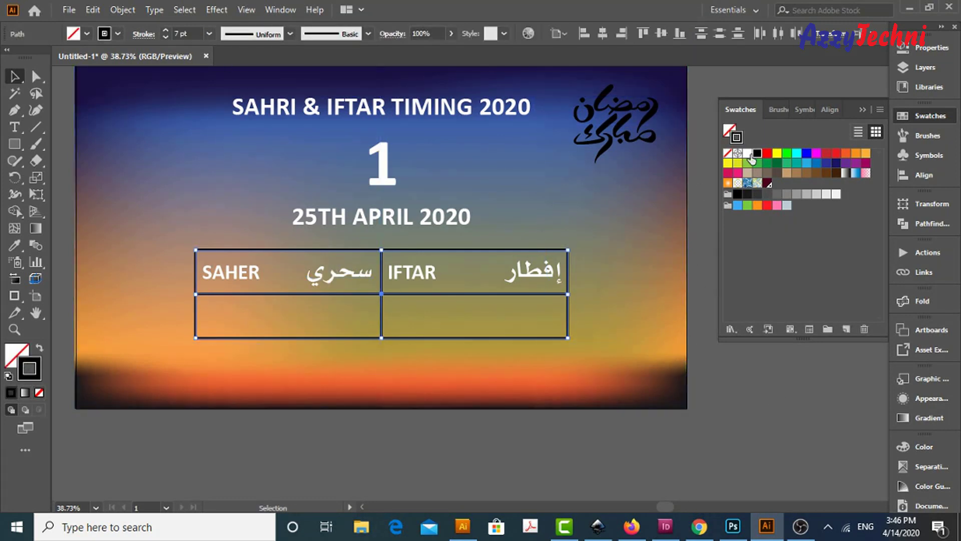
{"action": "left_click", "coordinate": [763, 407]}
{"action": "left_click_drag", "start_coordinate": [763, 406], "coordinate": [779, 482]}
{"action": "left_click", "coordinate": [565, 364]}
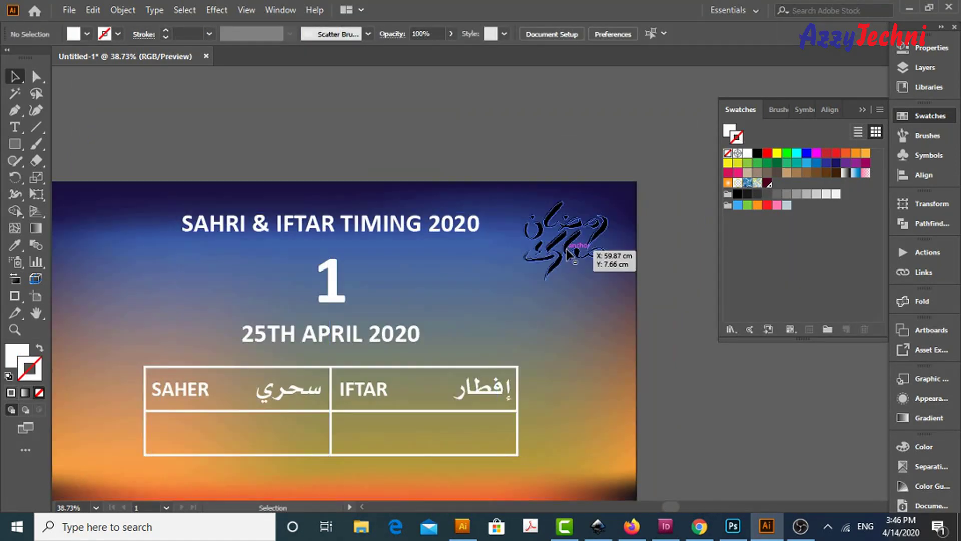
- Eyedropper the sky's orange onto the Ramadan calligraphy
{"action": "left_click", "coordinate": [591, 235]}
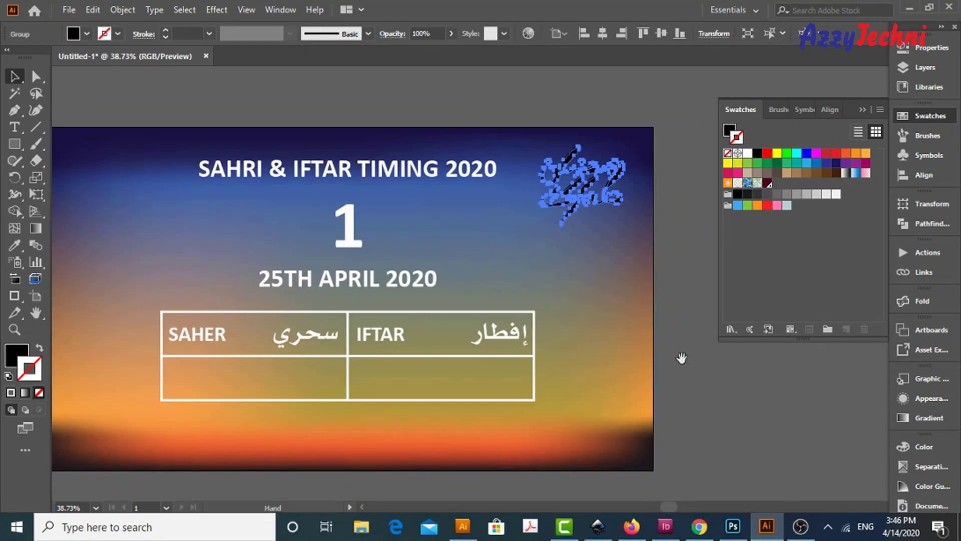
{"action": "key", "text": "i"}
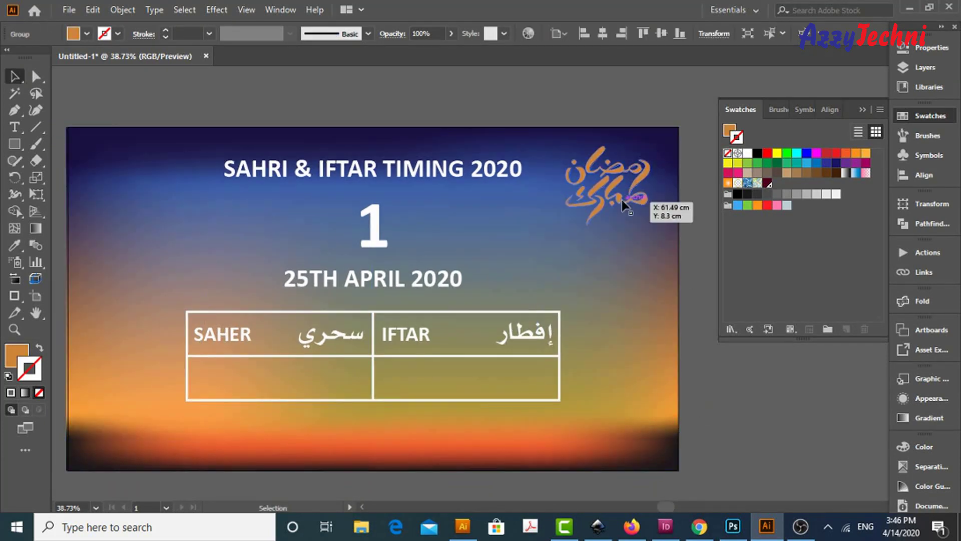
{"action": "left_click", "coordinate": [667, 402]}
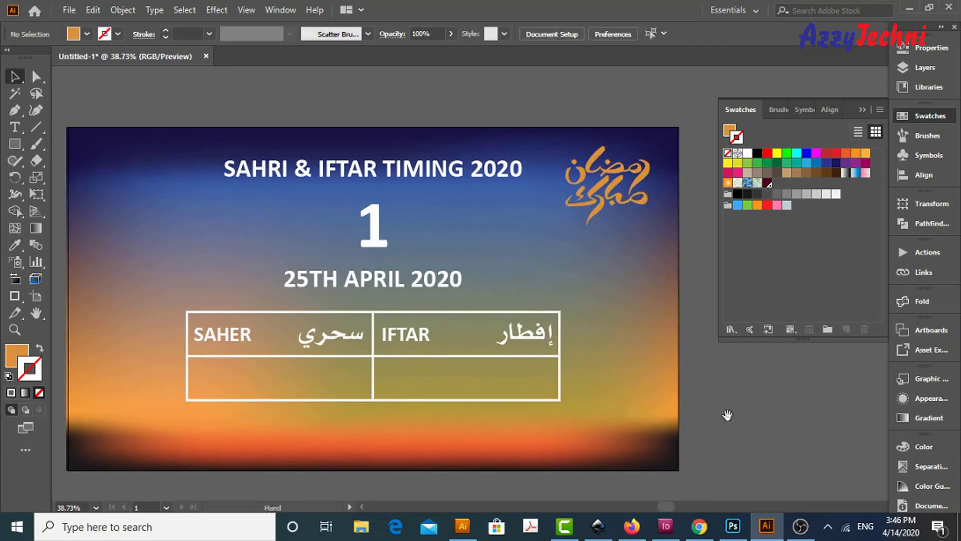
{"action": "scroll", "coordinate": [601, 380], "scroll_direction": "right", "scroll_amount": 10}
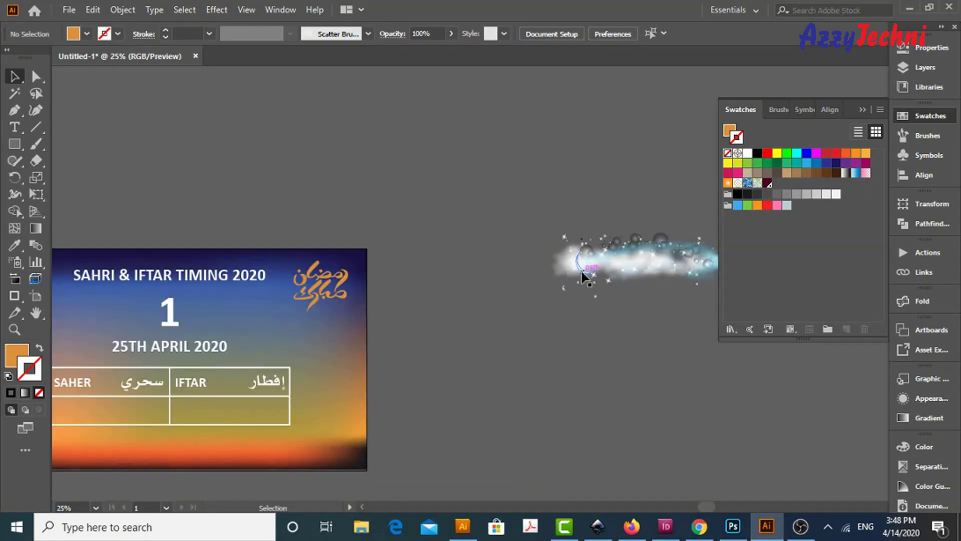
- Place a large white crescent moon at the page's top-left
{"action": "left_click_drag", "start_coordinate": [582, 274], "coordinate": [107, 213]}
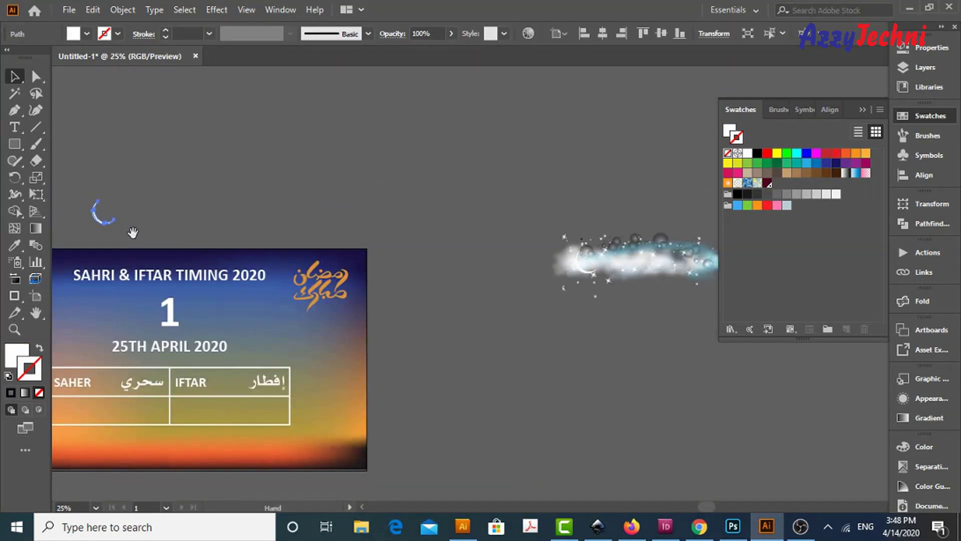
{"action": "scroll", "coordinate": [441, 200], "scroll_direction": "up", "scroll_amount": 3}
{"action": "mouse_move", "coordinate": [469, 210]}
{"action": "left_mouse_down"}
{"action": "mouse_move", "coordinate": [266, 354]}
{"action": "mouse_move", "coordinate": [369, 412]}
{"action": "left_mouse_up"}
{"action": "mouse_move", "coordinate": [307, 407]}
{"action": "left_mouse_down"}
{"action": "mouse_move", "coordinate": [301, 382]}
{"action": "mouse_move", "coordinate": [321, 205]}
{"action": "left_mouse_up"}
{"action": "scroll", "coordinate": [320, 206], "scroll_direction": "down", "scroll_amount": 3}
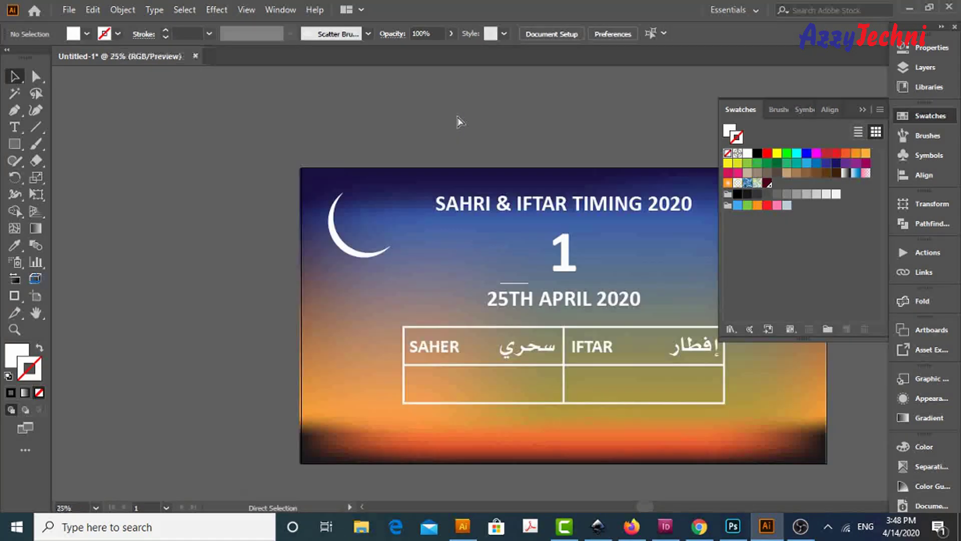
- Pull the white stars off the cloud artwork and move them near the moon
{"action": "left_click_drag", "start_coordinate": [666, 235], "coordinate": [542, 245]}
{"action": "left_click", "coordinate": [525, 256]}
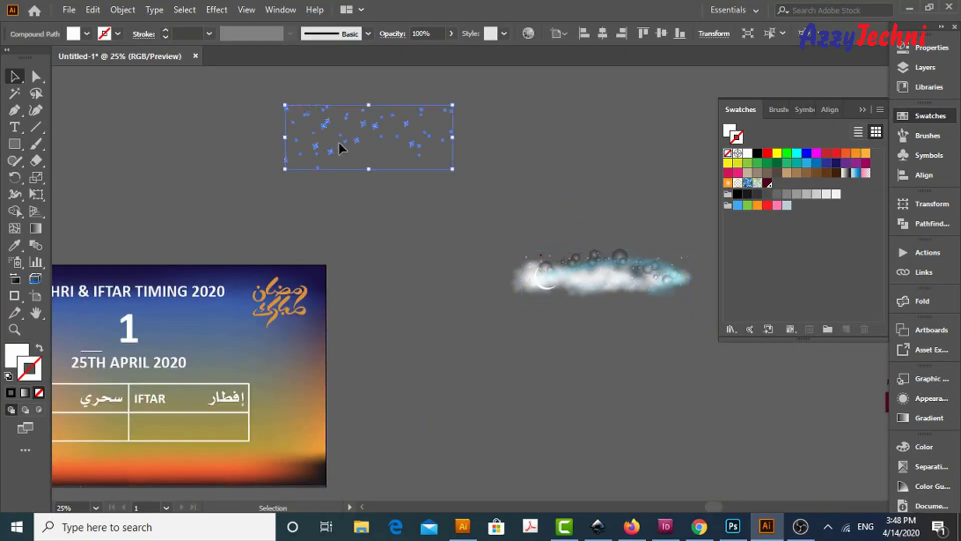
{"action": "left_click_drag", "start_coordinate": [336, 193], "coordinate": [587, 220]}
{"action": "left_click_drag", "start_coordinate": [265, 334], "coordinate": [266, 334]}
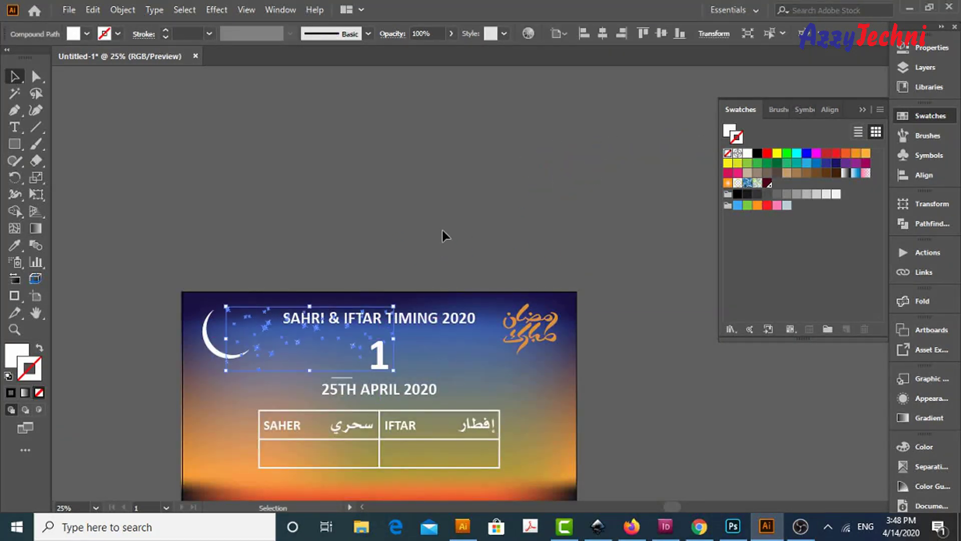
{"action": "left_click", "coordinate": [631, 421]}
{"action": "scroll", "coordinate": [365, 296], "scroll_direction": "up", "scroll_amount": 3}
- Enlarge the stars so they scatter across the top of the sky
{"action": "left_click", "coordinate": [361, 295]}
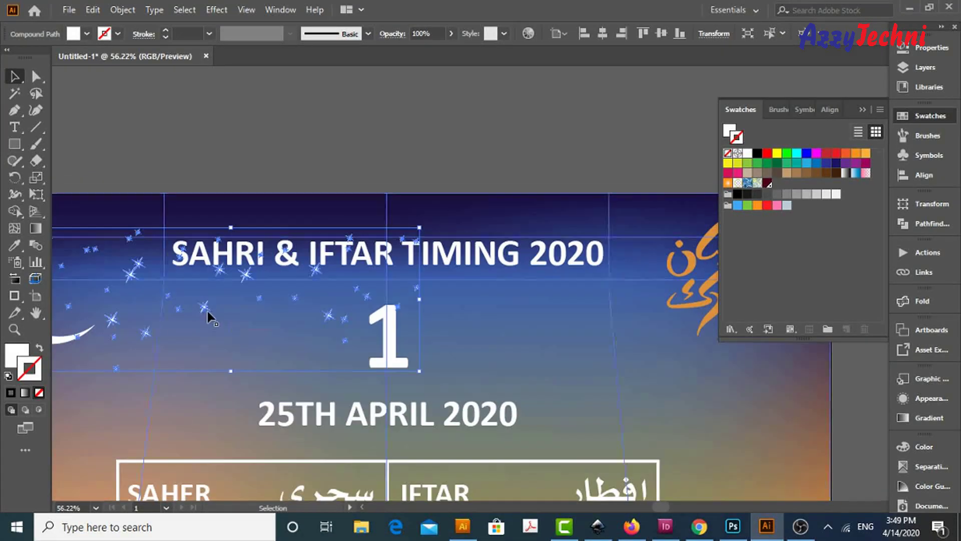
{"action": "left_click_drag", "start_coordinate": [416, 291], "coordinate": [539, 344]}
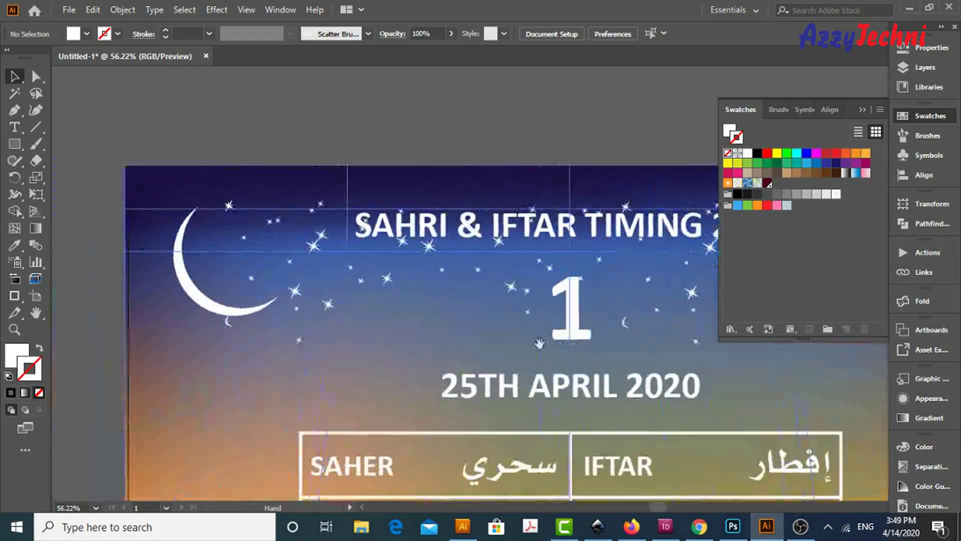
{"action": "left_click", "coordinate": [521, 300]}
{"action": "mouse_move", "coordinate": [223, 201]}
{"action": "left_mouse_down"}
{"action": "mouse_move", "coordinate": [383, 289]}
{"action": "mouse_move", "coordinate": [320, 270]}
{"action": "left_mouse_up"}
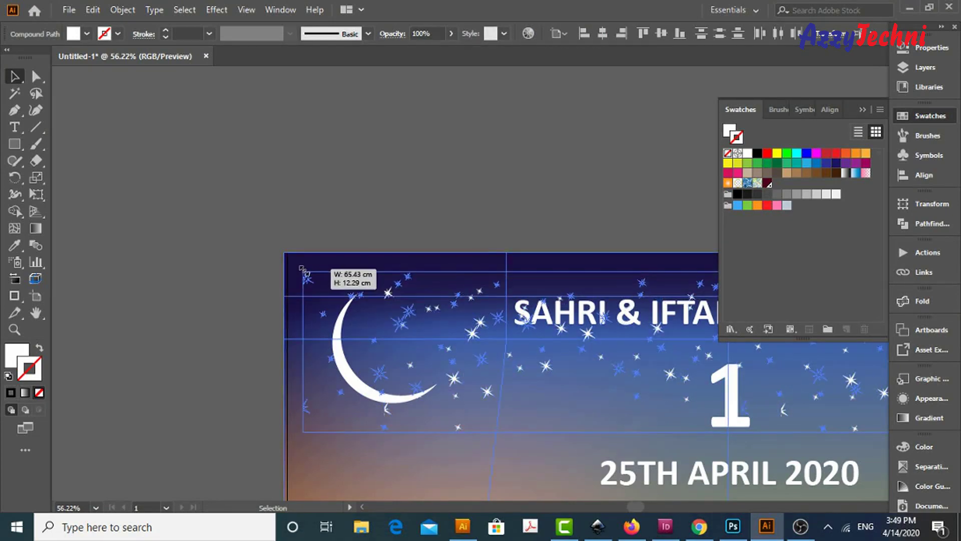
{"action": "left_click", "coordinate": [403, 198]}
{"action": "scroll", "coordinate": [491, 99], "scroll_direction": "down", "scroll_amount": 3}
{"action": "scroll", "coordinate": [488, 75], "scroll_direction": "down", "scroll_amount": 3}
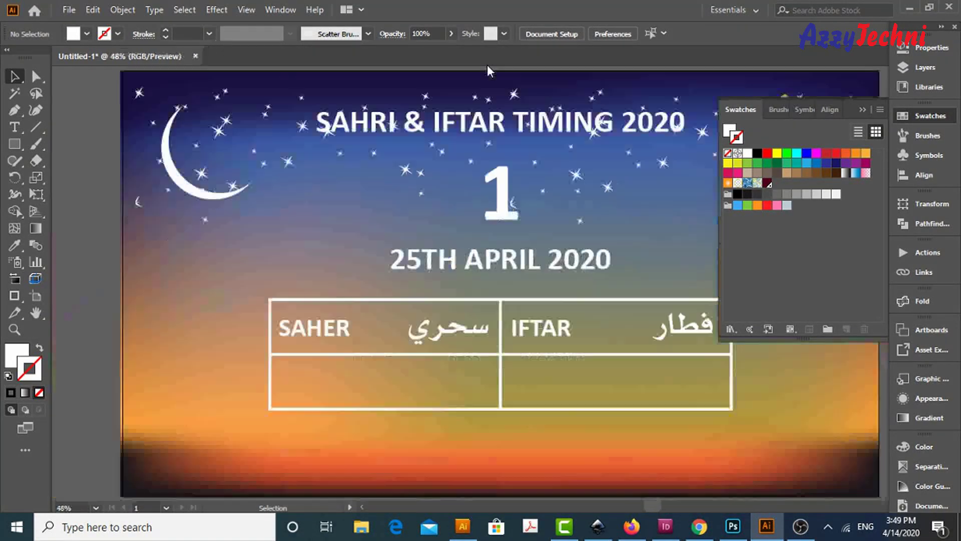
{"action": "scroll", "coordinate": [488, 75], "scroll_direction": "down", "scroll_amount": 2}
- Move the mosque-and-camel silhouette onto the card's bottom edge and resize it
{"action": "scroll", "coordinate": [550, 251], "scroll_direction": "right", "scroll_amount": 3}
{"action": "scroll", "coordinate": [568, 340], "scroll_direction": "down", "scroll_amount": 5}
{"action": "left_click_drag", "start_coordinate": [568, 340], "coordinate": [215, 414]}
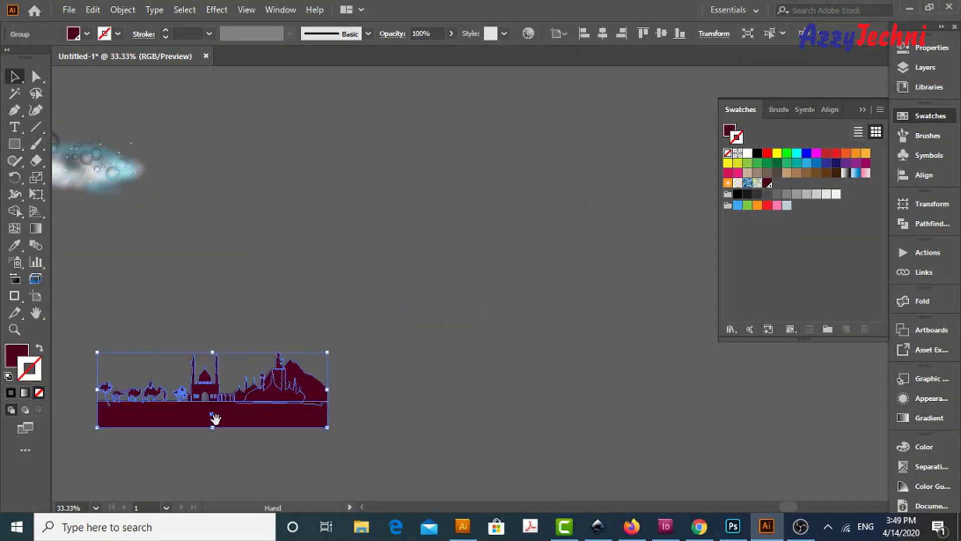
{"action": "scroll", "coordinate": [339, 439], "scroll_direction": "left", "scroll_amount": 5}
{"action": "key", "text": "z"}
{"action": "mouse_move", "coordinate": [781, 400]}
{"action": "left_mouse_down"}
{"action": "mouse_move", "coordinate": [521, 400]}
{"action": "mouse_move", "coordinate": [490, 425]}
{"action": "left_mouse_up"}
{"action": "left_click", "coordinate": [540, 432]}
{"action": "key", "text": "v"}
{"action": "left_click", "coordinate": [450, 392]}
{"action": "scroll", "coordinate": [392, 432], "scroll_direction": "down", "scroll_amount": 3}
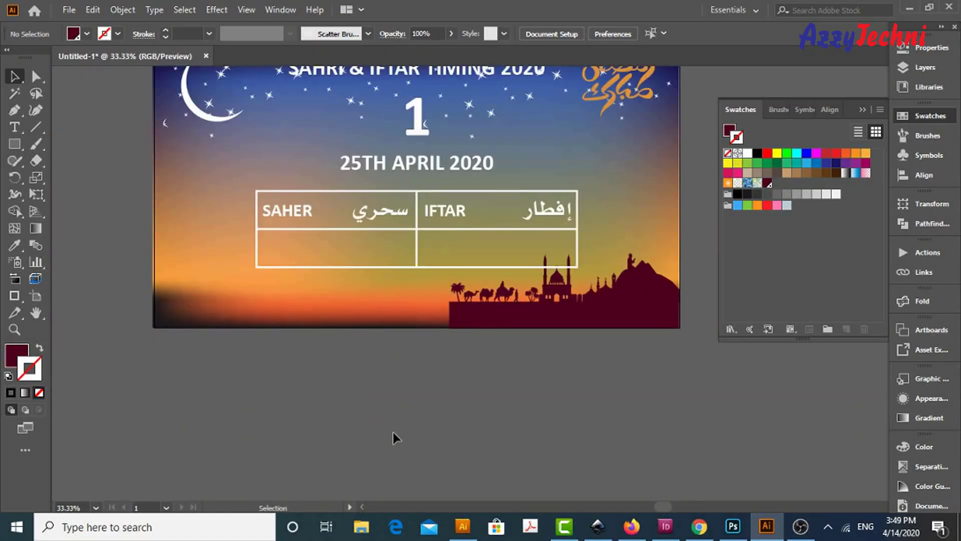
{"action": "scroll", "coordinate": [526, 351], "scroll_direction": "up", "scroll_amount": 5}
- Duplicate the silhouette group and place the copy to its left
{"action": "left_click", "coordinate": [583, 323]}
{"action": "key", "text": "ctrl+shift+a"}
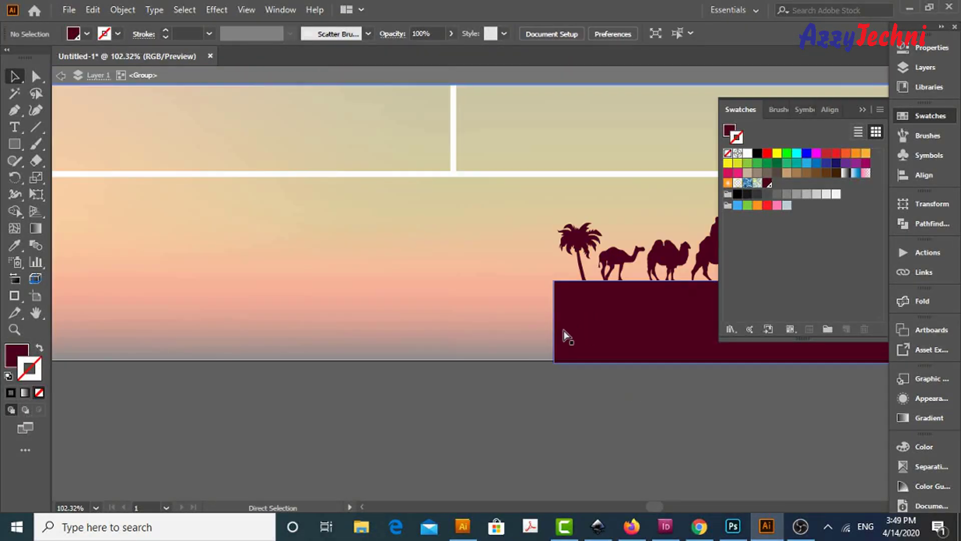
{"action": "scroll", "coordinate": [562, 332], "scroll_direction": "down", "scroll_amount": 3, "text": "alt"}
{"action": "scroll", "coordinate": [555, 449], "scroll_direction": "right", "scroll_amount": 3}
{"action": "left_click", "coordinate": [608, 406]}
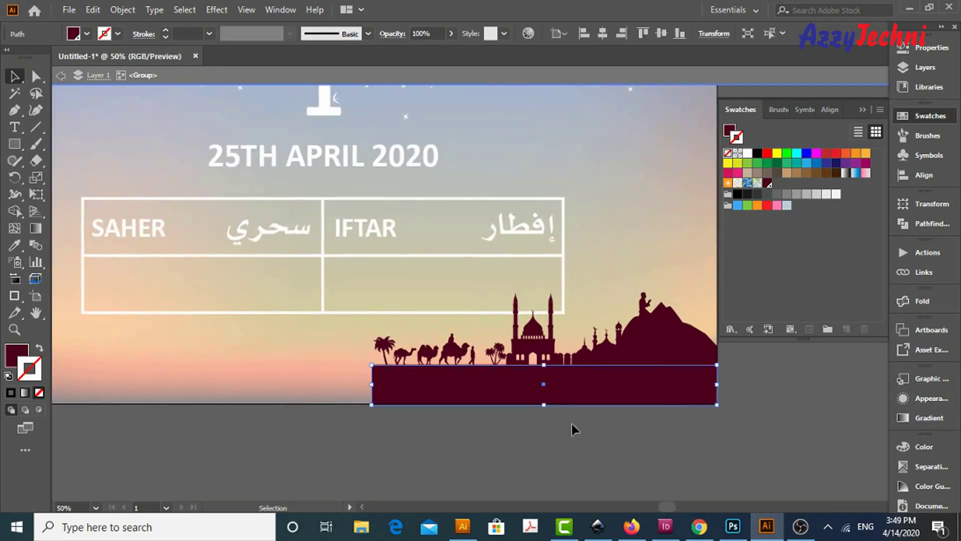
{"action": "left_click_drag", "start_coordinate": [663, 405], "coordinate": [314, 408]}
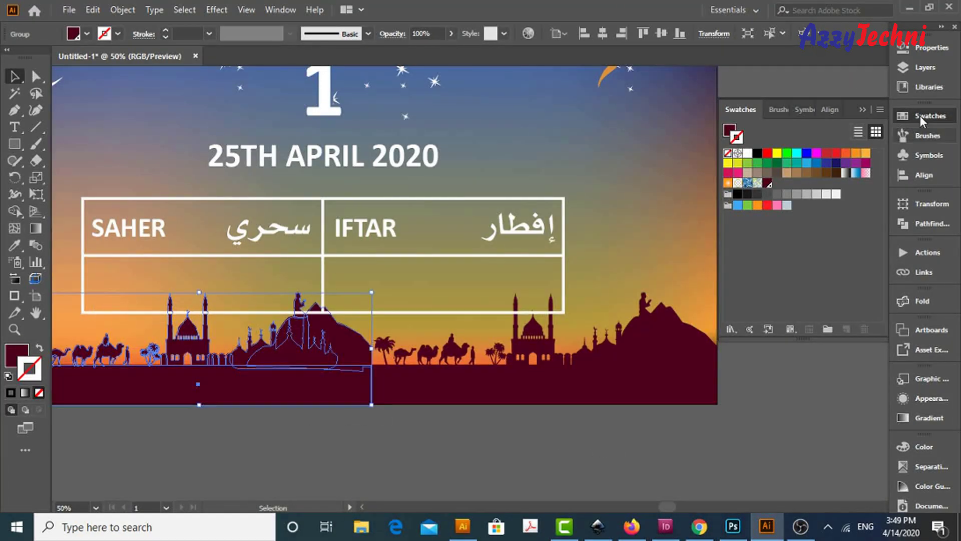
{"action": "left_click", "coordinate": [926, 47]}
- Close the gap so the two silhouette strips meet seamlessly
{"action": "key", "text": "z"}
{"action": "scroll", "coordinate": [501, 325], "scroll_direction": "up", "scroll_amount": 3}
{"action": "left_click_drag", "start_coordinate": [499, 280], "coordinate": [640, 437]}
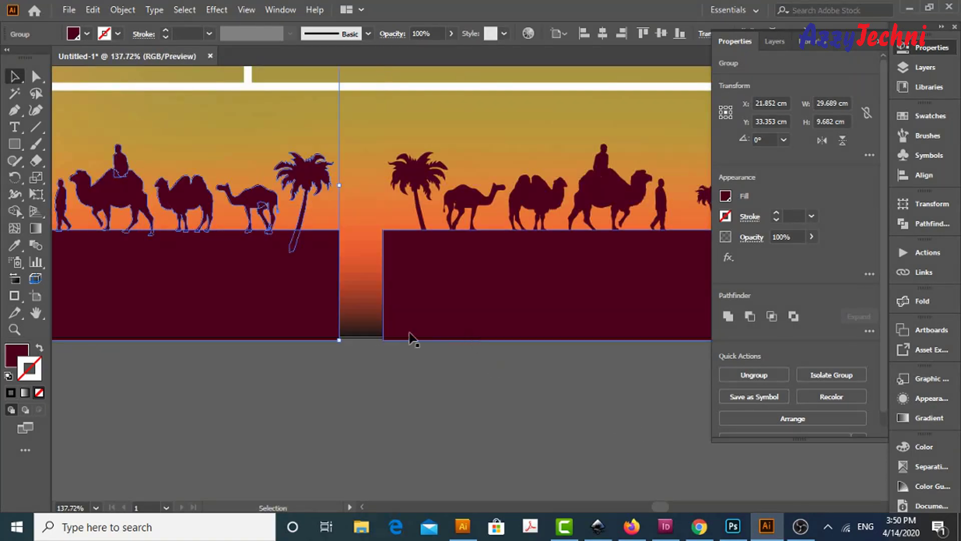
{"action": "key", "text": "v"}
{"action": "left_click_drag", "start_coordinate": [441, 313], "coordinate": [297, 326]}
{"action": "left_click", "coordinate": [500, 453]}
{"action": "key", "text": "z"}
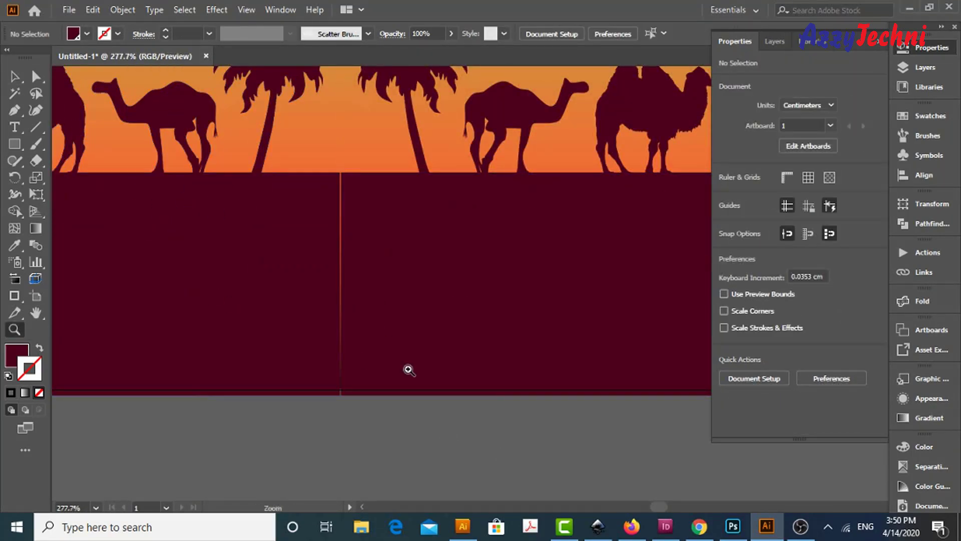
{"action": "left_click_drag", "start_coordinate": [280, 135], "coordinate": [455, 298]}
{"action": "key", "text": "v"}
{"action": "left_click_drag", "start_coordinate": [328, 273], "coordinate": [333, 273]}
- Stretch the silhouette out to the card's left edge
{"action": "key", "text": "z"}
{"action": "scroll", "coordinate": [478, 243], "scroll_direction": "down", "scroll_amount": 10}
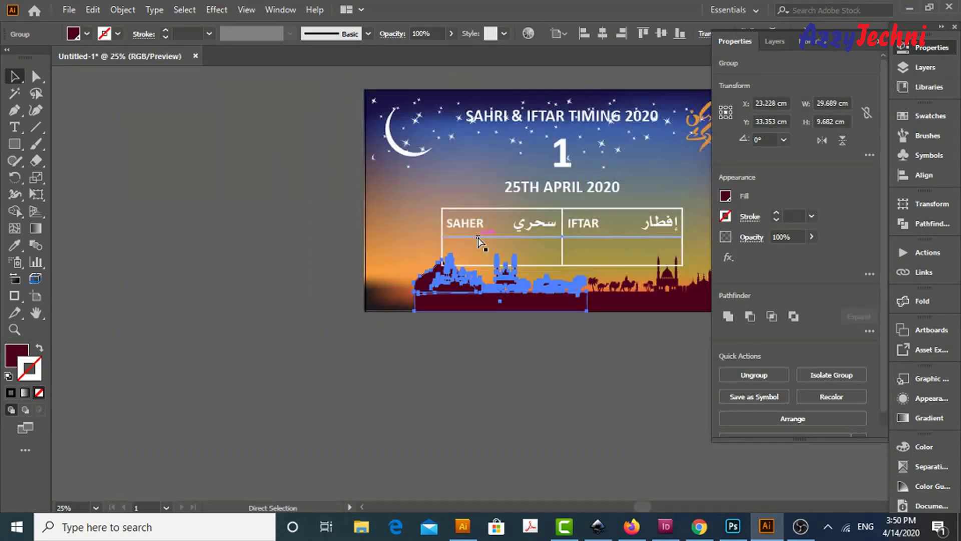
{"action": "left_click_drag", "start_coordinate": [408, 141], "coordinate": [714, 417]}
{"action": "key", "text": "v"}
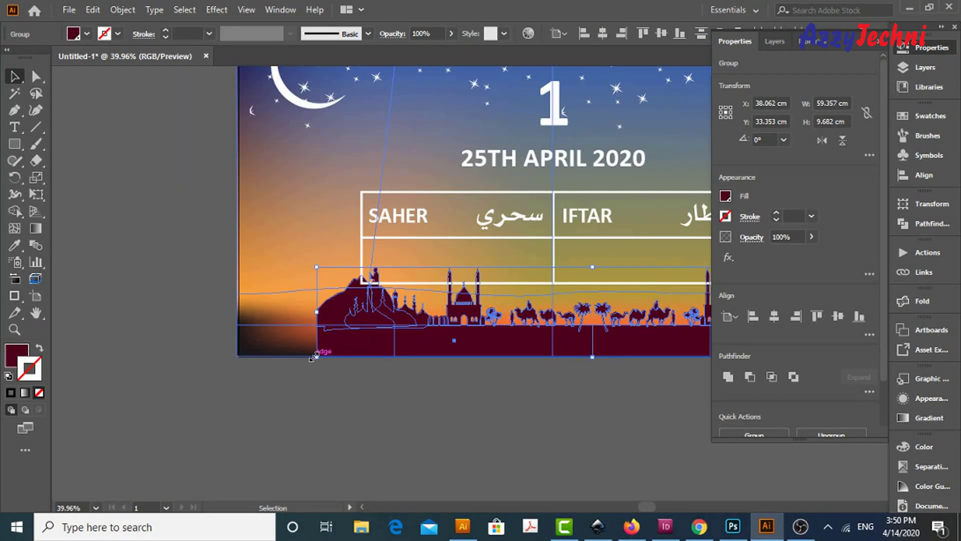
{"action": "left_click_drag", "start_coordinate": [316, 369], "coordinate": [237, 369]}
{"action": "scroll", "coordinate": [400, 429], "scroll_direction": "down", "scroll_amount": 3}
{"action": "scroll", "coordinate": [199, 375], "scroll_direction": "up", "scroll_amount": 8}
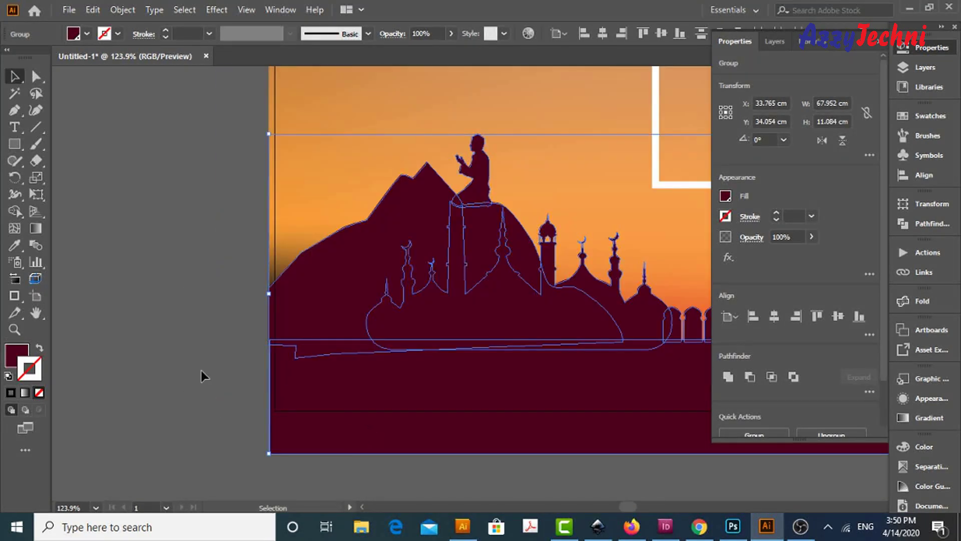
{"action": "left_click", "coordinate": [236, 376]}
{"action": "key", "text": "ctrl+0"}
{"action": "scroll", "coordinate": [717, 470], "scroll_direction": "up", "scroll_amount": 1}
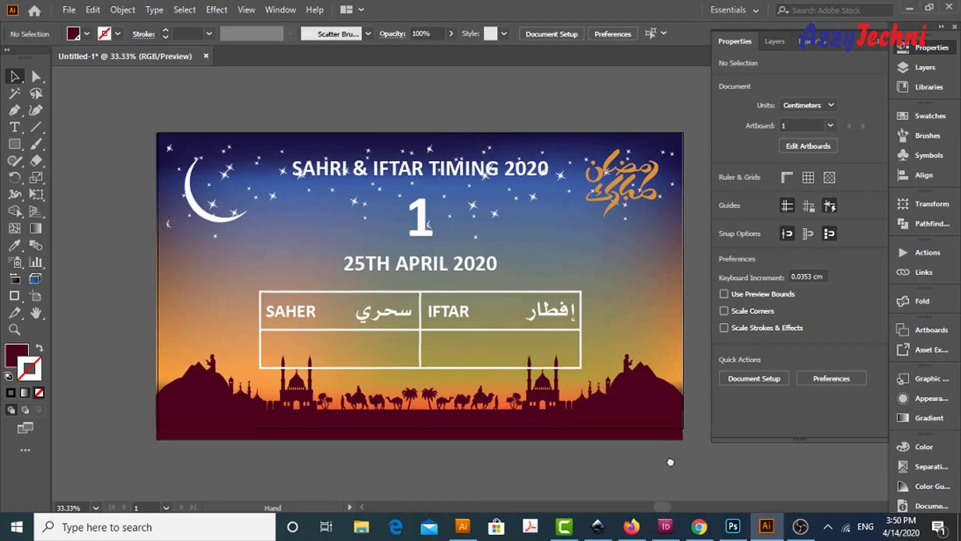
{"action": "scroll", "coordinate": [283, 285], "scroll_direction": "up", "scroll_amount": 1}
{"action": "scroll", "coordinate": [566, 444], "scroll_direction": "up", "scroll_amount": 2}
- Enlarge the big number 1 and the date text
{"action": "scroll", "coordinate": [826, 272], "scroll_direction": "up", "scroll_amount": 3}
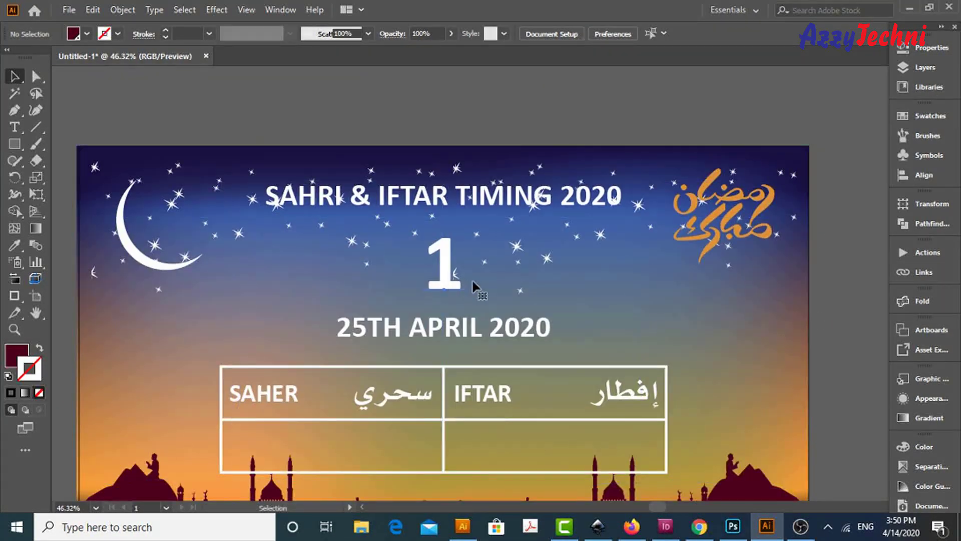
{"action": "left_click", "coordinate": [491, 335]}
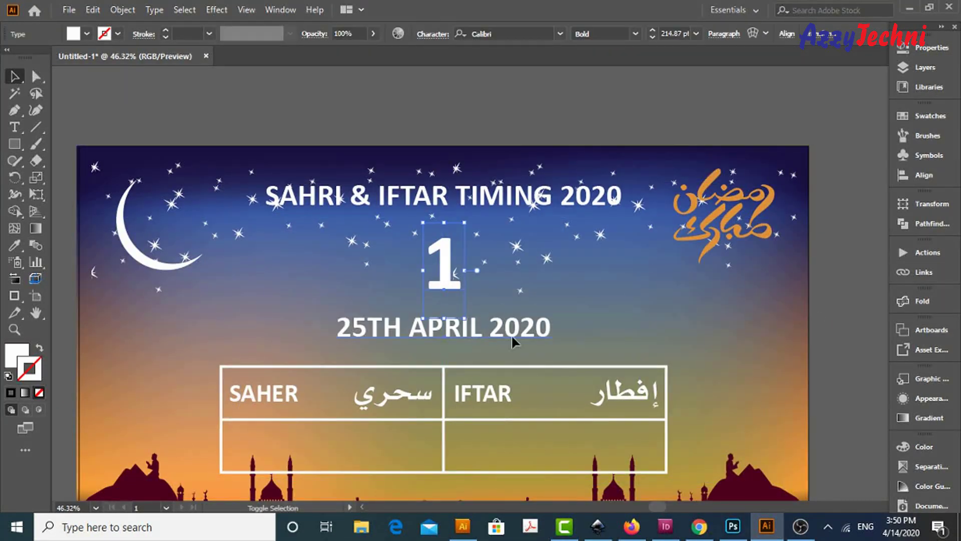
{"action": "left_click", "coordinate": [443, 265], "text": "shift"}
{"action": "key", "text": "ctrl+shift+period"}
{"action": "key", "text": "ctrl+shift+a"}
- Raise the timing table's bottom edge to shorten its empty lower row
{"action": "scroll", "coordinate": [456, 345], "scroll_direction": "down", "scroll_amount": 3}
{"action": "left_click", "coordinate": [457, 347]}
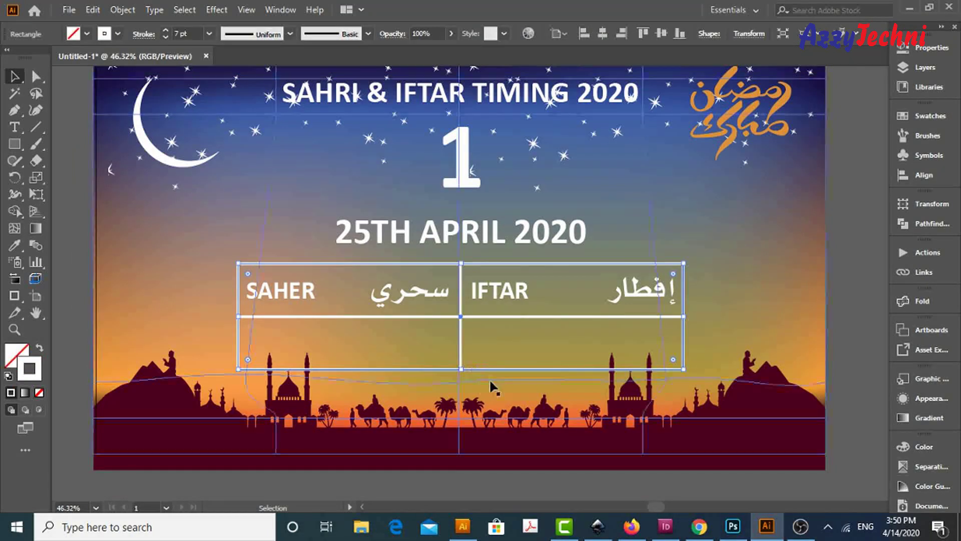
{"action": "left_click", "coordinate": [461, 351], "text": "shift"}
{"action": "left_click_drag", "start_coordinate": [463, 372], "coordinate": [463, 359]}
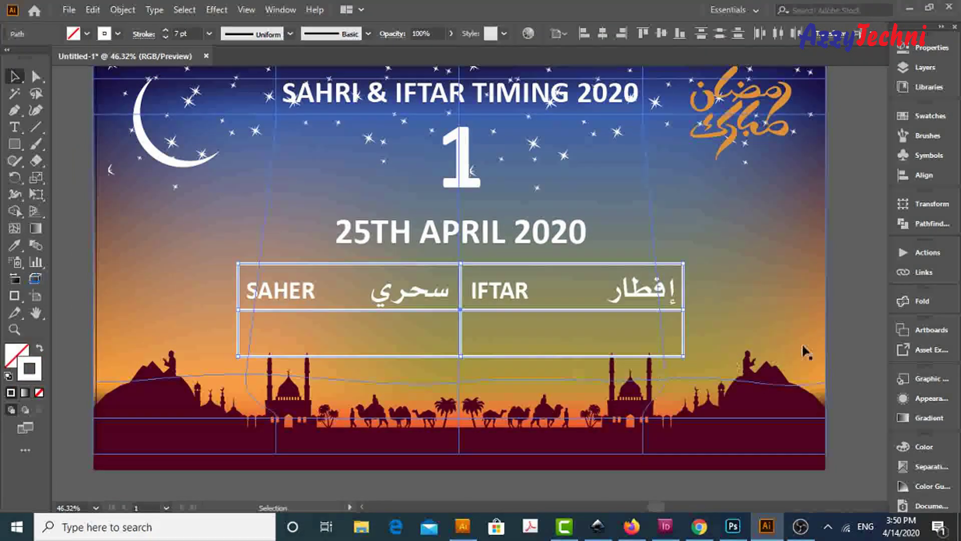
{"action": "key", "text": "ctrl+shift+a"}
- Shrink the whole timing table slightly from its corner
{"action": "key", "text": "z"}
{"action": "left_click_drag", "start_coordinate": [779, 430], "coordinate": [779, 429]}
{"action": "key", "text": "v"}
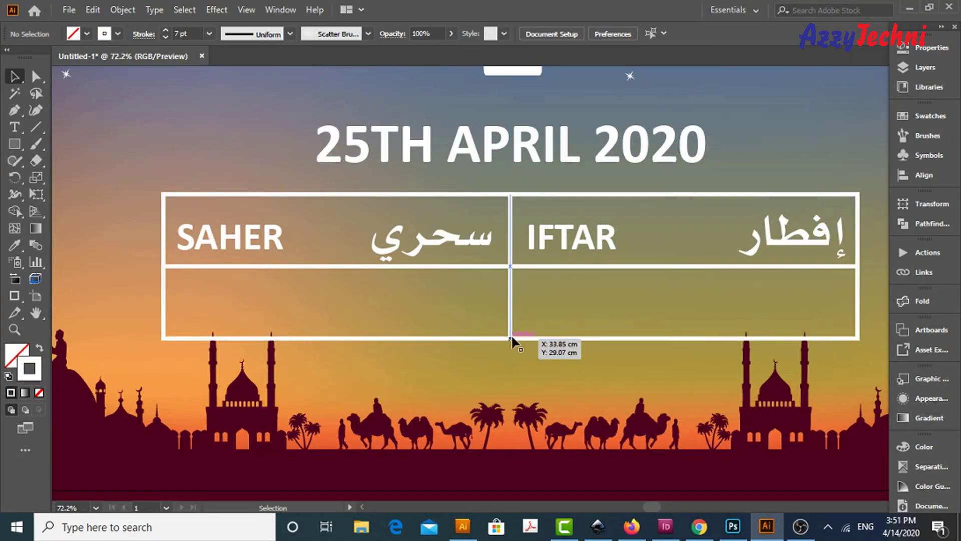
{"action": "left_click", "coordinate": [759, 272], "text": "shift"}
{"action": "left_click", "coordinate": [563, 268]}
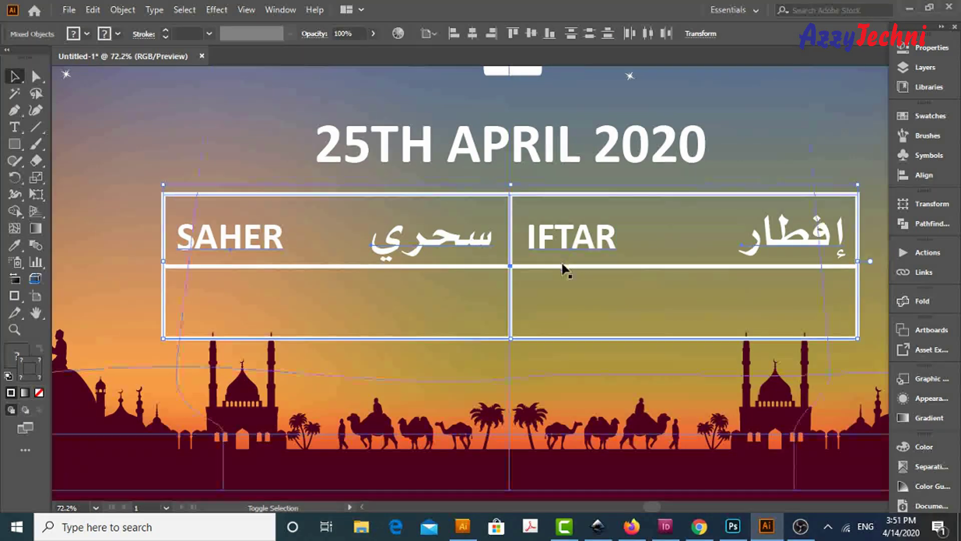
{"action": "left_click_drag", "start_coordinate": [857, 338], "coordinate": [833, 326]}
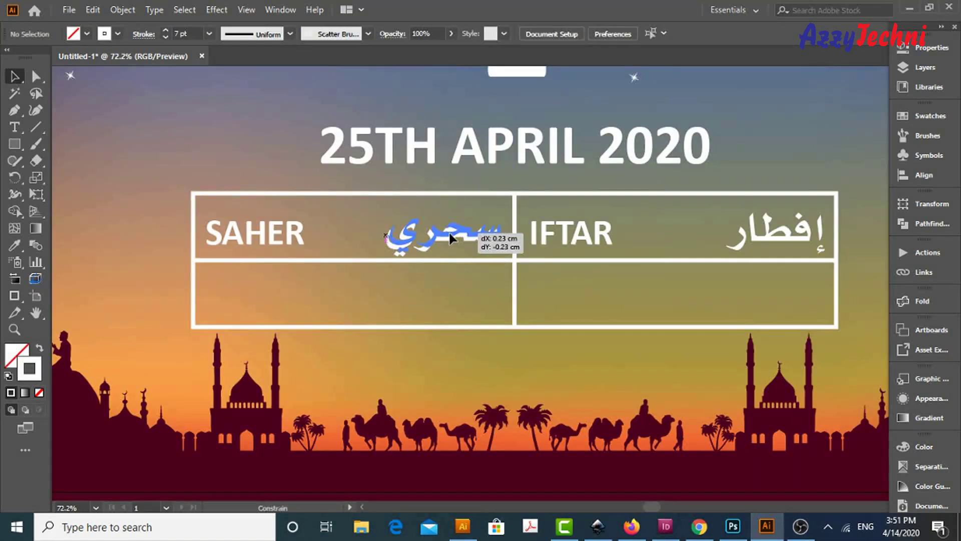
- Reposition the SAHER, IFTAR and Arabic headings in the table
{"action": "left_click_drag", "start_coordinate": [448, 230], "coordinate": [448, 231]}
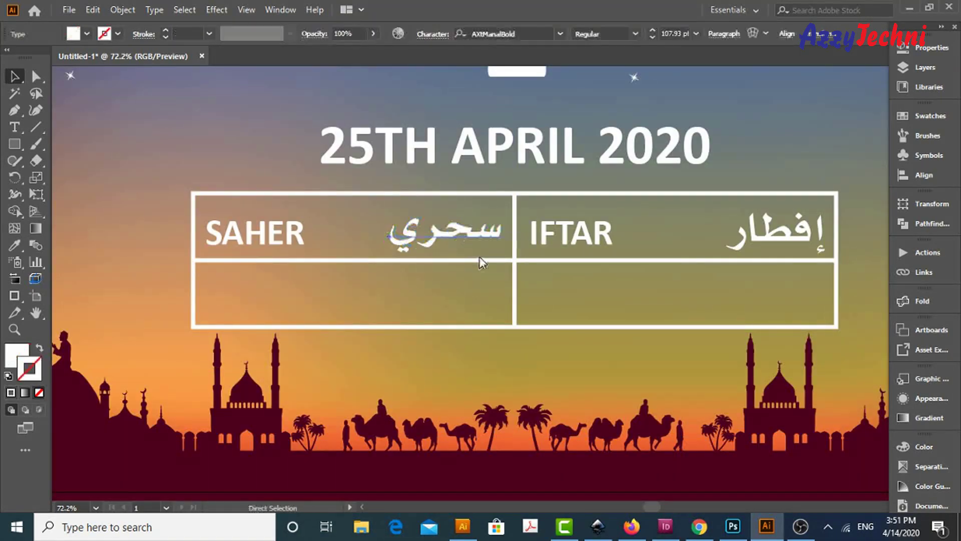
{"action": "left_click", "coordinate": [304, 236], "text": "shift"}
{"action": "left_click", "coordinate": [570, 233], "text": "shift"}
{"action": "left_click", "coordinate": [784, 240], "text": "shift"}
{"action": "left_click", "coordinate": [536, 429]}
{"action": "scroll", "coordinate": [537, 430], "scroll_direction": "down", "scroll_amount": 3}
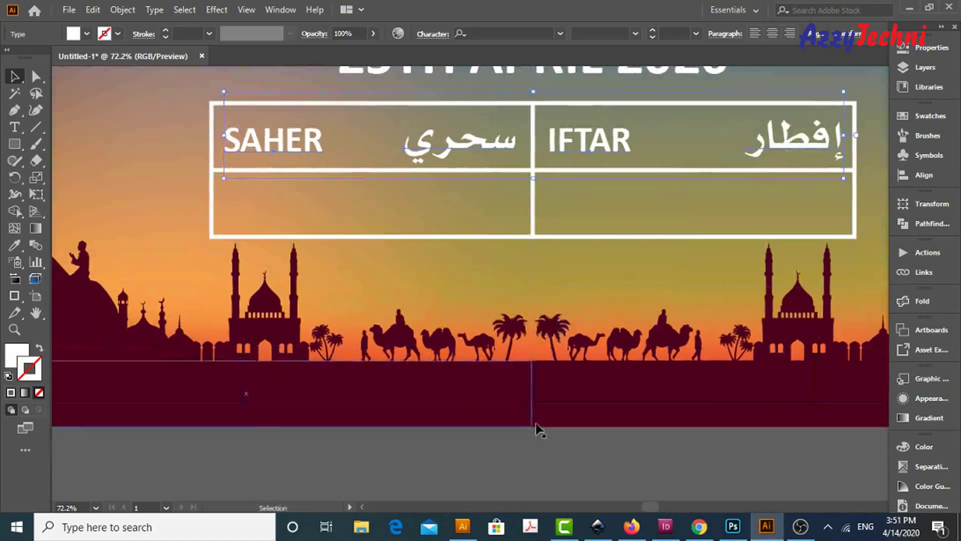
{"action": "scroll", "coordinate": [637, 368], "scroll_direction": "down", "scroll_amount": 2, "text": "alt"}
{"action": "scroll", "coordinate": [635, 390], "scroll_direction": "up", "scroll_amount": 3}
{"action": "scroll", "coordinate": [633, 414], "scroll_direction": "up", "scroll_amount": 1}
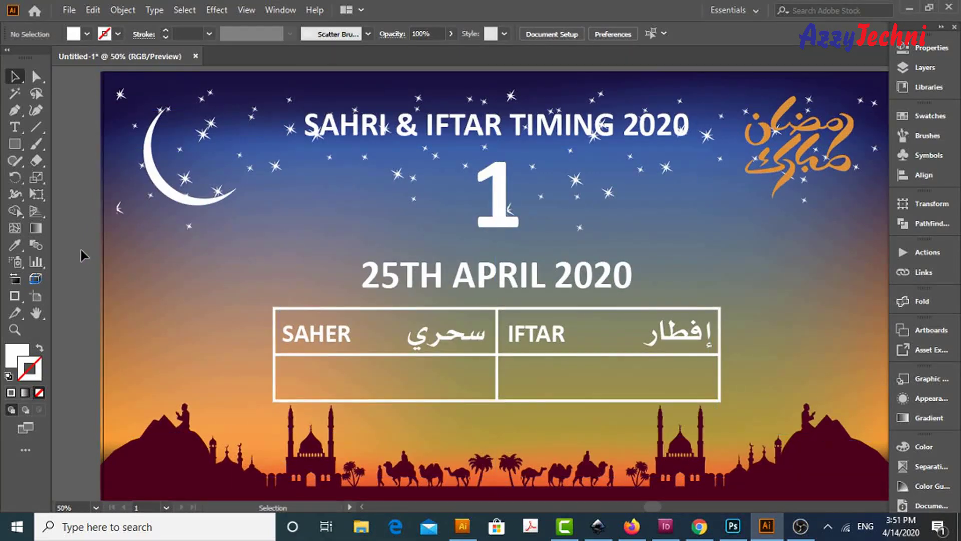
- Set the big number 1 to a 94 pt font size
{"action": "left_click", "coordinate": [503, 225]}
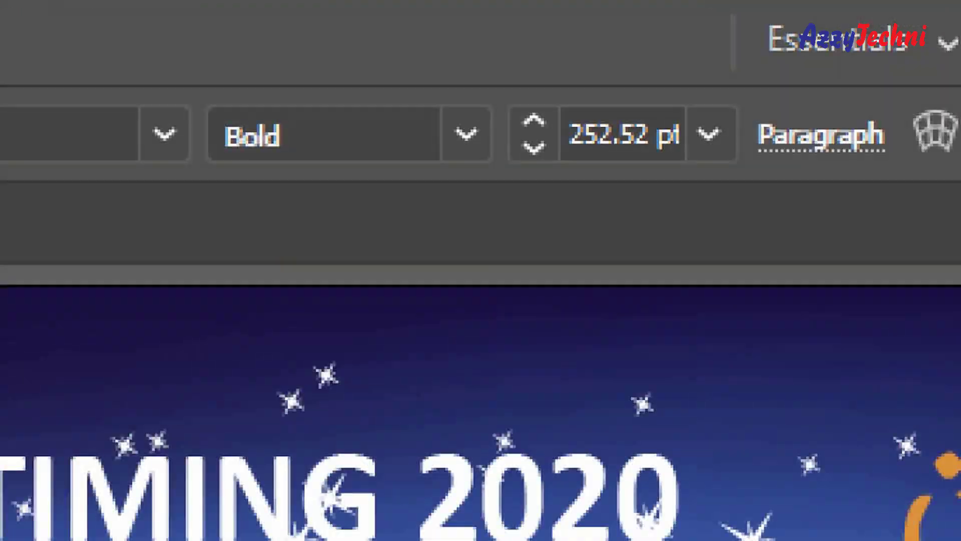
{"action": "left_click", "coordinate": [670, 33]}
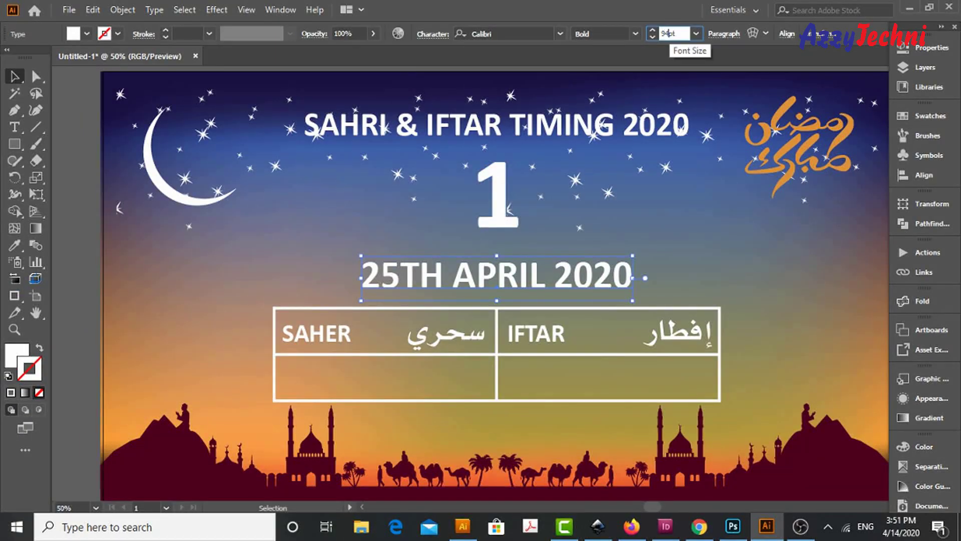
{"action": "key", "text": "Return"}
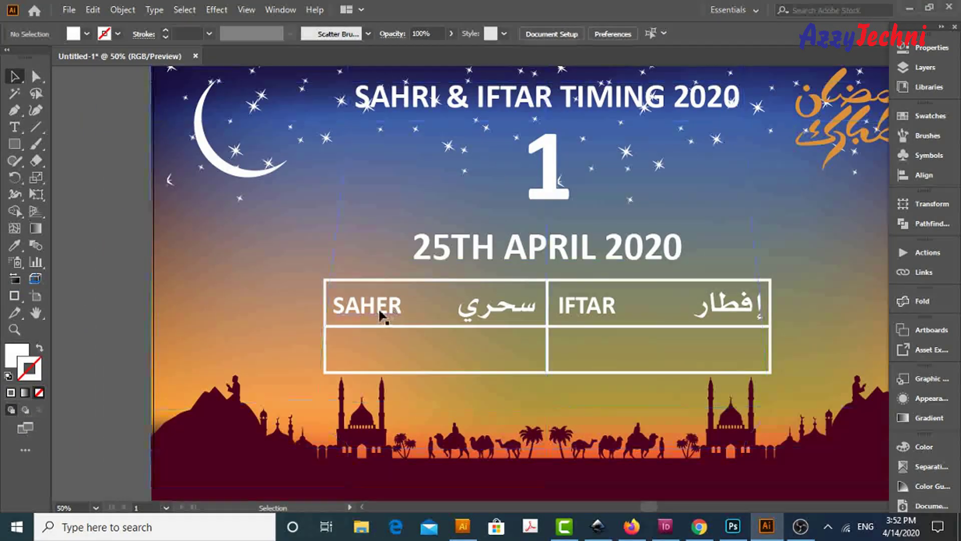
- Copy SAHER into the empty cell below and retype it as 04 : 47 am
{"action": "left_click_drag", "start_coordinate": [382, 313], "coordinate": [398, 354]}
{"action": "double_click", "coordinate": [398, 354]}
{"action": "type", "text": "04 : 0"}
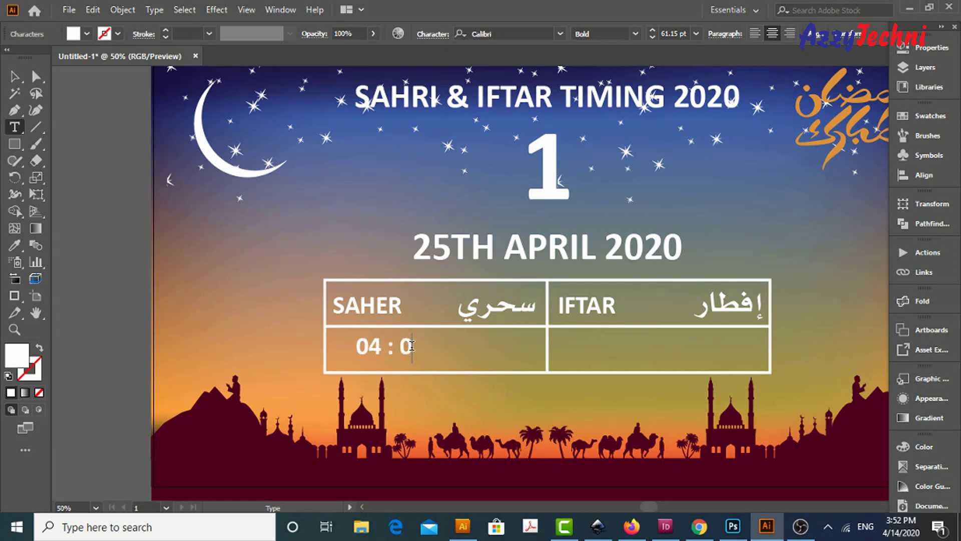
{"action": "key", "text": "BackSpace"}
{"action": "type", "text": "47"}
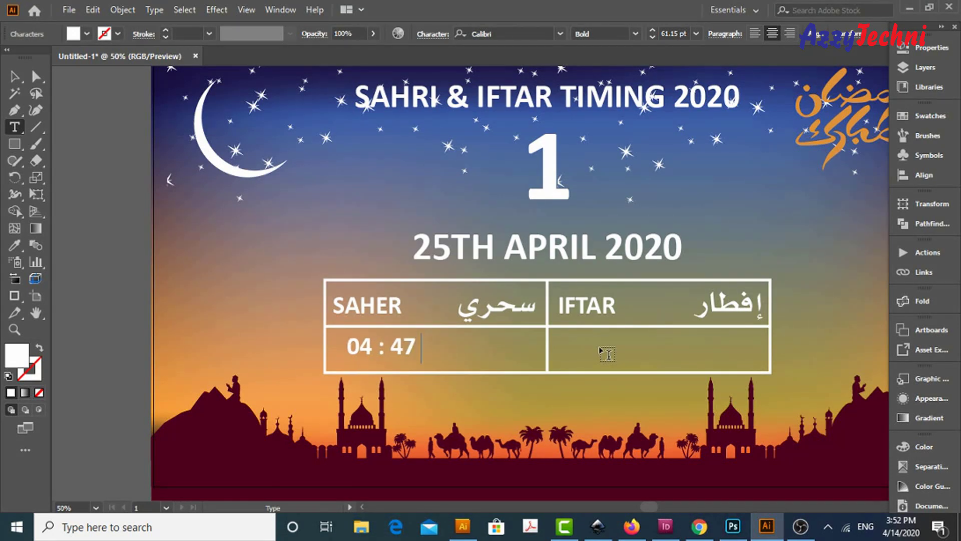
{"action": "type", "text": " am"}
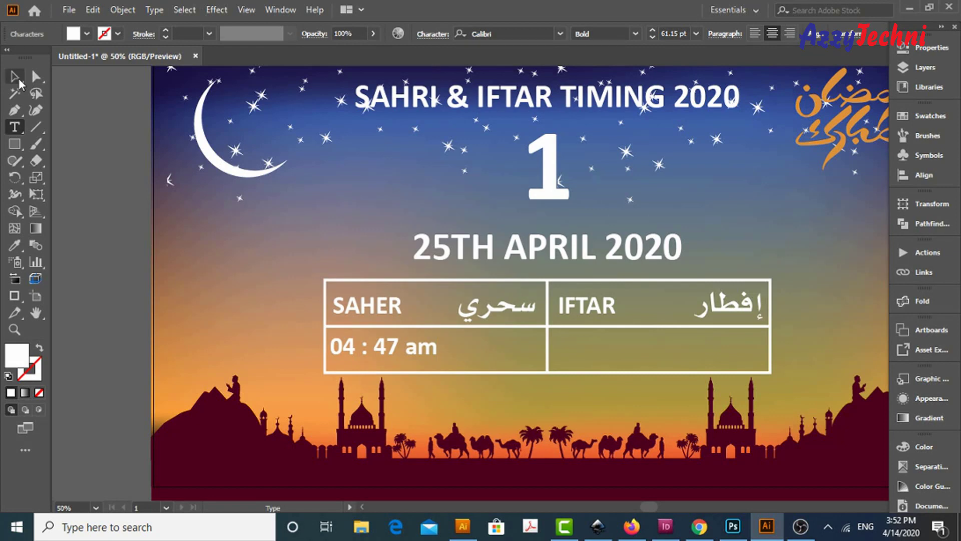
{"action": "key", "text": "Escape"}
- Enlarge the sahri time and centre it in the SAHER cell
{"action": "left_click_drag", "start_coordinate": [437, 364], "coordinate": [491, 386]}
{"action": "left_click_drag", "start_coordinate": [416, 351], "coordinate": [441, 350]}
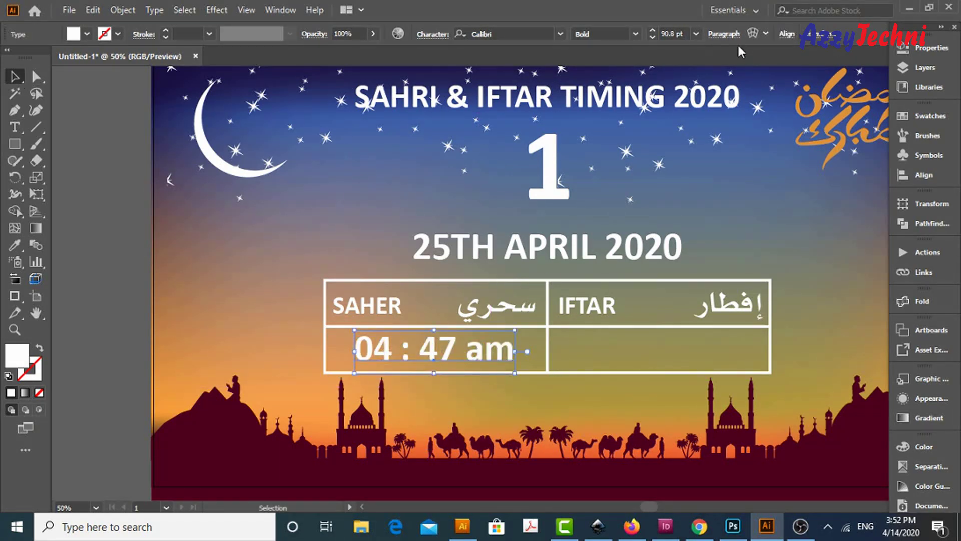
{"action": "key", "text": "ctrl+t"}
{"action": "key", "text": "ctrl+alt+t"}
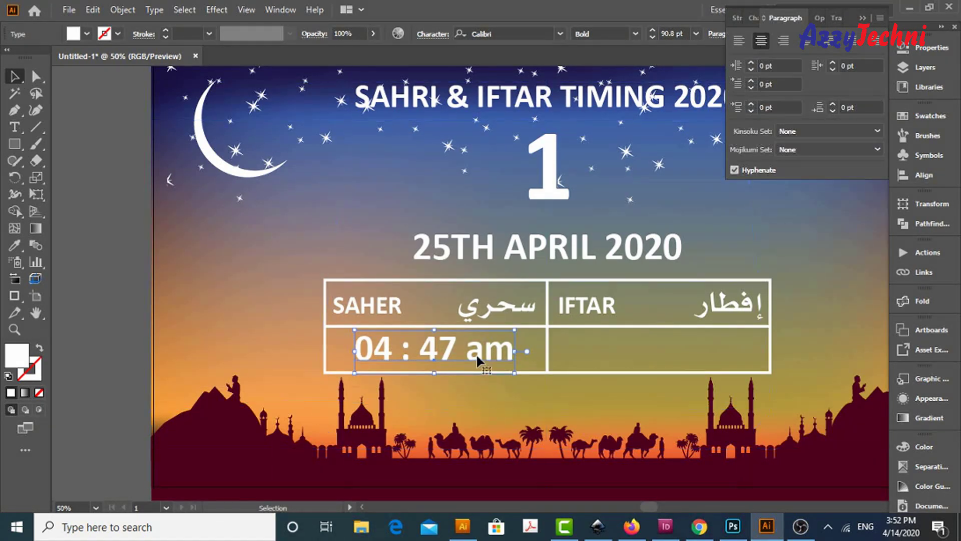
{"action": "scroll", "coordinate": [260, 225], "scroll_direction": "up", "scroll_amount": 2}
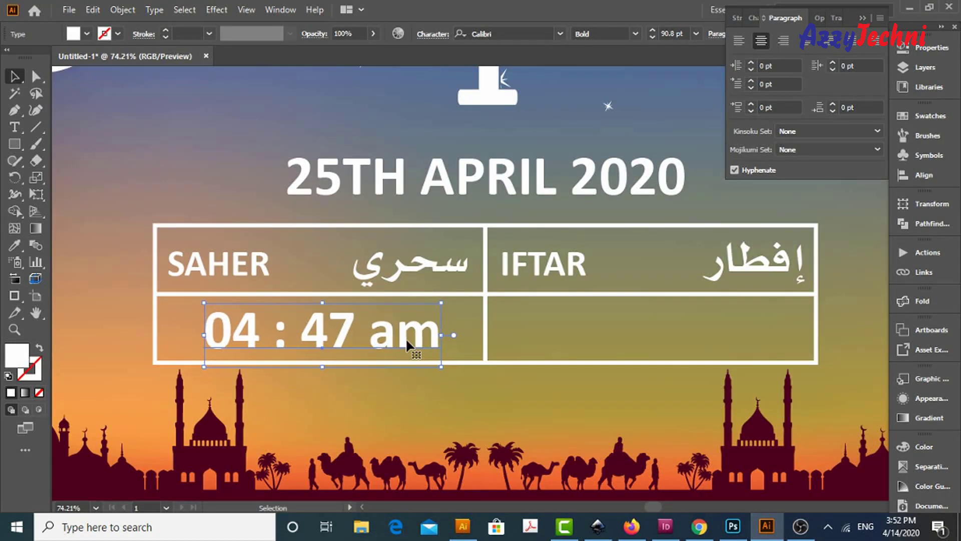
- Copy the time into the IFTAR cell and select its digits for replacement
{"action": "left_click_drag", "start_coordinate": [410, 345], "coordinate": [736, 353]}
{"action": "double_click", "coordinate": [568, 326]}
{"action": "left_click_drag", "start_coordinate": [557, 330], "coordinate": [725, 335]}
- Change the iftar time to 07 : 03 pm
{"action": "type", "text": "7 : 03 pm"}
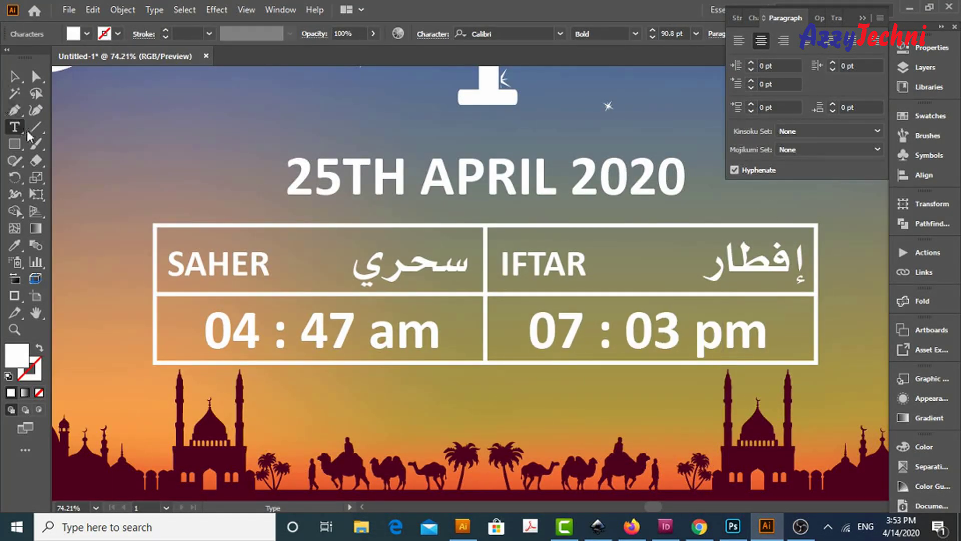
{"action": "key", "text": "Escape"}
{"action": "key", "text": "ctrl+minus"}
{"action": "key", "text": "ctrl+minus"}
{"action": "key", "text": "ctrl+minus"}
{"action": "left_click", "coordinate": [781, 327]}
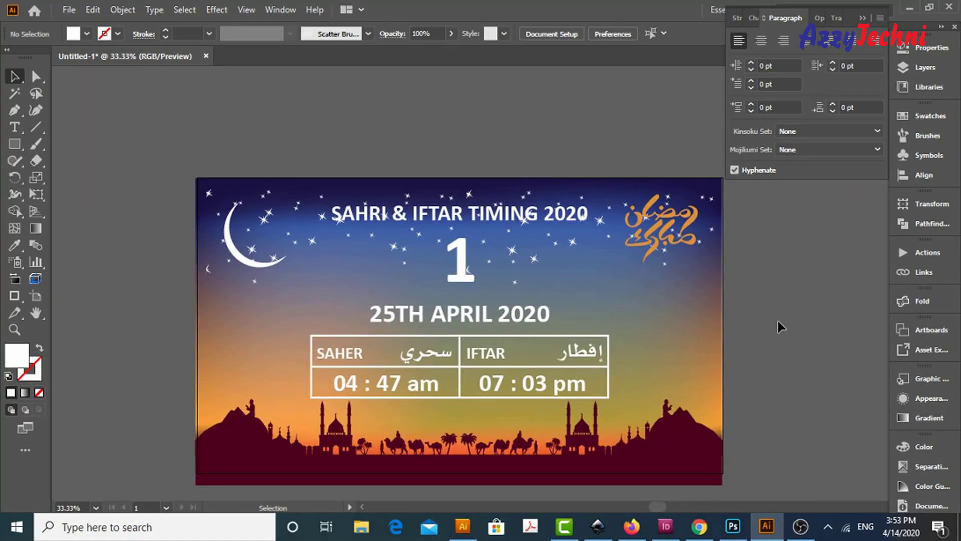
{"action": "left_click", "coordinate": [920, 47]}
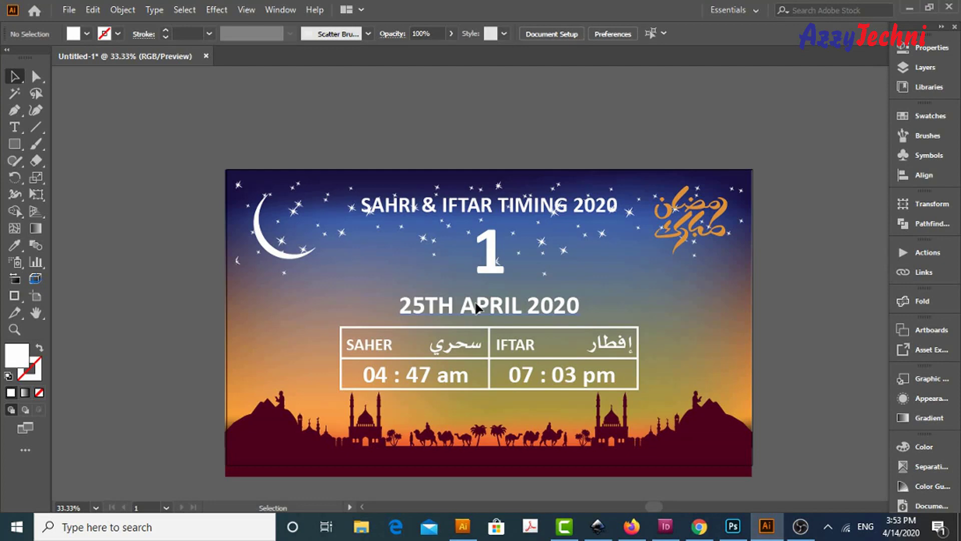
- Drag the day number, date and both times above the artboard
{"action": "left_click", "coordinate": [477, 308]}
{"action": "left_click", "coordinate": [490, 253], "text": "shift"}
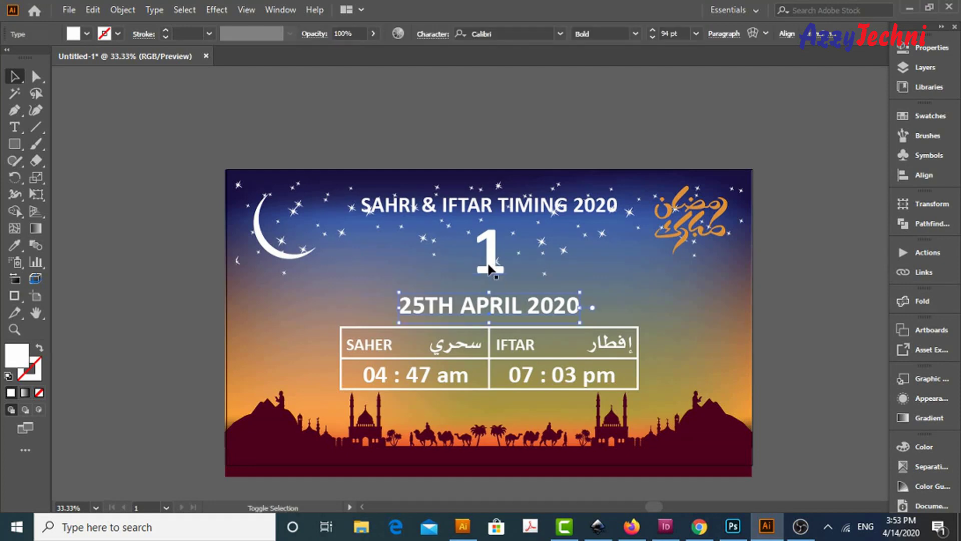
{"action": "left_click_drag", "start_coordinate": [492, 281], "coordinate": [476, 110]}
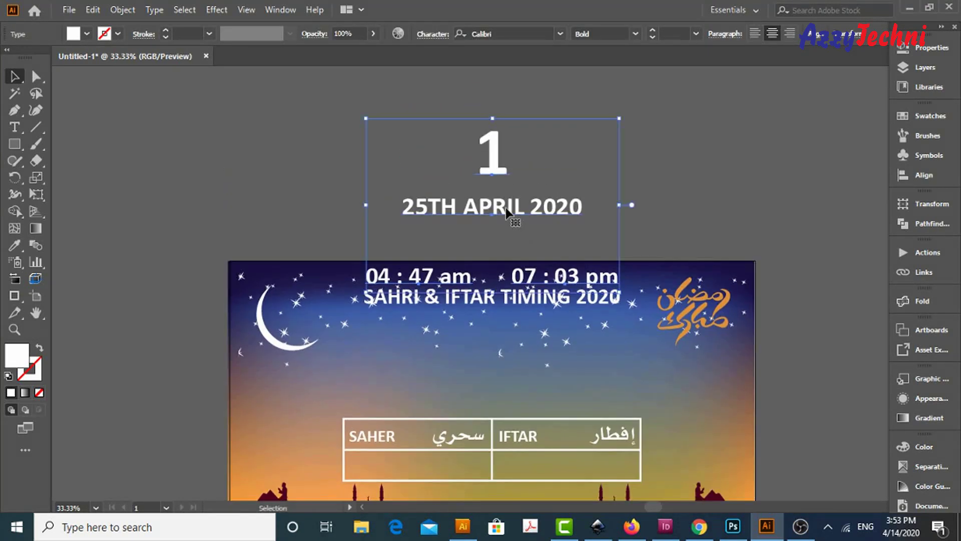
{"action": "left_click", "coordinate": [726, 214]}
{"action": "scroll", "coordinate": [794, 208], "scroll_direction": "down", "scroll_amount": 2}
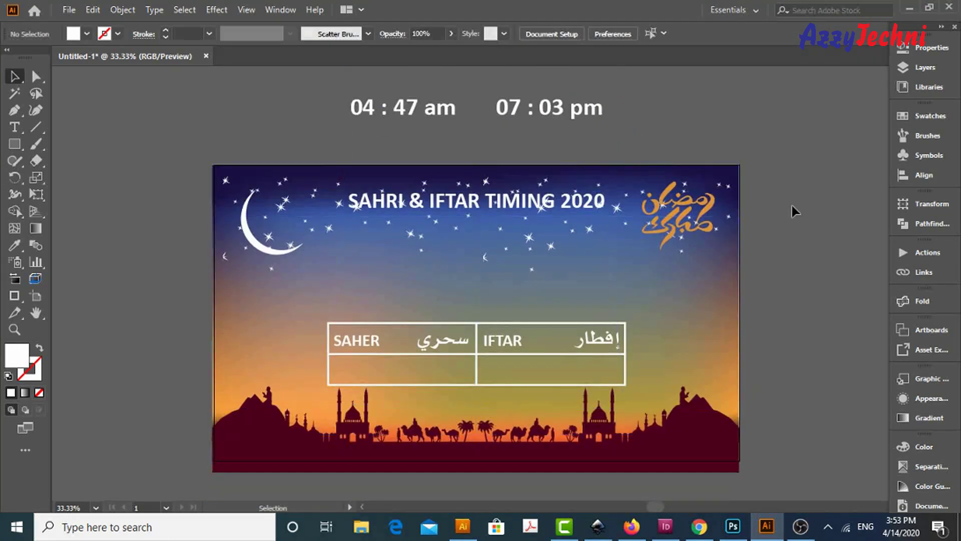
{"action": "scroll", "coordinate": [794, 209], "scroll_direction": "down", "scroll_amount": 2}
- Create a new folder 'ramzan 2020' inside D:\my works
{"action": "key", "text": "ctrl+s"}
{"action": "scroll", "coordinate": [261, 240], "scroll_direction": "down", "scroll_amount": 1}
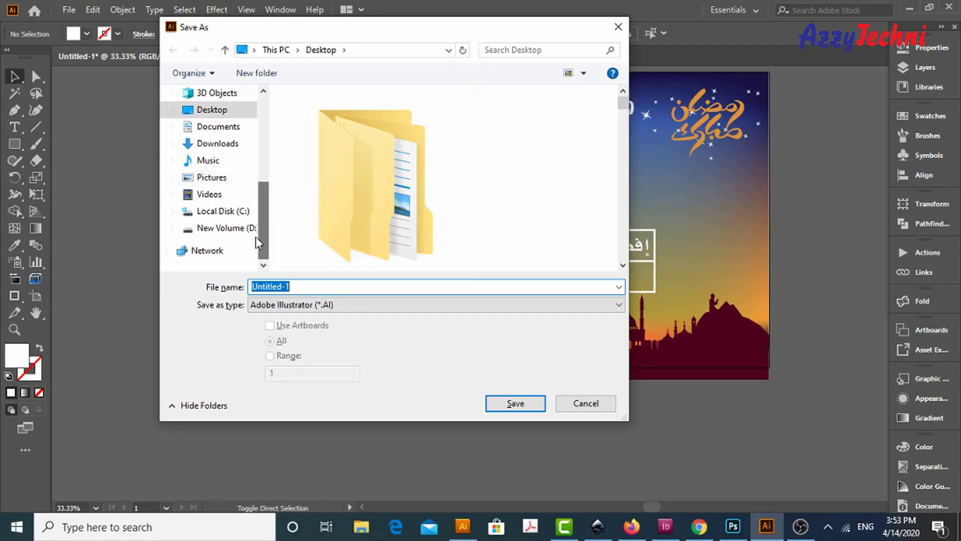
{"action": "left_click", "coordinate": [226, 228]}
{"action": "double_click", "coordinate": [354, 193]}
{"action": "right_click", "coordinate": [449, 126]}
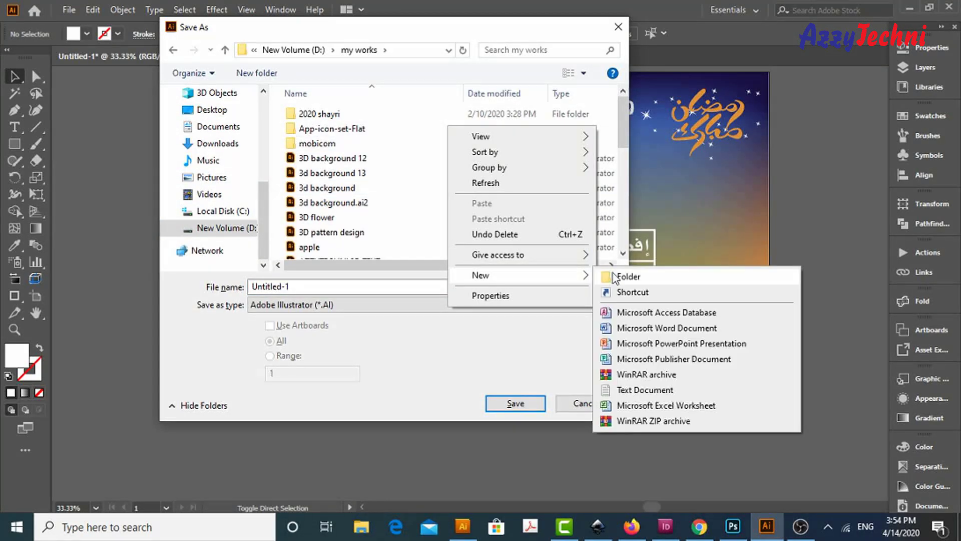
{"action": "left_click", "coordinate": [621, 275]}
{"action": "type", "text": "r"}
{"action": "key", "text": "Return"}
{"action": "key", "text": "Return"}
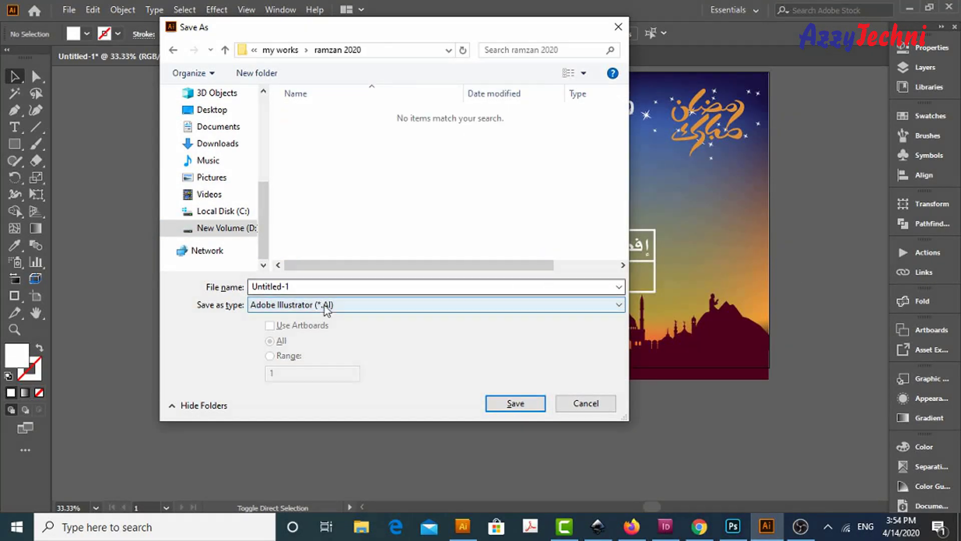
- Save the file as ramzan 2020.ai, accepting the warning and save options, then go to InDesign
{"action": "type", "text": "ramzan 2020"}
{"action": "key", "text": "Return"}
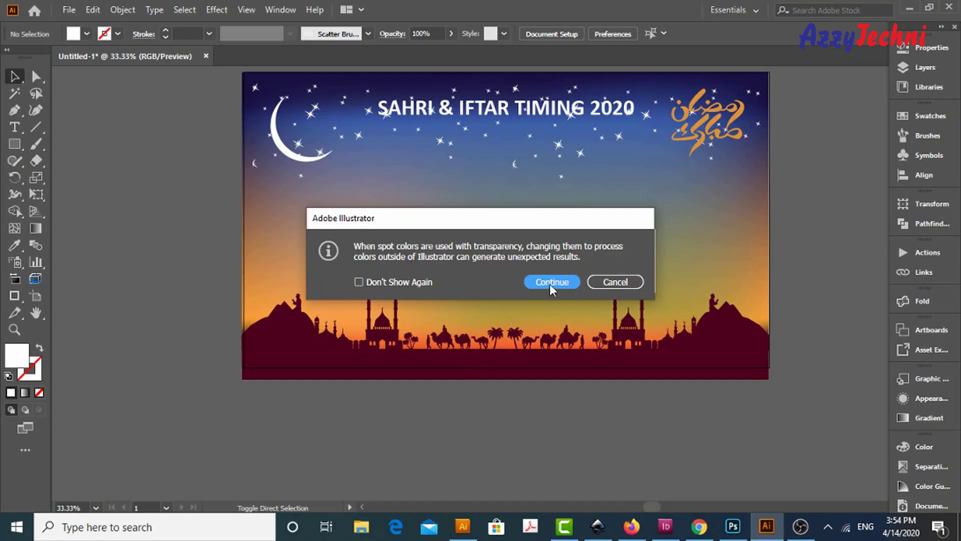
{"action": "left_click", "coordinate": [552, 281]}
{"action": "left_click", "coordinate": [541, 457]}
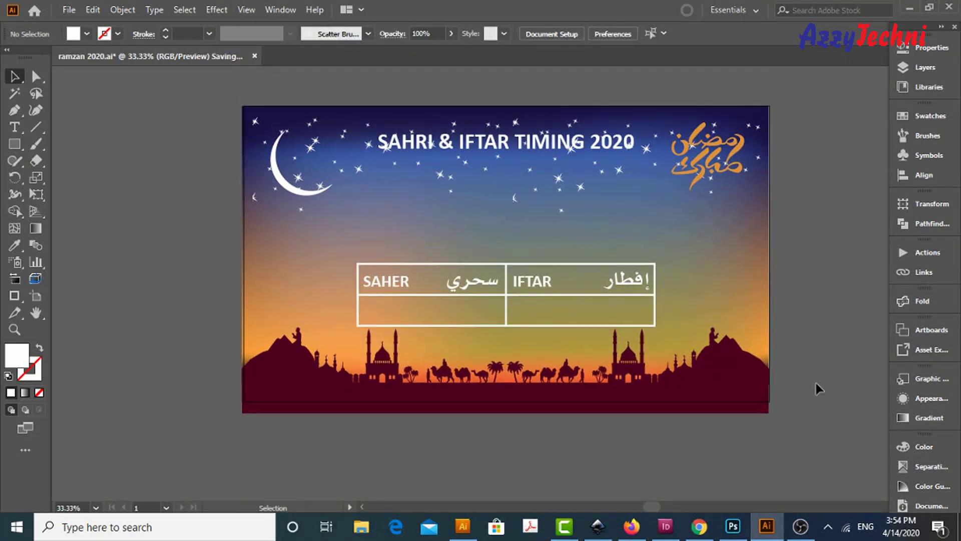
{"action": "left_click", "coordinate": [665, 525]}
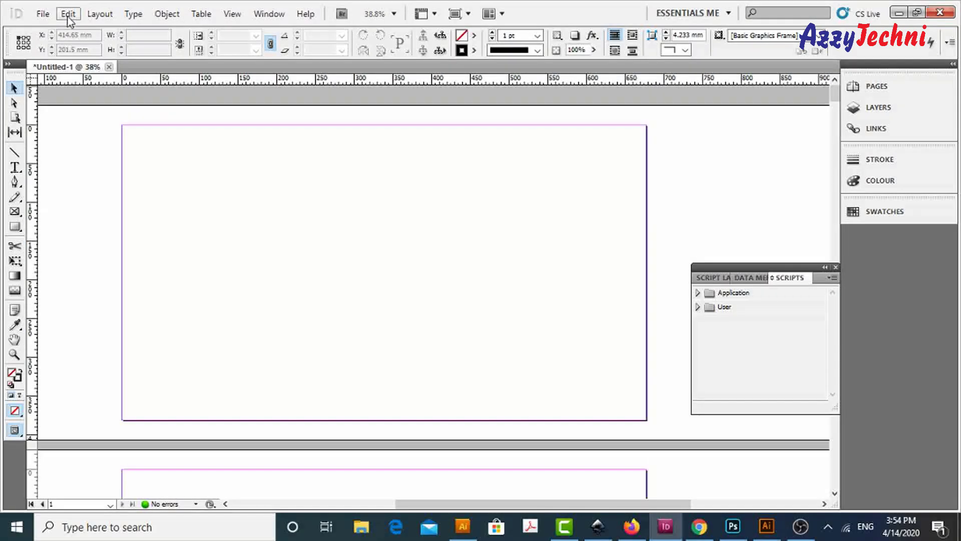
- Check Document Setup (30 pages) and show the Pages panel
{"action": "left_click", "coordinate": [42, 13]}
{"action": "left_click", "coordinate": [80, 339]}
{"action": "left_click", "coordinate": [631, 212]}
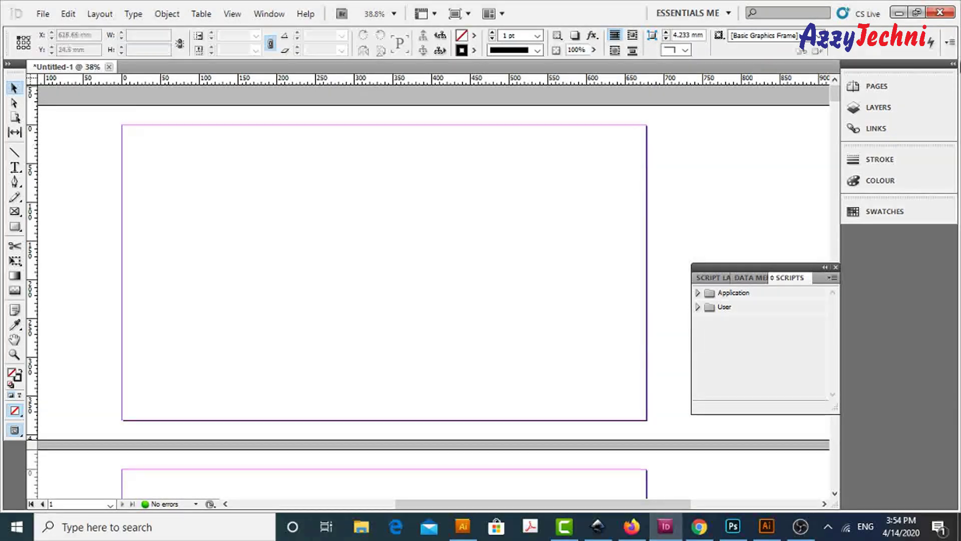
{"action": "left_click", "coordinate": [881, 88]}
{"action": "left_click", "coordinate": [813, 102]}
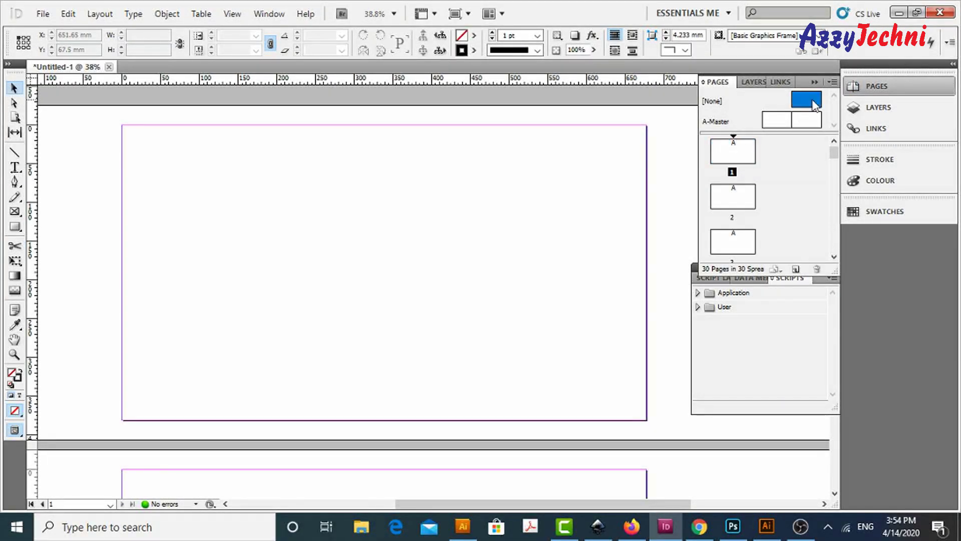
- Open the A-Master and delete its second master page
{"action": "key", "text": "ctrl+minus"}
{"action": "key", "text": "ctrl+minus"}
{"action": "key", "text": "ctrl+minus"}
{"action": "double_click", "coordinate": [777, 122]}
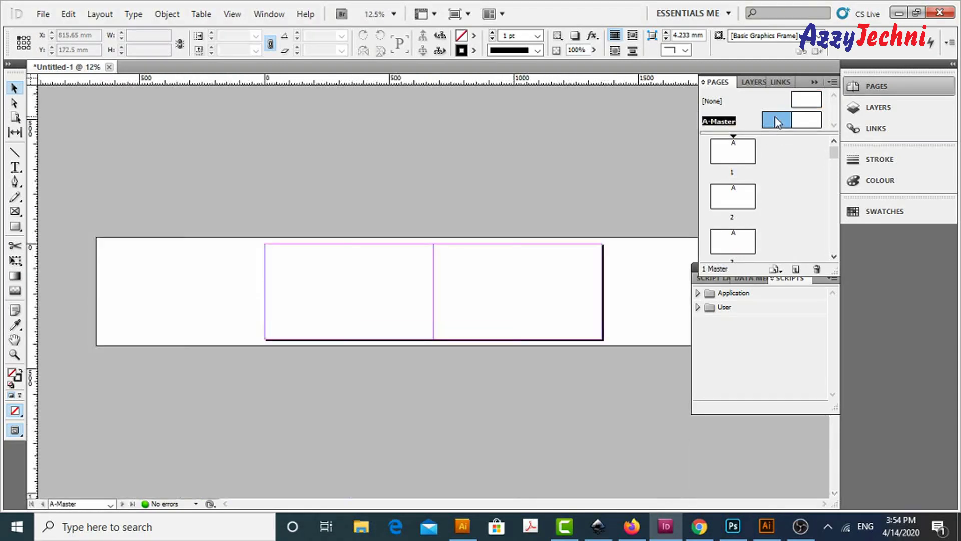
{"action": "left_click", "coordinate": [43, 13]}
{"action": "left_click", "coordinate": [75, 333]}
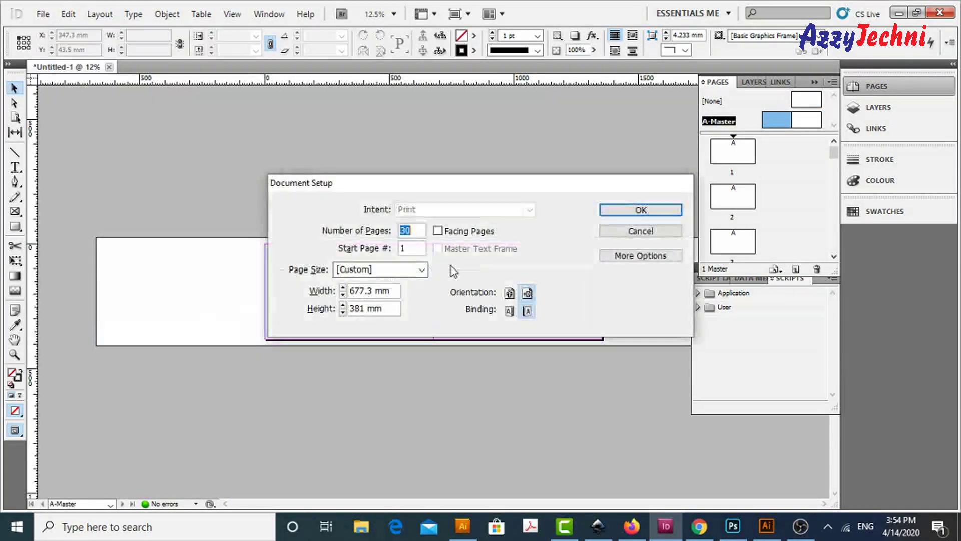
{"action": "left_click", "coordinate": [663, 235]}
{"action": "key", "text": "Delete"}
{"action": "key", "text": "Return"}
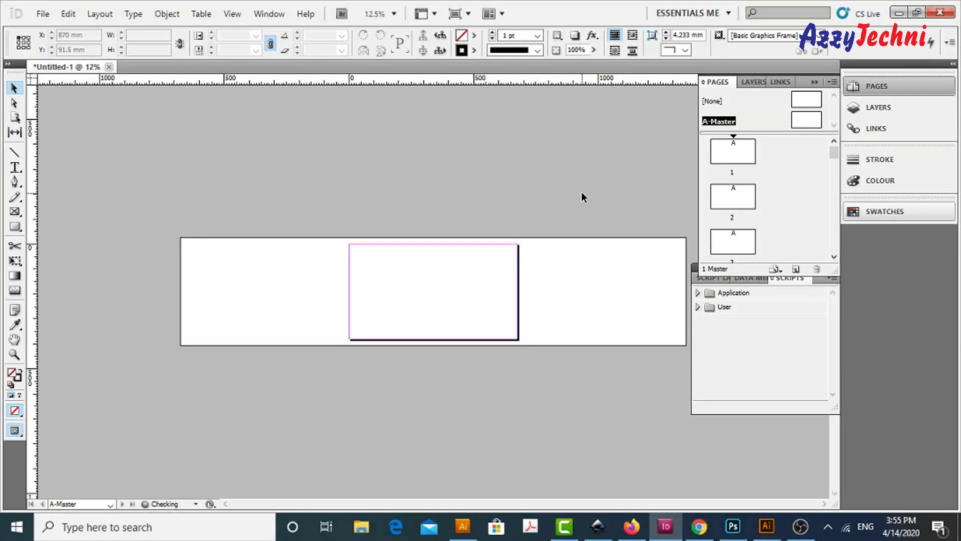
{"action": "left_click_drag", "start_coordinate": [352, 248], "coordinate": [518, 340]}
- Import ramzan 2020.ai from the my works > ramzan 2020 folder on drive D:
{"action": "left_click", "coordinate": [43, 13]}
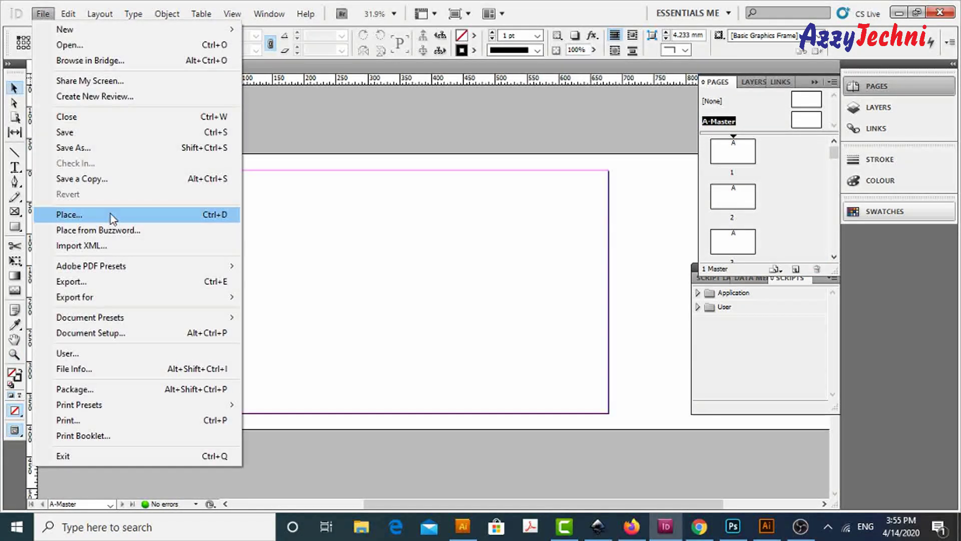
{"action": "left_click", "coordinate": [109, 215]}
{"action": "double_click", "coordinate": [553, 97]}
{"action": "double_click", "coordinate": [575, 262]}
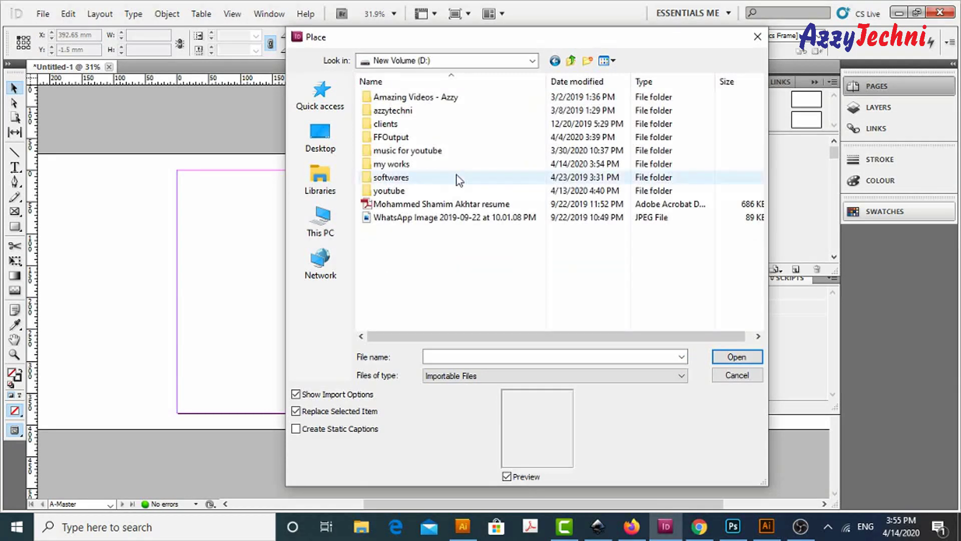
{"action": "double_click", "coordinate": [462, 165]}
{"action": "double_click", "coordinate": [441, 97]}
{"action": "left_click", "coordinate": [571, 61]}
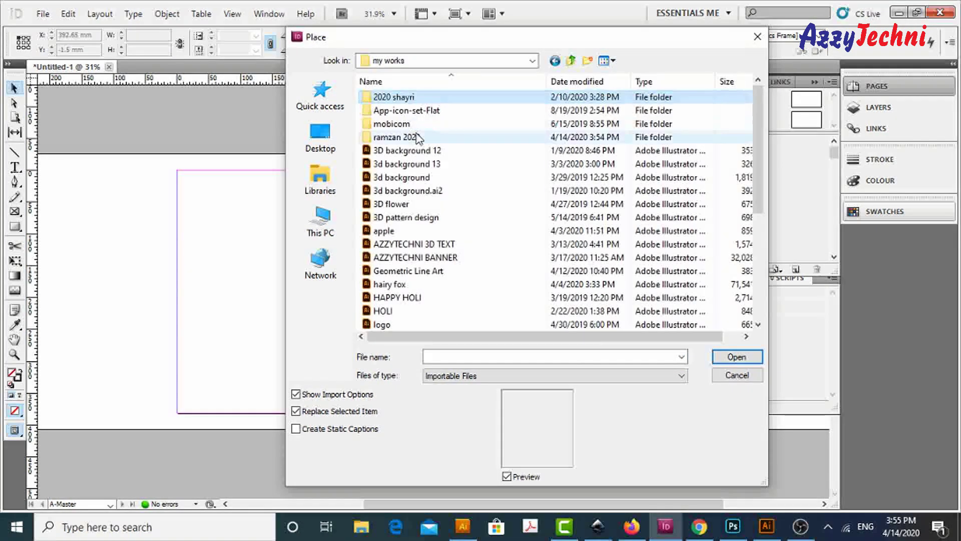
{"action": "double_click", "coordinate": [436, 138]}
{"action": "double_click", "coordinate": [429, 98]}
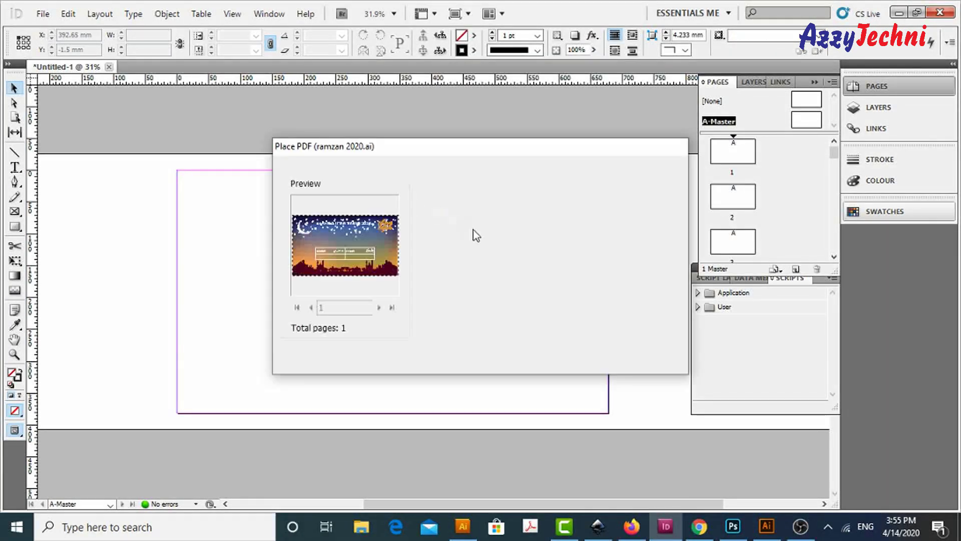
- Place the artwork at the master page's top-left corner, then return to page 1
{"action": "left_click", "coordinate": [551, 356]}
{"action": "left_click", "coordinate": [176, 171]}
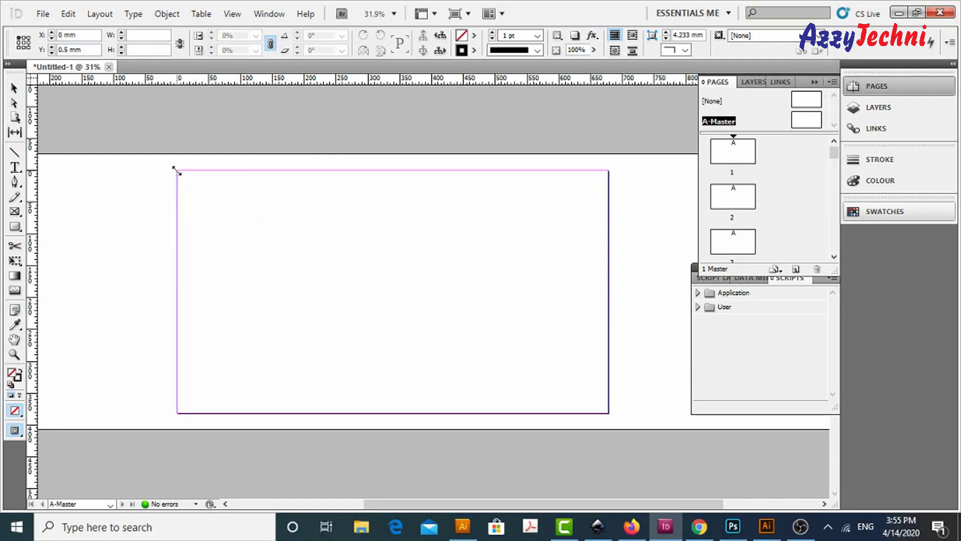
{"action": "double_click", "coordinate": [733, 150]}
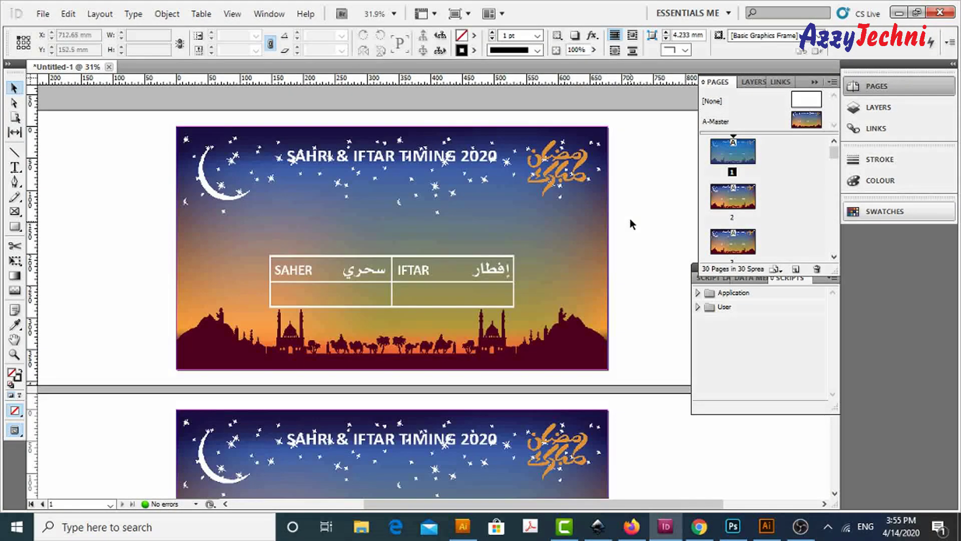
{"action": "scroll", "coordinate": [499, 156], "scroll_direction": "up", "scroll_amount": 1}
- Dock the floating panels and set the APRIL 2020 text to 94 pt
{"action": "left_click", "coordinate": [718, 273]}
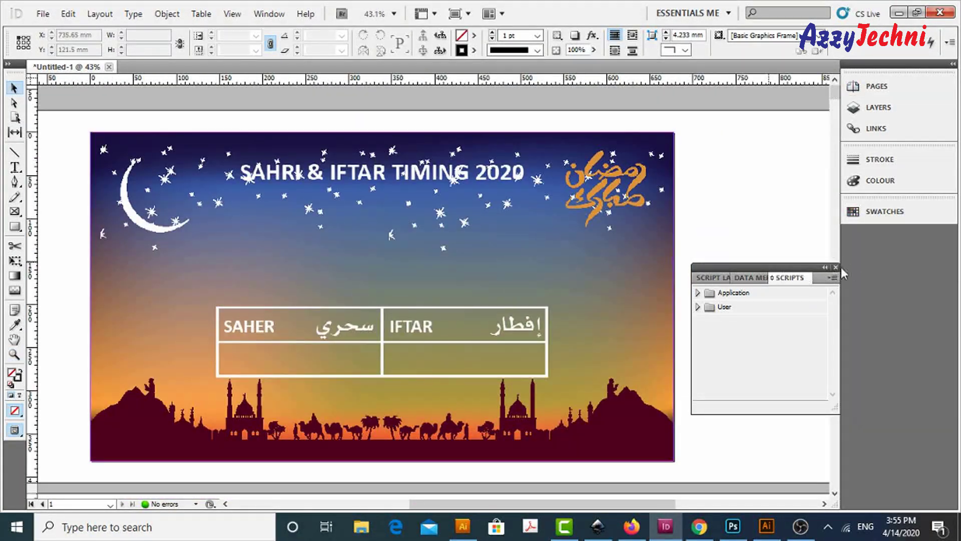
{"action": "double_click", "coordinate": [718, 272]}
{"action": "left_click_drag", "start_coordinate": [719, 273], "coordinate": [891, 226]}
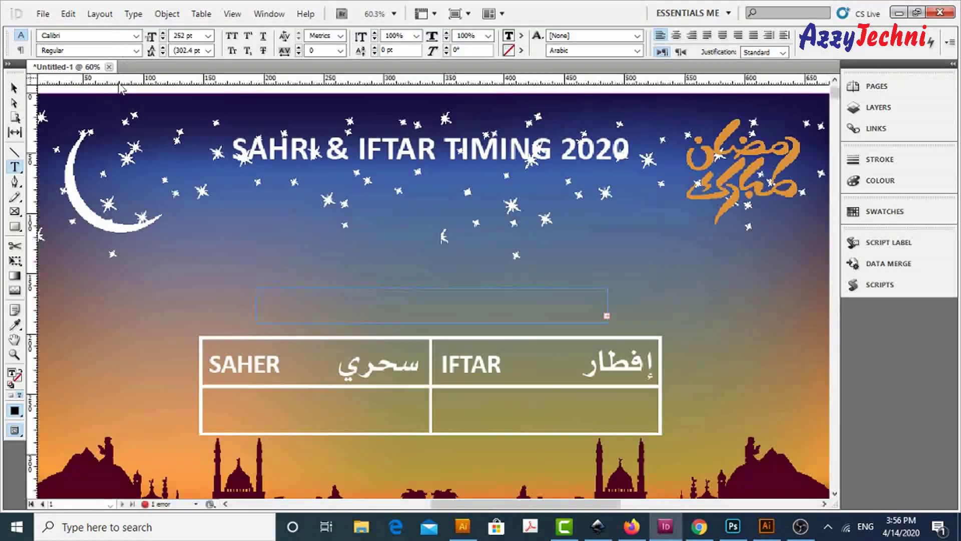
{"action": "type", "text": "94"}
{"action": "key", "text": "Return"}
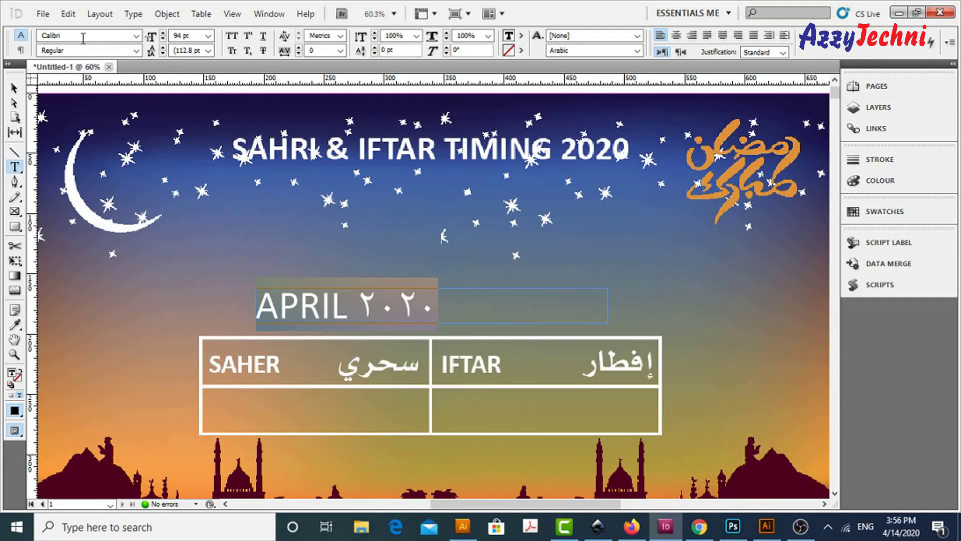
{"action": "left_click", "coordinate": [766, 526]}
- Make the date text Calibri Bold with language English: USA
{"action": "left_click", "coordinate": [666, 527]}
{"action": "left_click", "coordinate": [135, 50]}
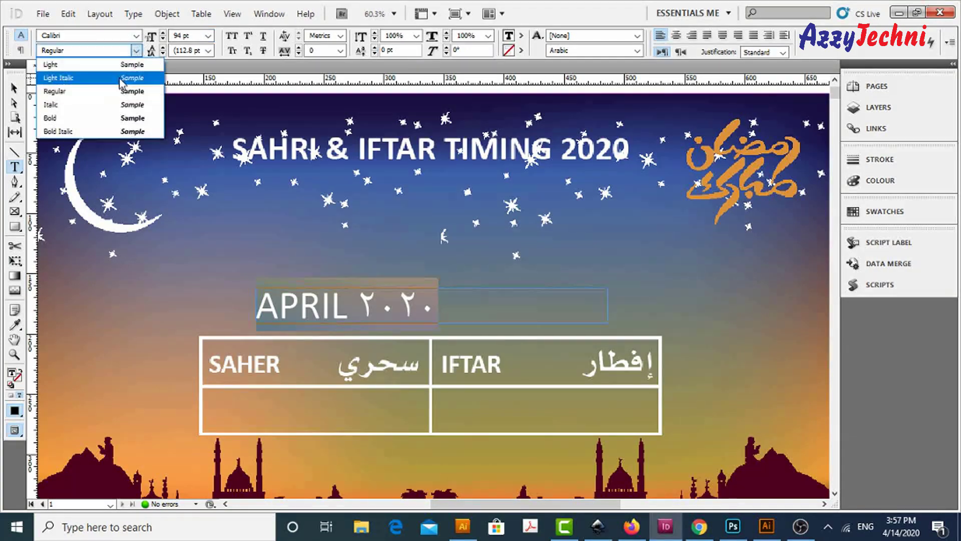
{"action": "left_click", "coordinate": [75, 88]}
{"action": "key", "text": "ctrl+t"}
{"action": "left_click", "coordinate": [546, 329]}
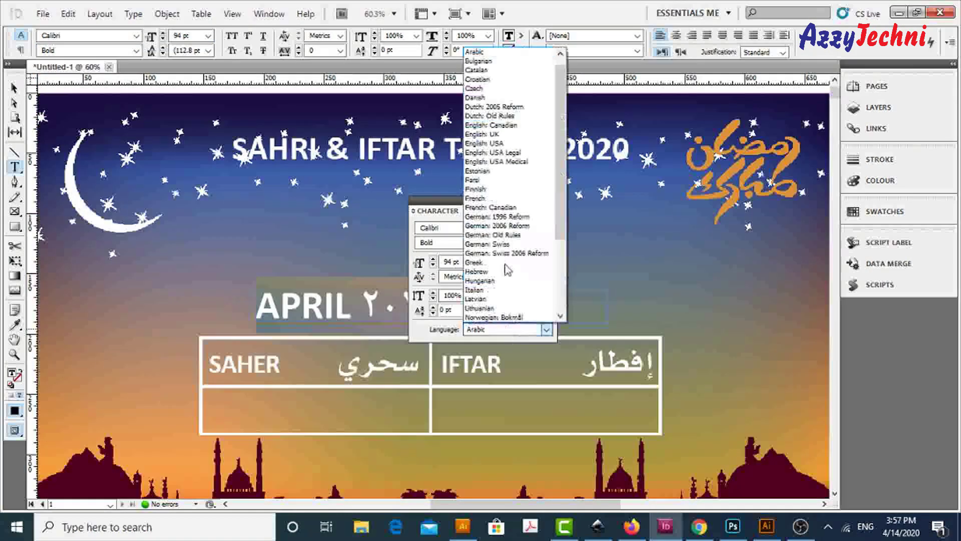
{"action": "left_click", "coordinate": [552, 257]}
{"action": "mouse_move", "coordinate": [438, 211]}
{"action": "left_mouse_down"}
{"action": "mouse_move", "coordinate": [544, 259]}
{"action": "mouse_move", "coordinate": [891, 315]}
{"action": "left_mouse_up"}
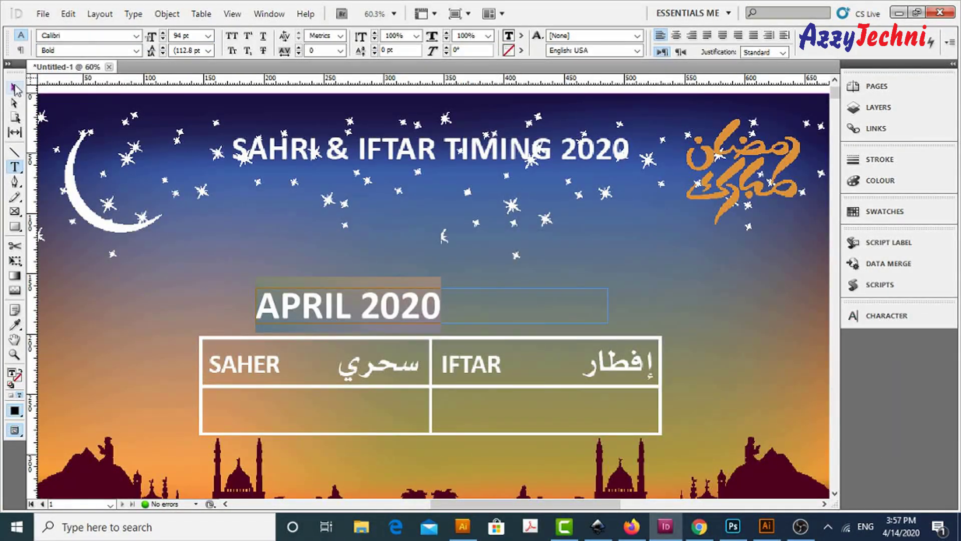
- Narrow the frame, colour the text [Paper] white, and move it right above the table
{"action": "left_click", "coordinate": [13, 90]}
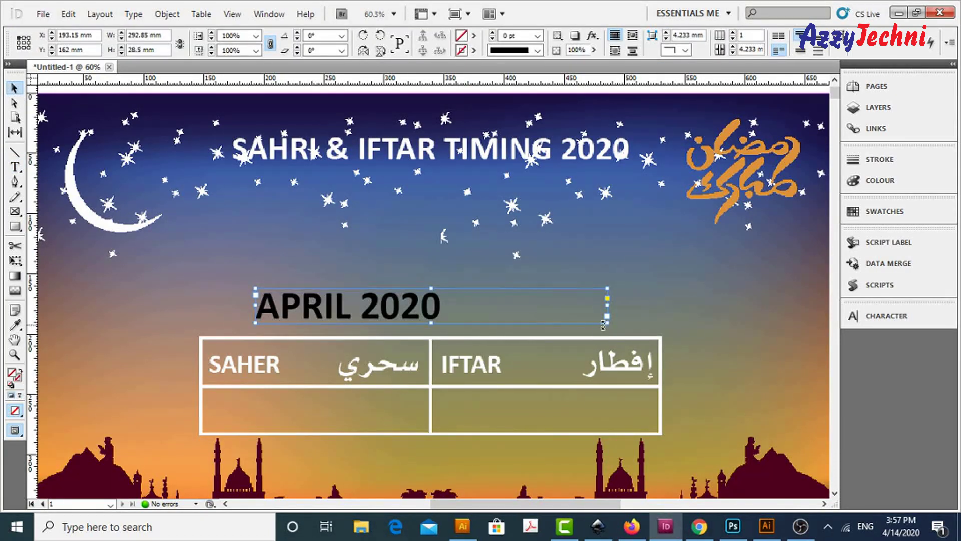
{"action": "left_click_drag", "start_coordinate": [608, 323], "coordinate": [445, 322]}
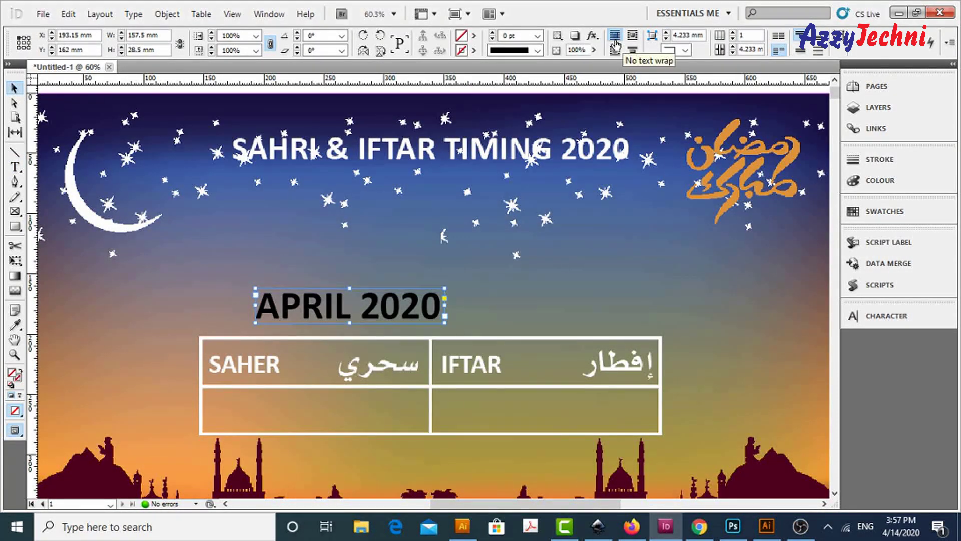
{"action": "triple_click", "coordinate": [391, 302]}
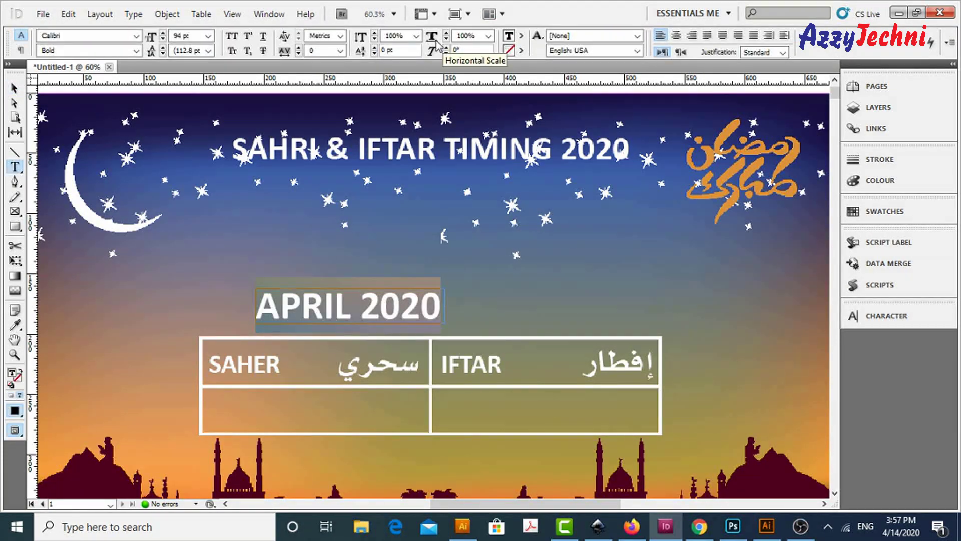
{"action": "left_click", "coordinate": [521, 36]}
{"action": "left_click", "coordinate": [538, 92]}
{"action": "key", "text": "Escape"}
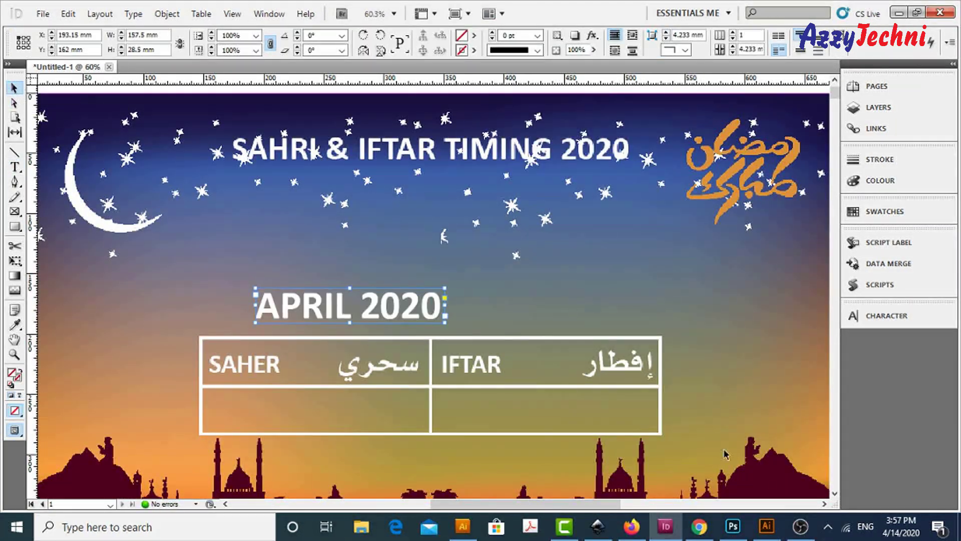
{"action": "left_click_drag", "start_coordinate": [409, 313], "coordinate": [556, 314]}
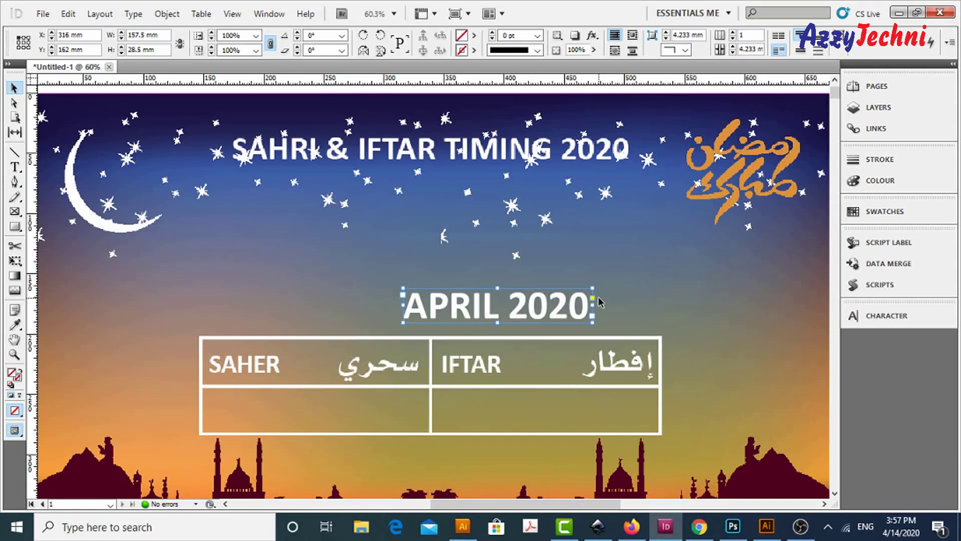
- Add 'th' before APRIL and enlarge the date frame
{"action": "double_click", "coordinate": [411, 307]}
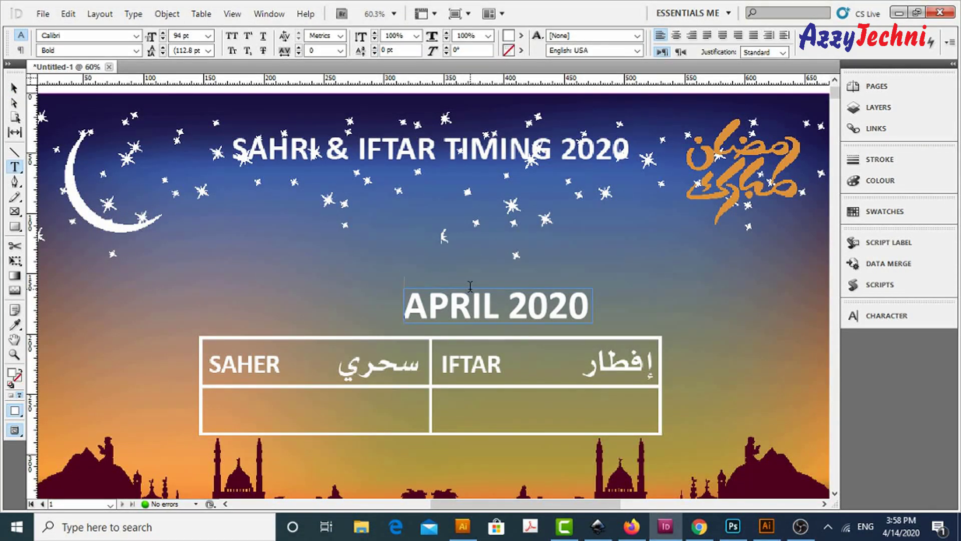
{"action": "type", "text": "th"}
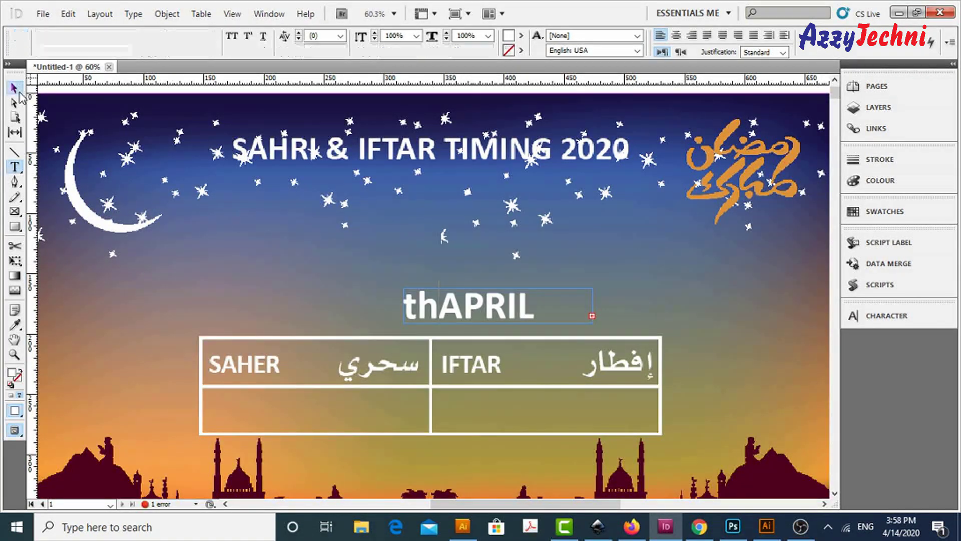
{"action": "mouse_move", "coordinate": [592, 323]}
{"action": "left_mouse_down"}
{"action": "mouse_move", "coordinate": [641, 330]}
{"action": "mouse_move", "coordinate": [609, 301]}
{"action": "left_mouse_up"}
{"action": "left_click", "coordinate": [15, 88]}
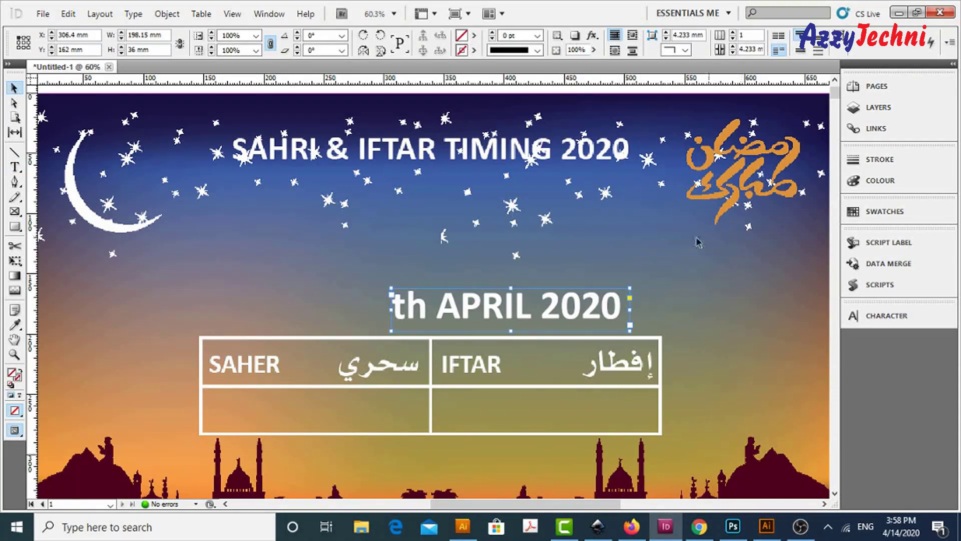
{"action": "left_click", "coordinate": [767, 527]}
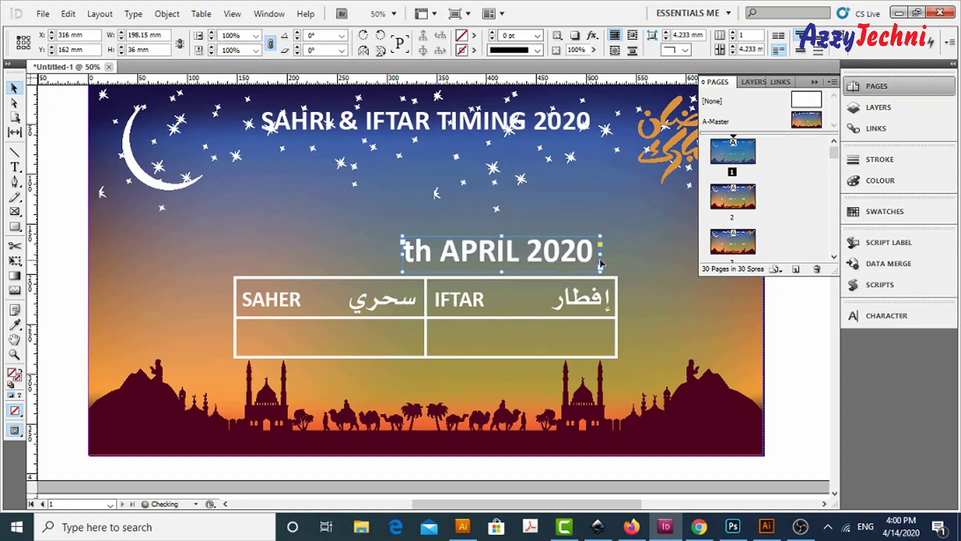
- Complete '25th APRIL 2020', centre the paragraph, widen the frame and shift it left
{"action": "double_click", "coordinate": [410, 253]}
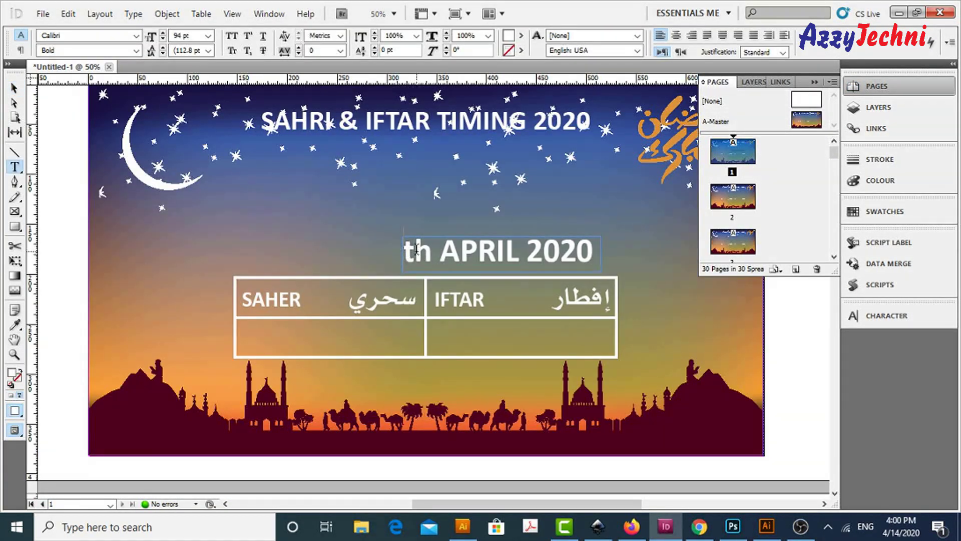
{"action": "type", "text": "25"}
{"action": "key", "text": "ctrl+a"}
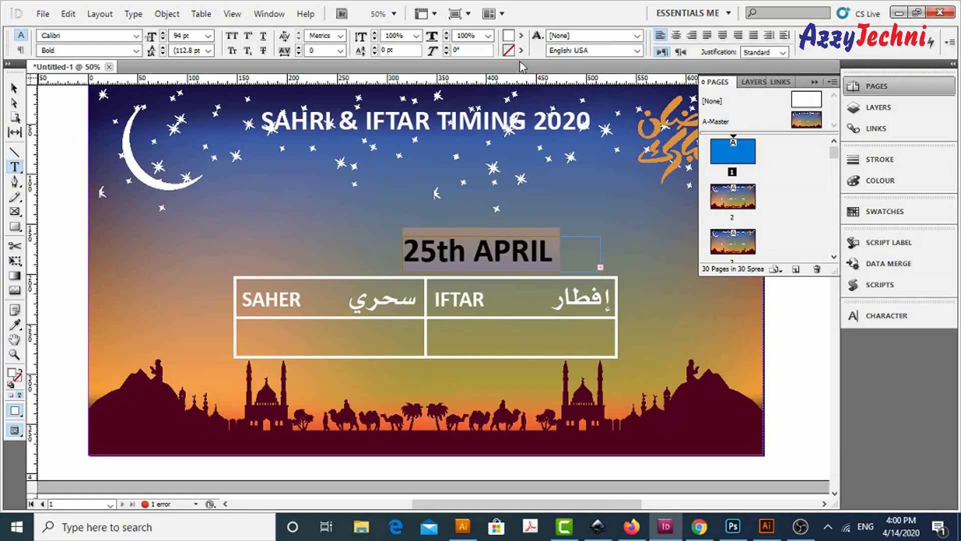
{"action": "key", "text": "ctrl+shift+c"}
{"action": "key", "text": "Escape"}
{"action": "left_click_drag", "start_coordinate": [403, 271], "coordinate": [307, 264]}
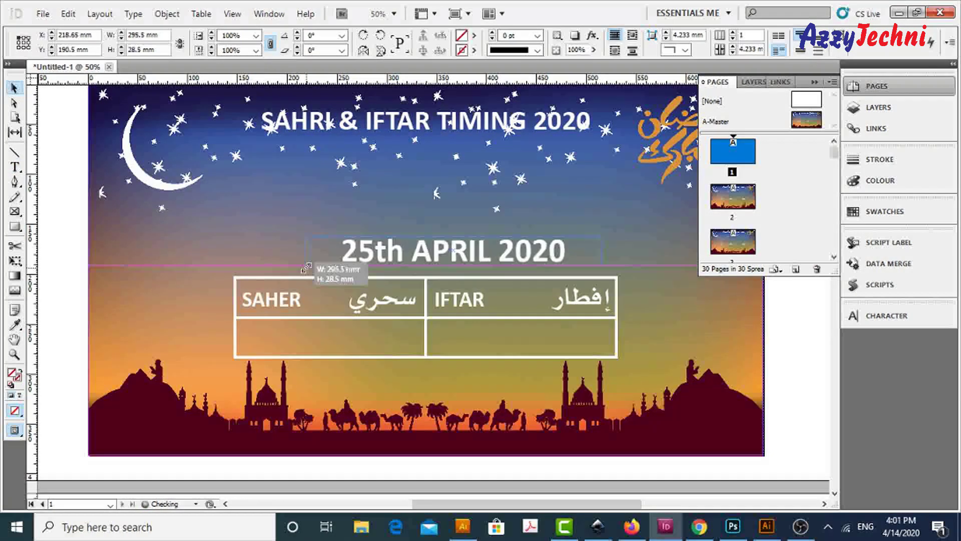
{"action": "left_click_drag", "start_coordinate": [513, 261], "coordinate": [478, 262]}
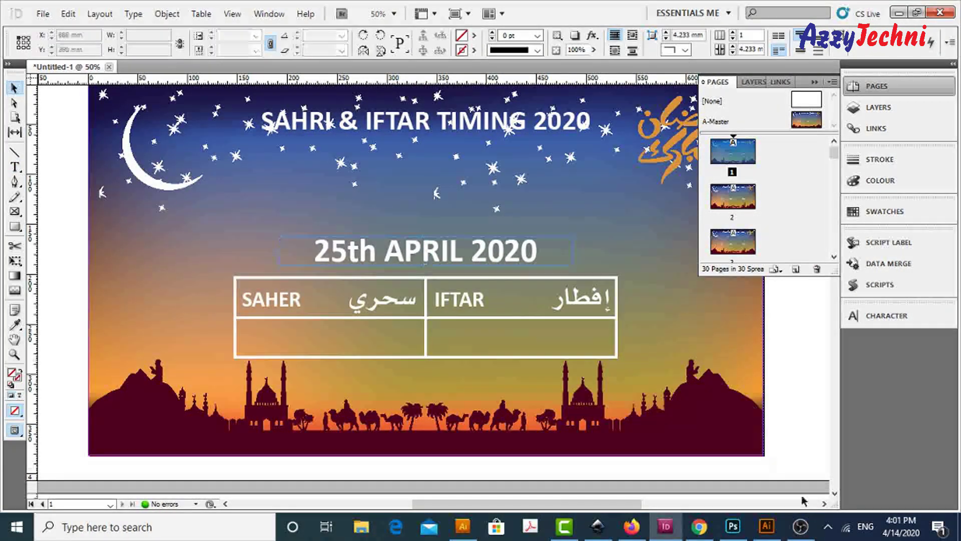
- Alt-drag a duplicate of the date line above the original
{"action": "left_click", "coordinate": [766, 530]}
{"action": "left_click", "coordinate": [665, 526]}
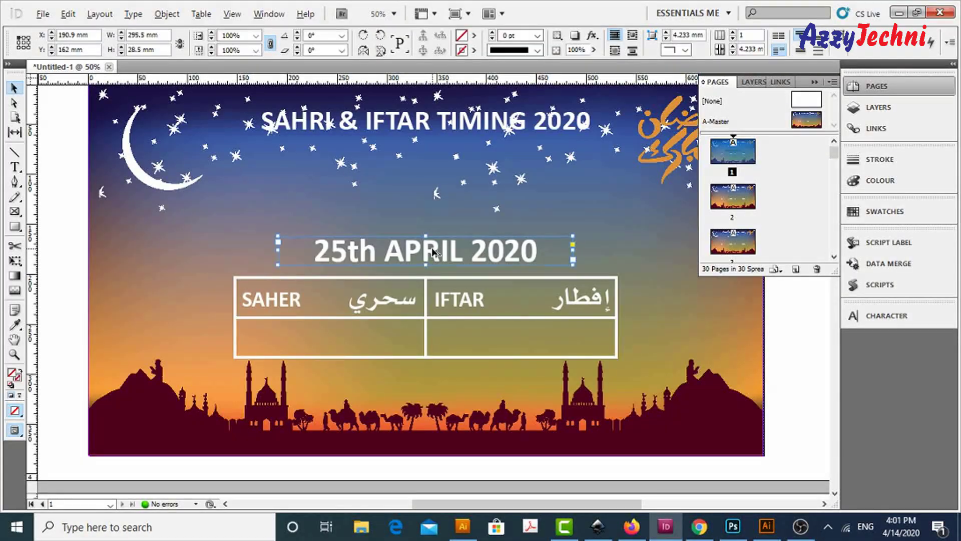
{"action": "left_click_drag", "start_coordinate": [431, 250], "coordinate": [436, 186]}
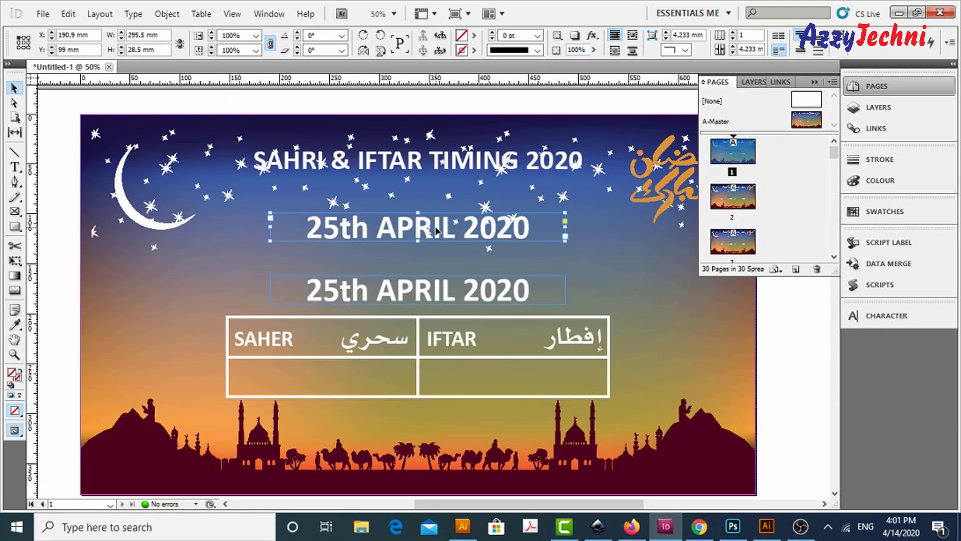
- Cut the upper date copy and paste it in place on the A-Master
{"action": "key", "text": "ctrl+x"}
{"action": "double_click", "coordinate": [718, 121]}
{"action": "left_click", "coordinate": [68, 13]}
{"action": "left_click", "coordinate": [150, 138]}
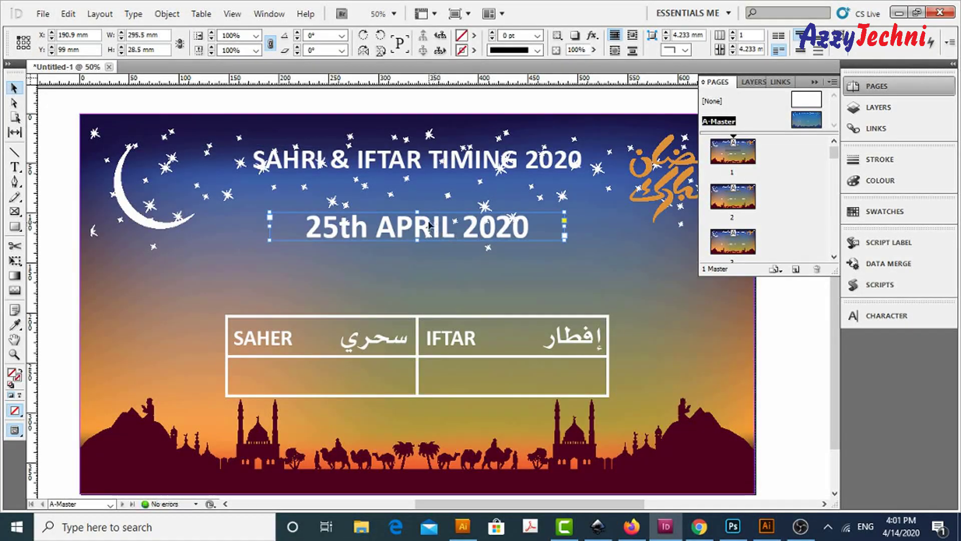
- Replace its text with an automatic page number marker at 252 pt
{"action": "double_click", "coordinate": [428, 225]}
{"action": "key", "text": "ctrl+a"}
{"action": "type", "text": "A"}
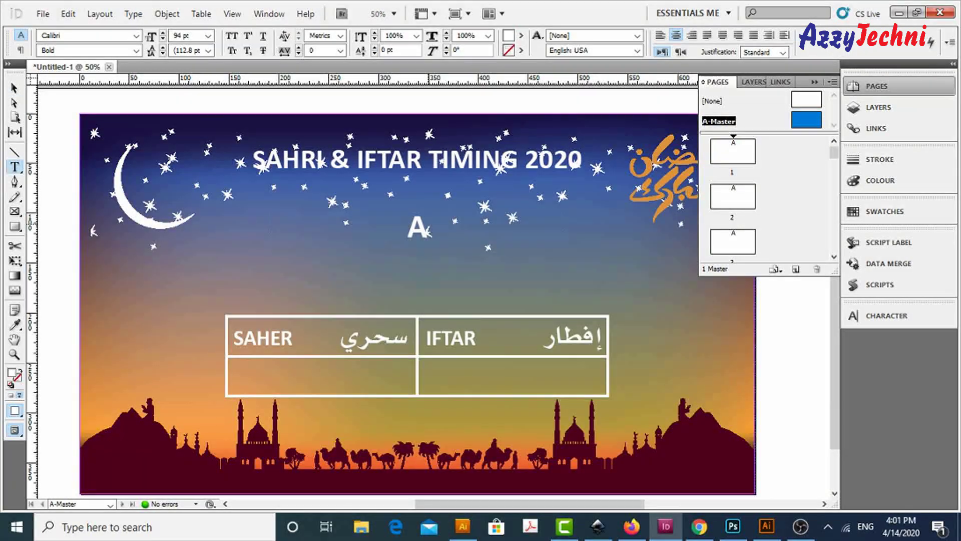
{"action": "right_click", "coordinate": [417, 226]}
{"action": "mouse_move", "coordinate": [696, 339]}
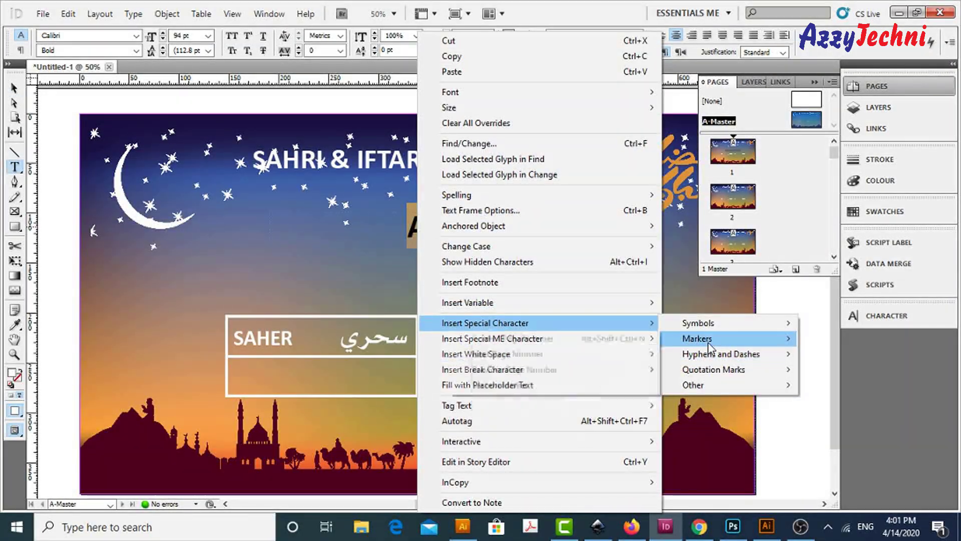
{"action": "left_click", "coordinate": [569, 354]}
{"action": "type", "text": "252"}
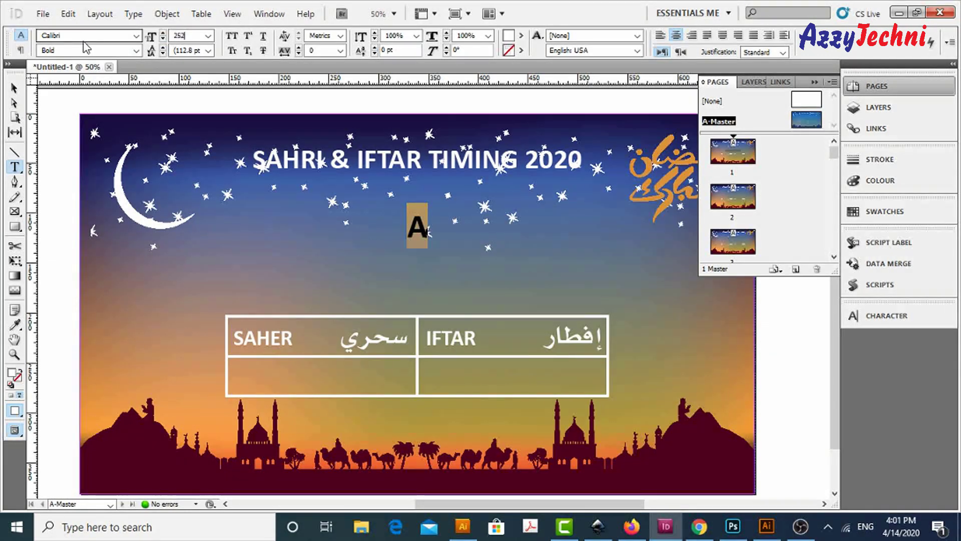
{"action": "key", "text": "Escape"}
- Resize and centre the page number frame, then check it on page 1
{"action": "left_click_drag", "start_coordinate": [417, 303], "coordinate": [417, 286]}
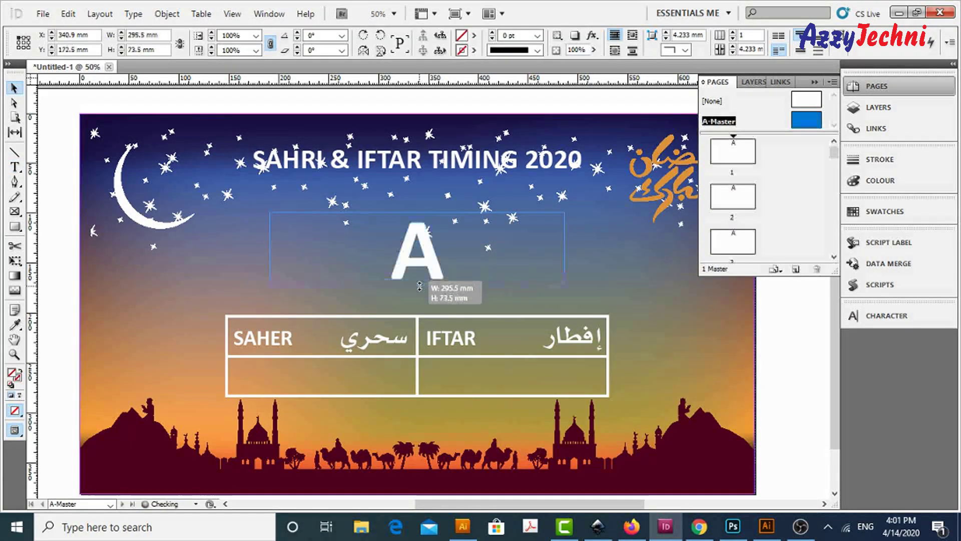
{"action": "left_click_drag", "start_coordinate": [565, 248], "coordinate": [401, 248]}
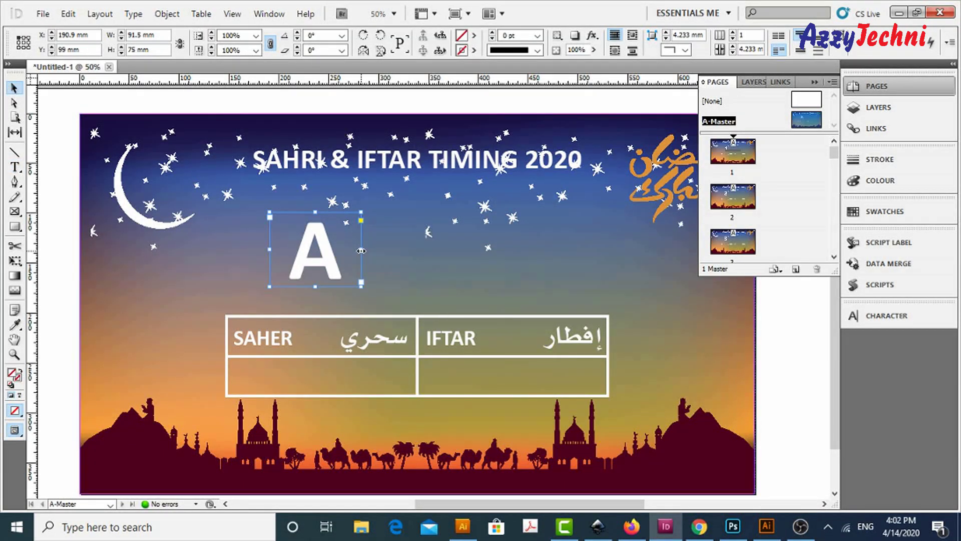
{"action": "left_click_drag", "start_coordinate": [347, 269], "coordinate": [443, 231]}
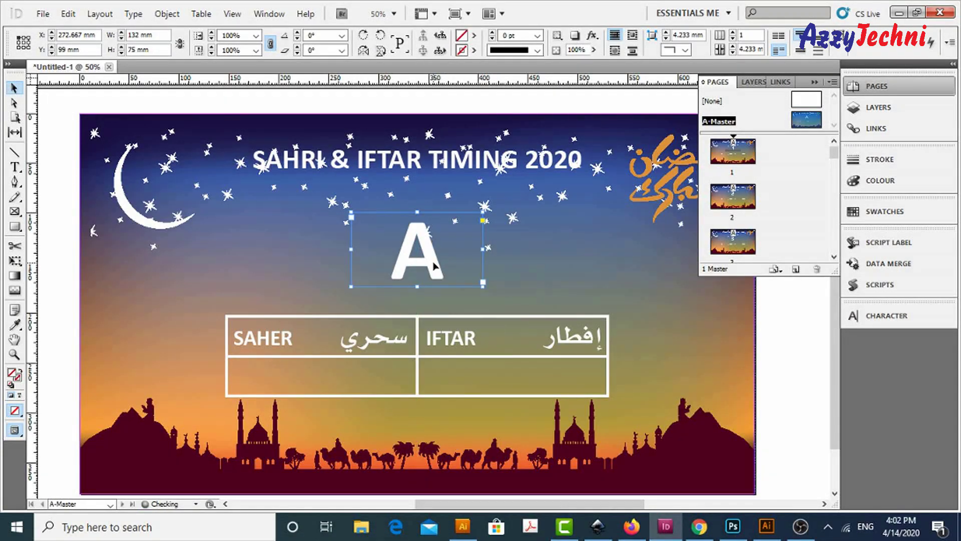
{"action": "double_click", "coordinate": [732, 151]}
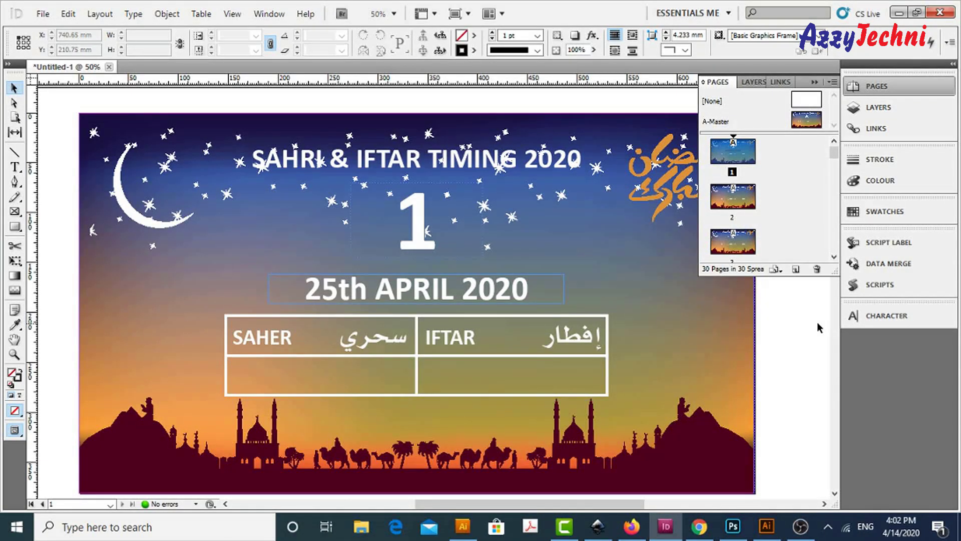
- Alt-drag a copy of the date line down into the SAHER cell
{"action": "scroll", "coordinate": [816, 323], "scroll_direction": "down", "scroll_amount": 5}
{"action": "scroll", "coordinate": [498, 252], "scroll_direction": "up", "scroll_amount": 4}
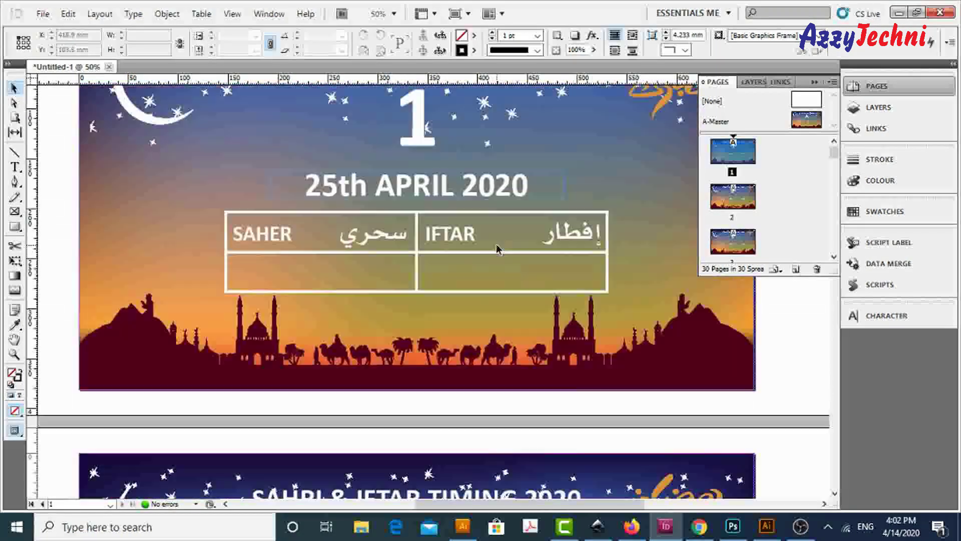
{"action": "scroll", "coordinate": [581, 272], "scroll_direction": "up", "scroll_amount": 2}
{"action": "left_click", "coordinate": [425, 317]}
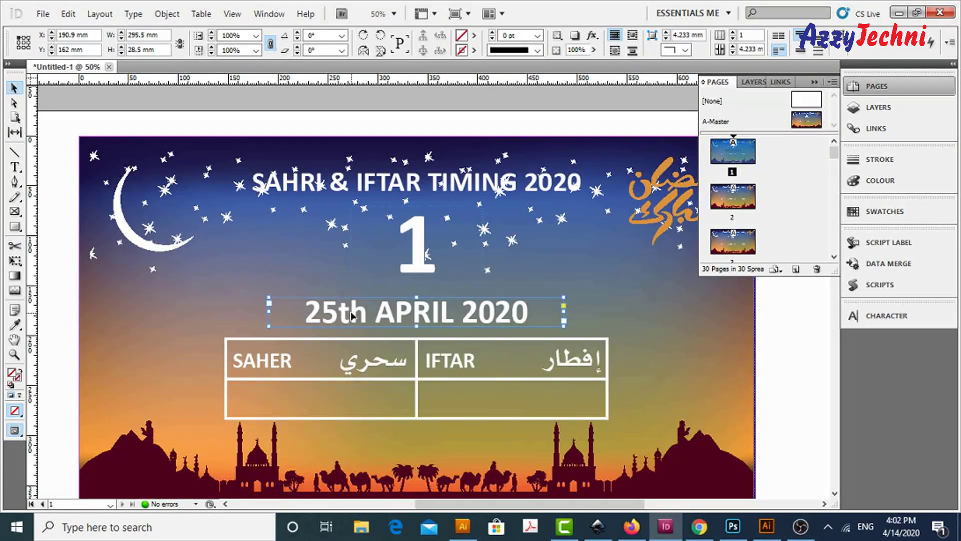
{"action": "left_click_drag", "start_coordinate": [357, 331], "coordinate": [292, 416]}
{"action": "scroll", "coordinate": [412, 333], "scroll_direction": "down", "scroll_amount": 3}
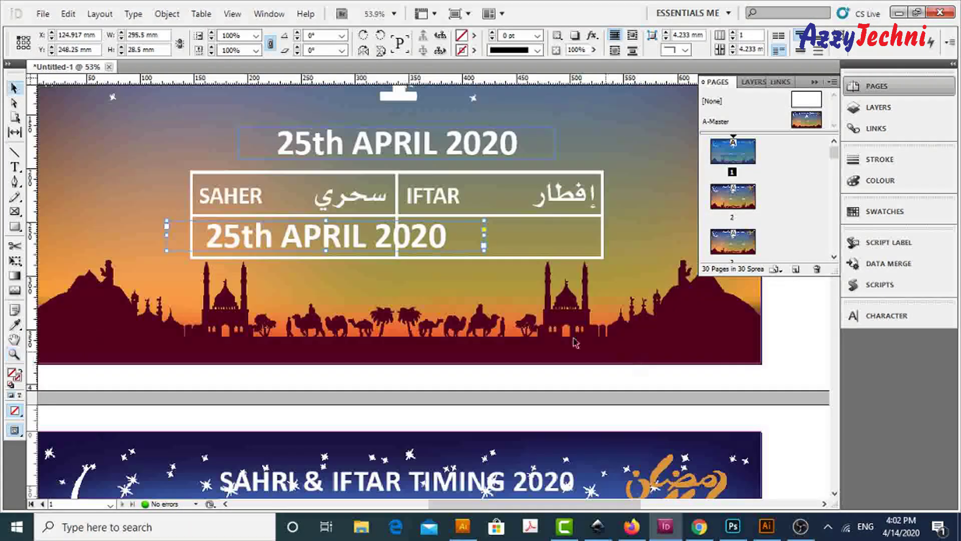
{"action": "scroll", "coordinate": [411, 334], "scroll_direction": "up", "scroll_amount": 3}
- Change the copy to read 04:47 am and fit its frame to the SAHER cell
{"action": "double_click", "coordinate": [412, 334]}
{"action": "key", "text": "ctrl+a"}
{"action": "type", "text": "04"}
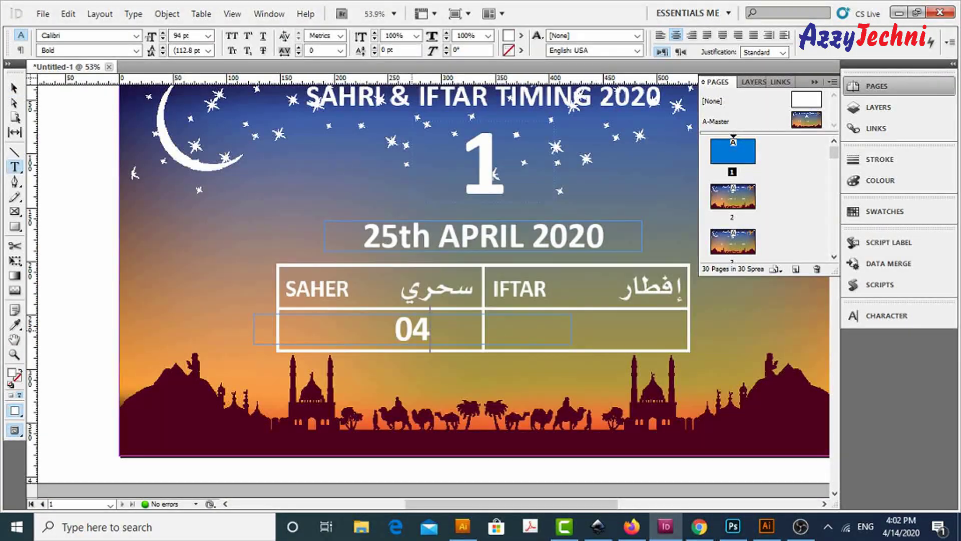
{"action": "type", "text": ":47 am"}
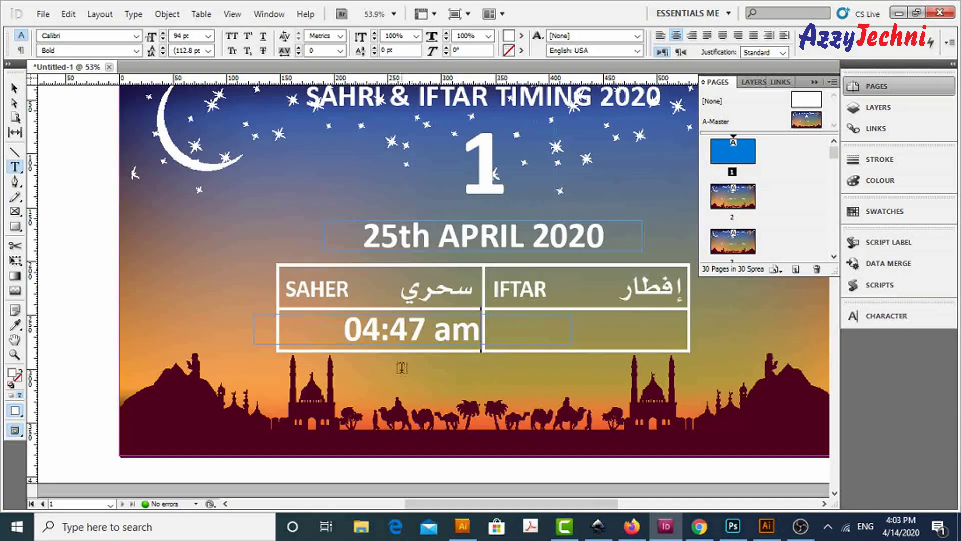
{"action": "left_click", "coordinate": [14, 88]}
{"action": "left_click_drag", "start_coordinate": [571, 344], "coordinate": [475, 350]}
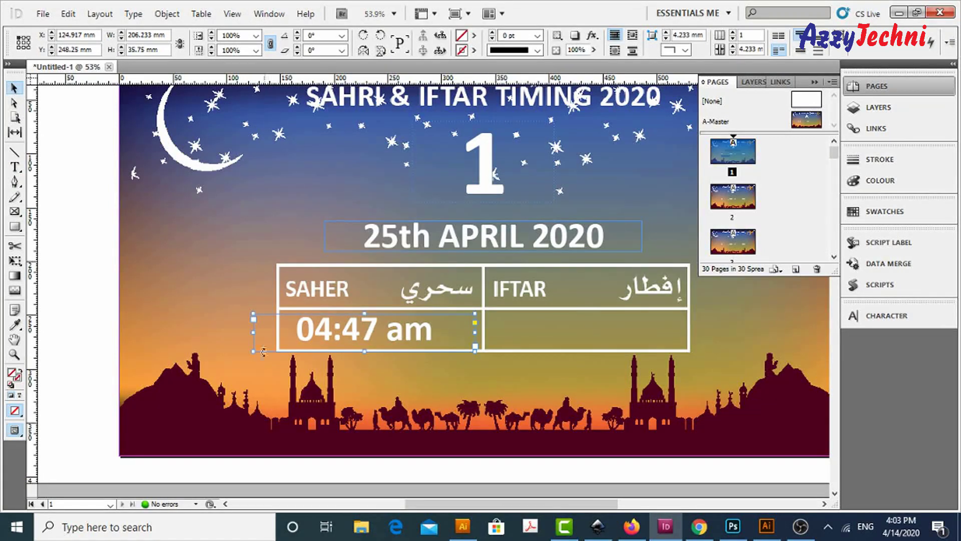
{"action": "left_click_drag", "start_coordinate": [254, 345], "coordinate": [282, 357]}
{"action": "left_click_drag", "start_coordinate": [475, 353], "coordinate": [484, 355]}
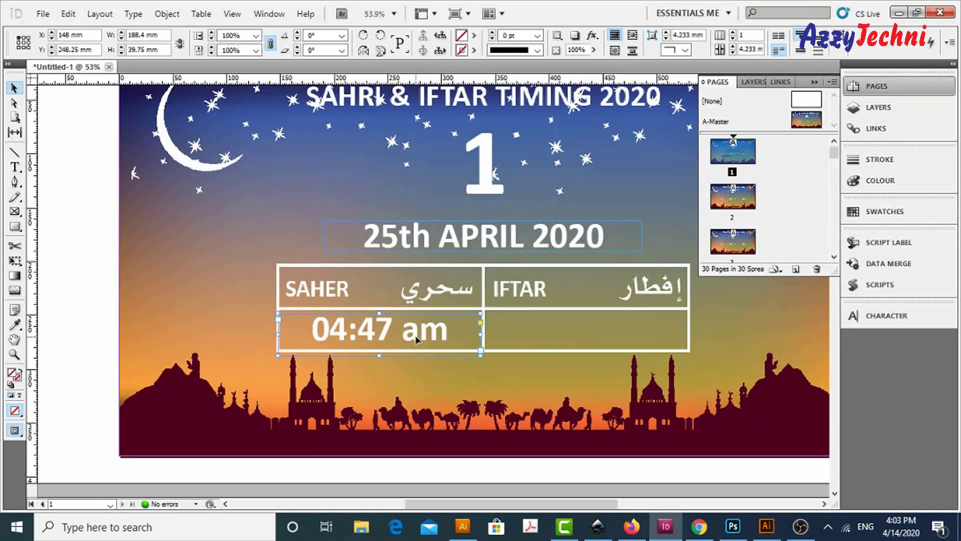
- Duplicate the time into the IFTAR cell and edit it to 07:03 pm
{"action": "mouse_move", "coordinate": [417, 340]}
{"action": "left_mouse_down"}
{"action": "mouse_move", "coordinate": [625, 372]}
{"action": "mouse_move", "coordinate": [616, 368]}
{"action": "left_mouse_up"}
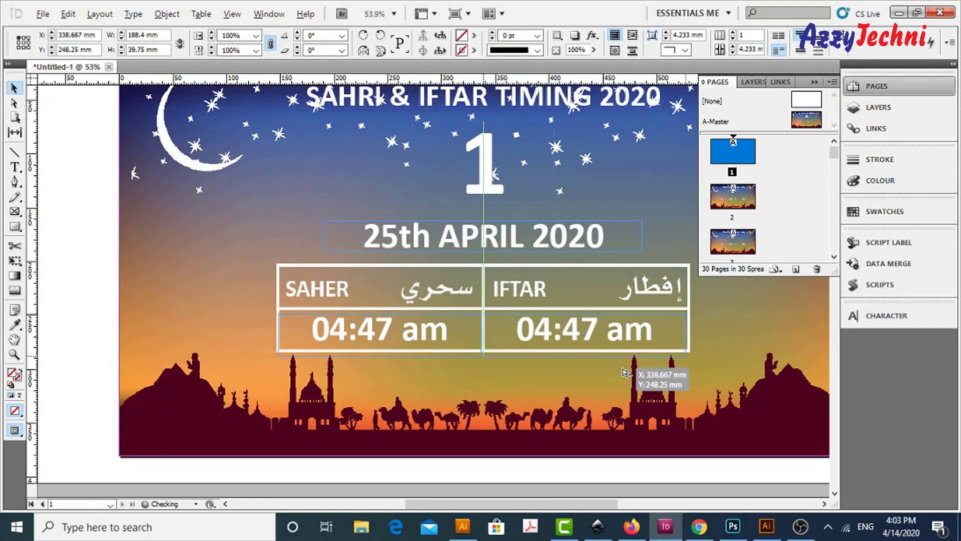
{"action": "double_click", "coordinate": [574, 331]}
{"action": "type", "text": "7"}
{"action": "left_click_drag", "start_coordinate": [562, 331], "coordinate": [600, 330]}
{"action": "type", "text": "03 "}
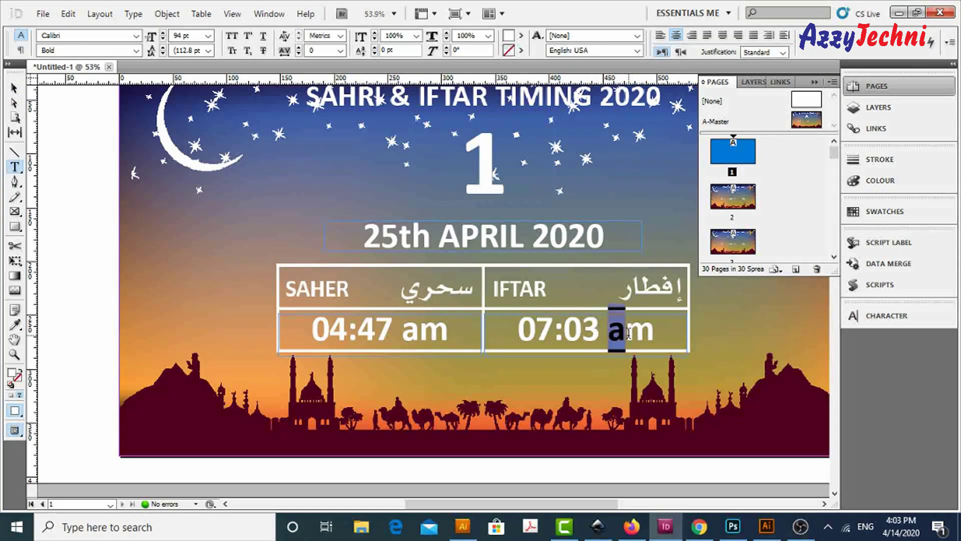
{"action": "type", "text": "p"}
{"action": "key", "text": "Escape"}
{"action": "key", "text": "ctrl+minus"}
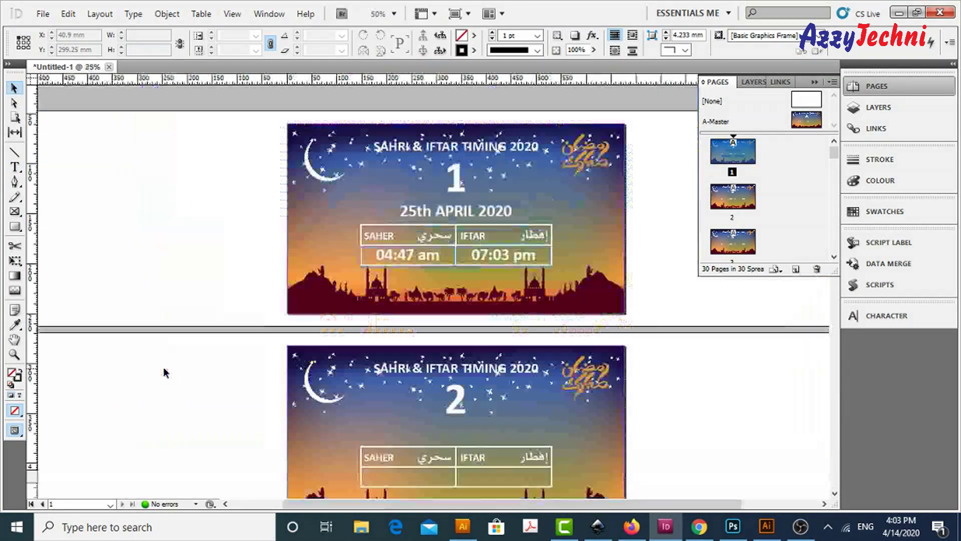
{"action": "left_click_drag", "start_coordinate": [172, 147], "coordinate": [774, 446]}
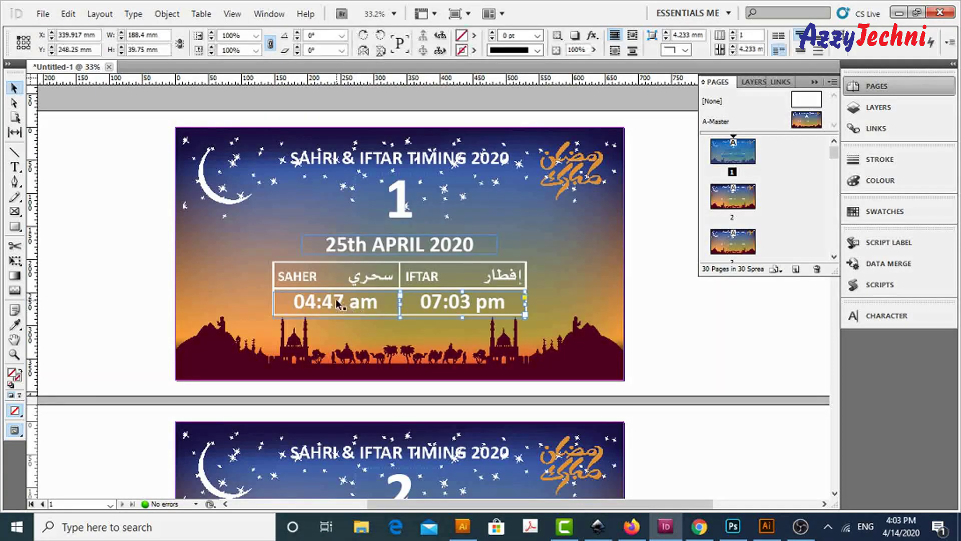
- Paste the date and time boxes in place on pages 2 through 9 via the Edit menu
{"action": "left_click", "coordinate": [599, 247]}
{"action": "scroll", "coordinate": [600, 247], "scroll_direction": "down", "scroll_amount": 5}
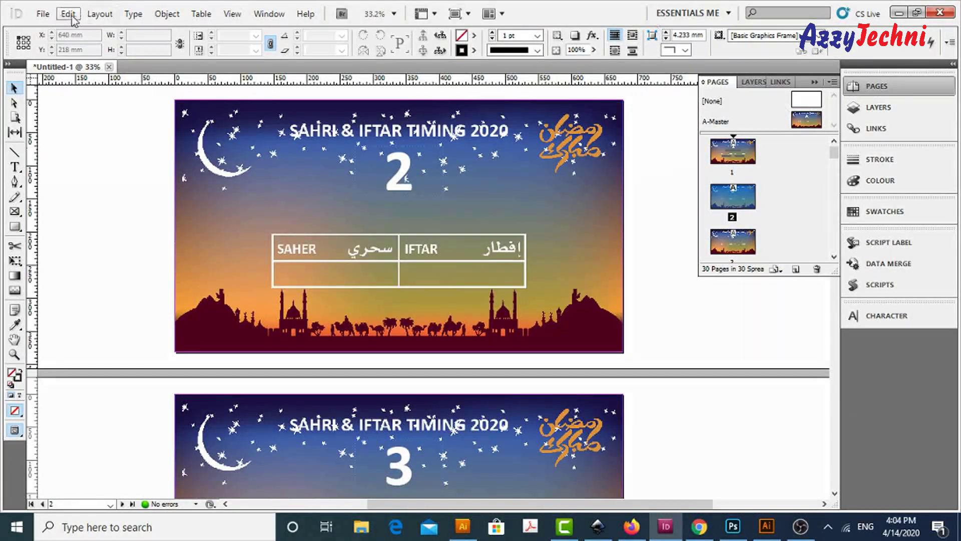
{"action": "left_click", "coordinate": [68, 14]}
{"action": "left_click", "coordinate": [140, 142]}
{"action": "scroll", "coordinate": [140, 142], "scroll_direction": "down", "scroll_amount": 4}
{"action": "left_click", "coordinate": [68, 13]}
{"action": "left_click", "coordinate": [199, 144]}
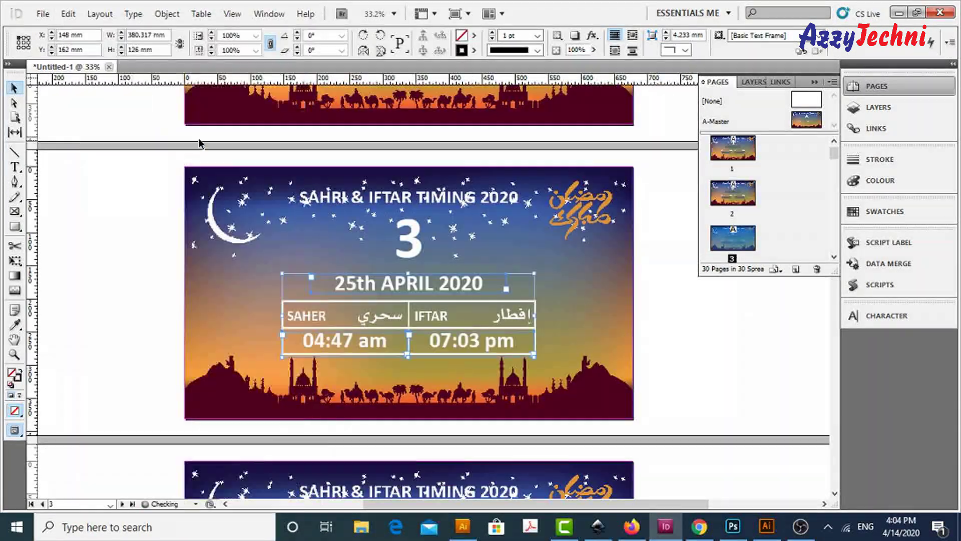
{"action": "scroll", "coordinate": [199, 144], "scroll_direction": "down", "scroll_amount": 4}
{"action": "left_click", "coordinate": [68, 13]}
{"action": "left_click", "coordinate": [199, 141]}
{"action": "left_click_drag", "start_coordinate": [563, 418], "coordinate": [574, 314]}
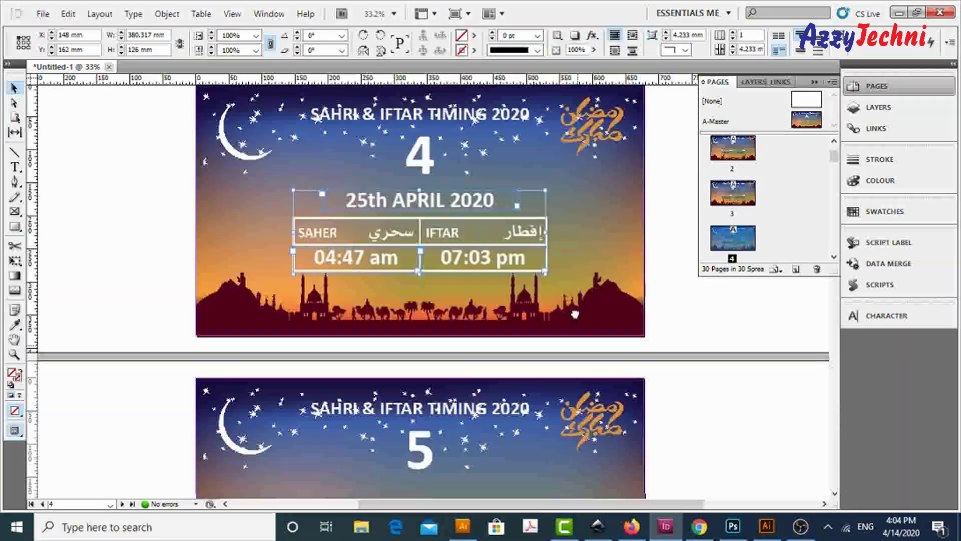
{"action": "scroll", "coordinate": [575, 314], "scroll_direction": "down", "scroll_amount": 4}
{"action": "left_click", "coordinate": [68, 13]}
{"action": "left_click", "coordinate": [170, 142]}
{"action": "scroll", "coordinate": [520, 284], "scroll_direction": "down", "scroll_amount": 4}
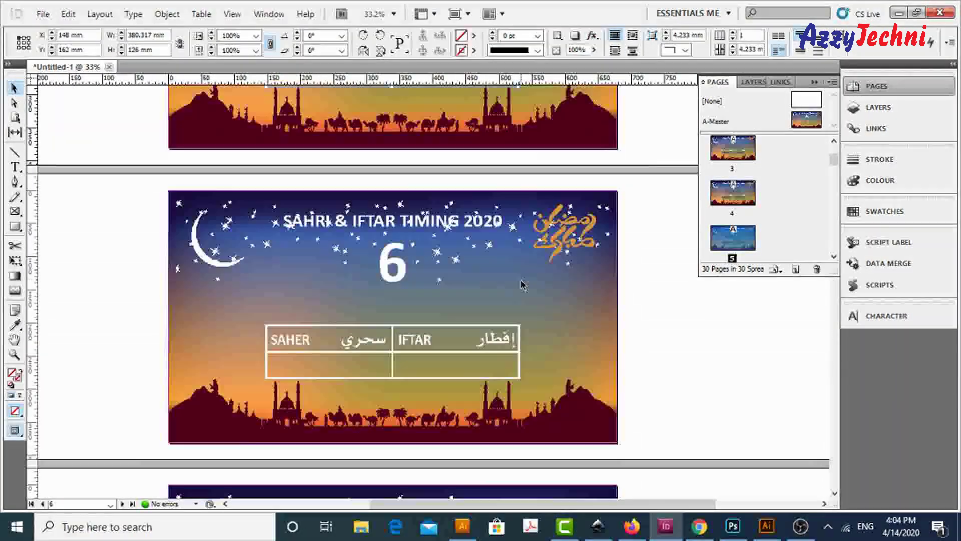
{"action": "left_click", "coordinate": [68, 13]}
{"action": "left_click", "coordinate": [170, 142]}
{"action": "scroll", "coordinate": [170, 142], "scroll_direction": "down", "scroll_amount": 4}
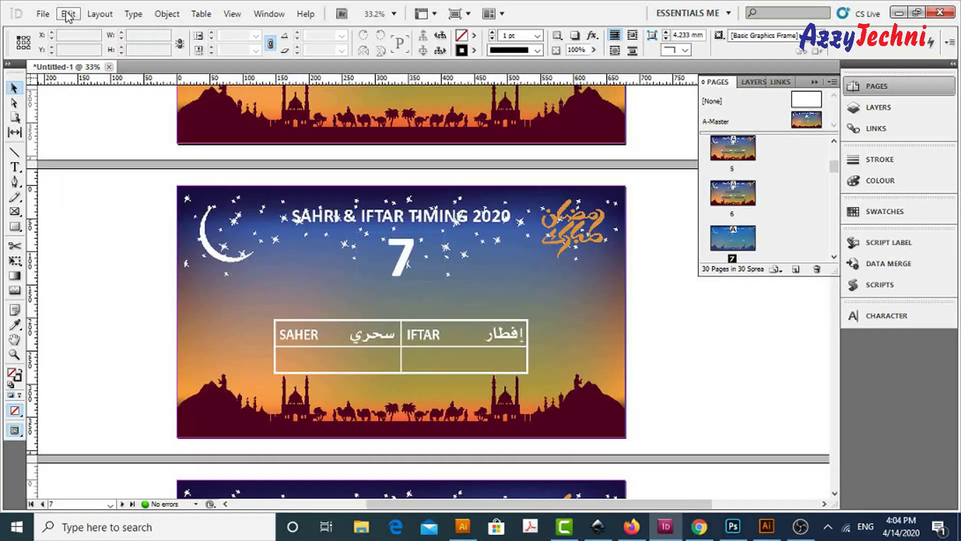
{"action": "left_click", "coordinate": [68, 14]}
{"action": "left_click", "coordinate": [125, 143]}
{"action": "scroll", "coordinate": [200, 200], "scroll_direction": "down", "scroll_amount": 4}
{"action": "left_click", "coordinate": [68, 13]}
{"action": "left_click", "coordinate": [125, 143]}
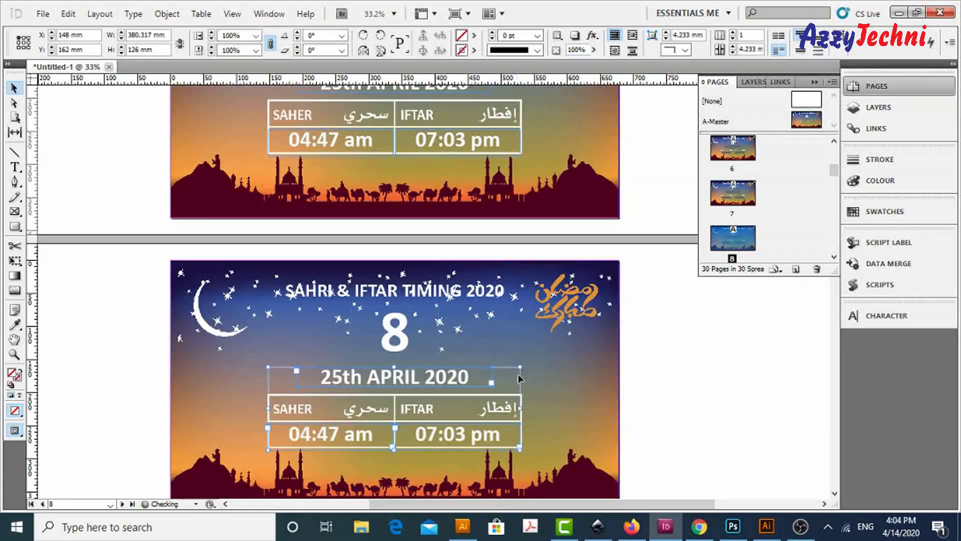
{"action": "scroll", "coordinate": [466, 263], "scroll_direction": "down", "scroll_amount": 4}
{"action": "left_click", "coordinate": [69, 13]}
{"action": "left_click", "coordinate": [138, 142]}
- Paste the date and time boxes in place on pages 10 through 16
{"action": "scroll", "coordinate": [499, 300], "scroll_direction": "down", "scroll_amount": 4}
{"action": "left_click", "coordinate": [68, 14]}
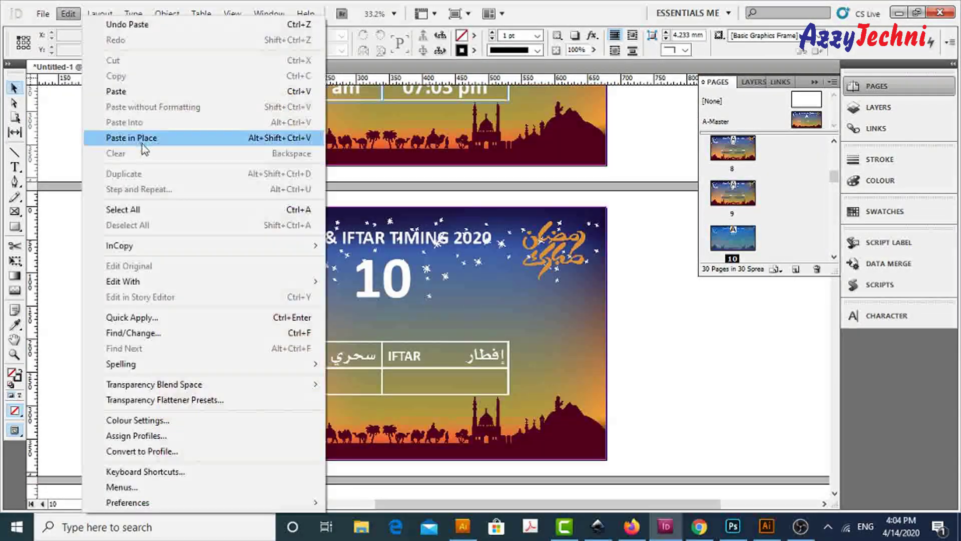
{"action": "left_click", "coordinate": [144, 146]}
{"action": "scroll", "coordinate": [350, 250], "scroll_direction": "down", "scroll_amount": 3}
{"action": "scroll", "coordinate": [351, 250], "scroll_direction": "down", "scroll_amount": 1}
{"action": "left_click", "coordinate": [68, 14]}
{"action": "left_click", "coordinate": [138, 142]}
{"action": "scroll", "coordinate": [545, 219], "scroll_direction": "down", "scroll_amount": 4}
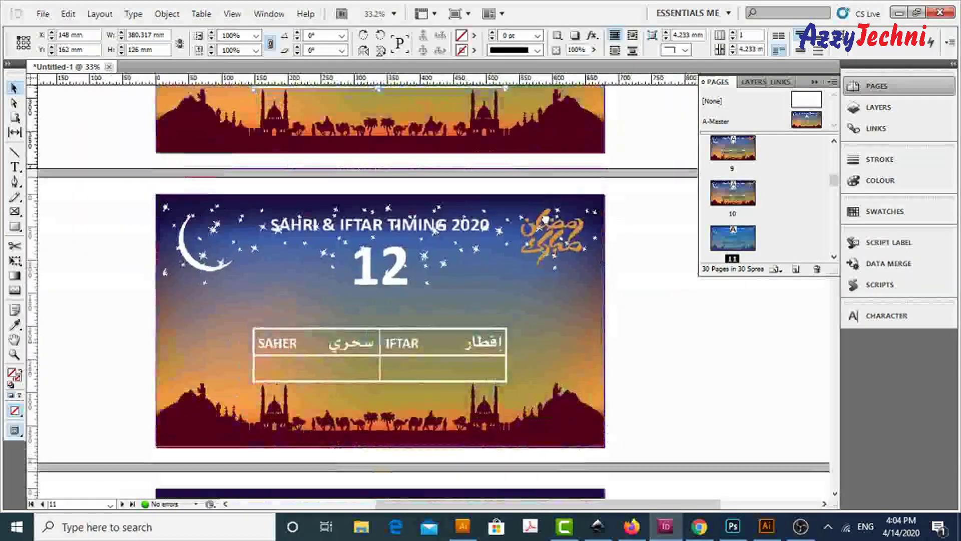
{"action": "left_click", "coordinate": [68, 14]}
{"action": "left_click", "coordinate": [138, 143]}
{"action": "scroll", "coordinate": [541, 351], "scroll_direction": "down", "scroll_amount": 4}
{"action": "left_click", "coordinate": [69, 14]}
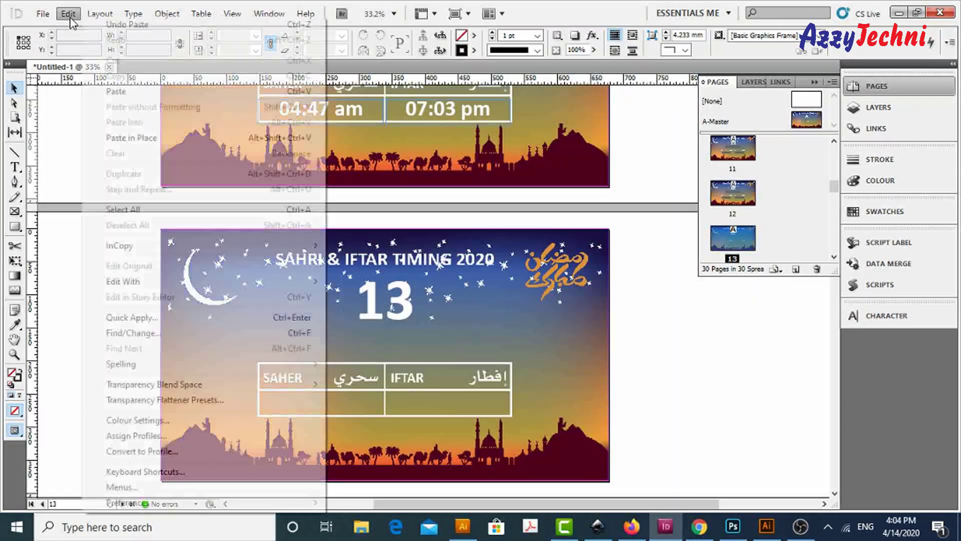
{"action": "left_click", "coordinate": [131, 137]}
{"action": "scroll", "coordinate": [350, 250], "scroll_direction": "down", "scroll_amount": 4}
{"action": "left_click", "coordinate": [68, 13]}
{"action": "left_click", "coordinate": [131, 137]}
{"action": "scroll", "coordinate": [349, 224], "scroll_direction": "down", "scroll_amount": 4}
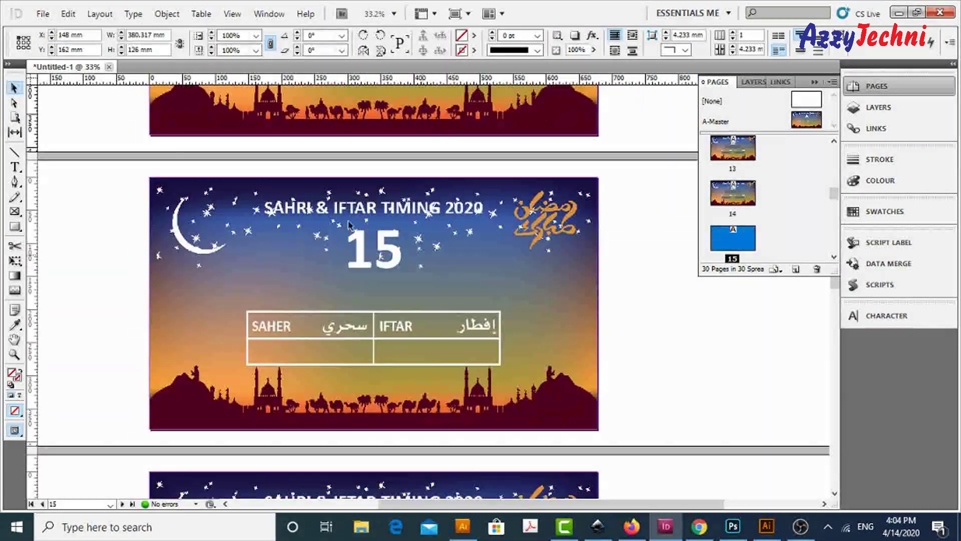
{"action": "left_click", "coordinate": [68, 14]}
{"action": "left_click", "coordinate": [131, 137]}
{"action": "scroll", "coordinate": [350, 250], "scroll_direction": "down", "scroll_amount": 3}
{"action": "scroll", "coordinate": [350, 250], "scroll_direction": "down", "scroll_amount": 1}
{"action": "left_click", "coordinate": [69, 13]}
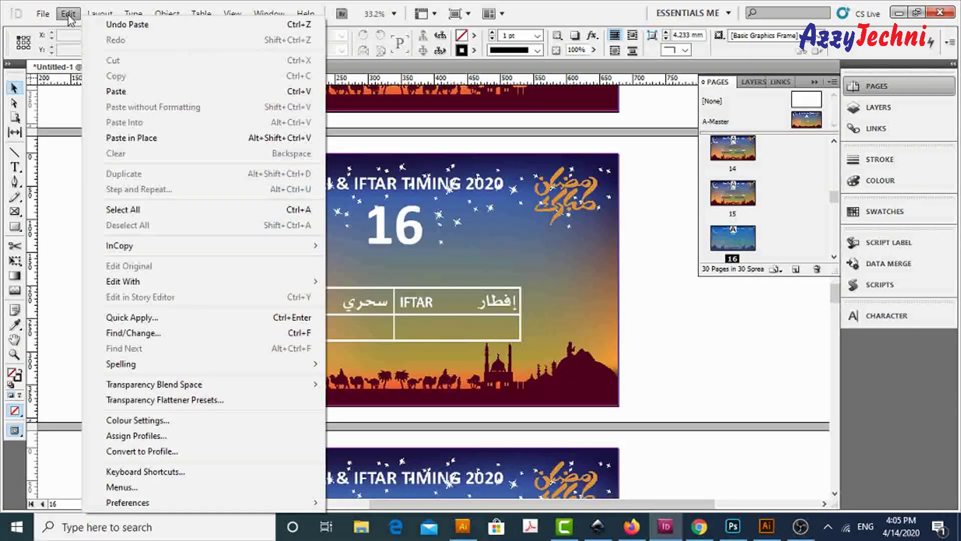
{"action": "left_click", "coordinate": [131, 137]}
{"action": "scroll", "coordinate": [526, 328], "scroll_direction": "down", "scroll_amount": 4}
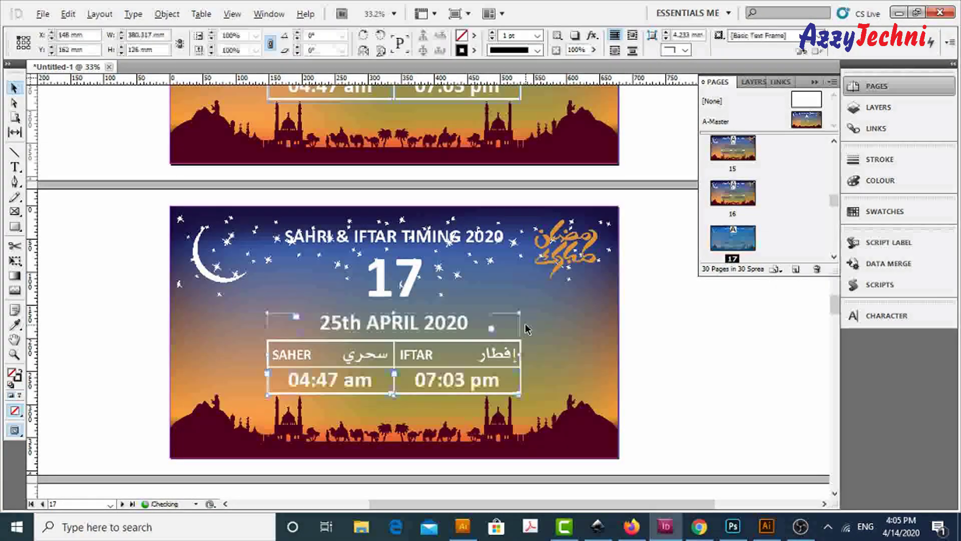
{"action": "scroll", "coordinate": [526, 328], "scroll_direction": "down", "scroll_amount": 4}
- Paste the date and time boxes in place on pages 18 through 30 with Ctrl+Alt+Shift+V
{"action": "key", "text": "ctrl+alt+shift+v"}
{"action": "scroll", "coordinate": [546, 339], "scroll_direction": "down", "scroll_amount": 5}
{"action": "key", "text": "ctrl+alt+shift+v"}
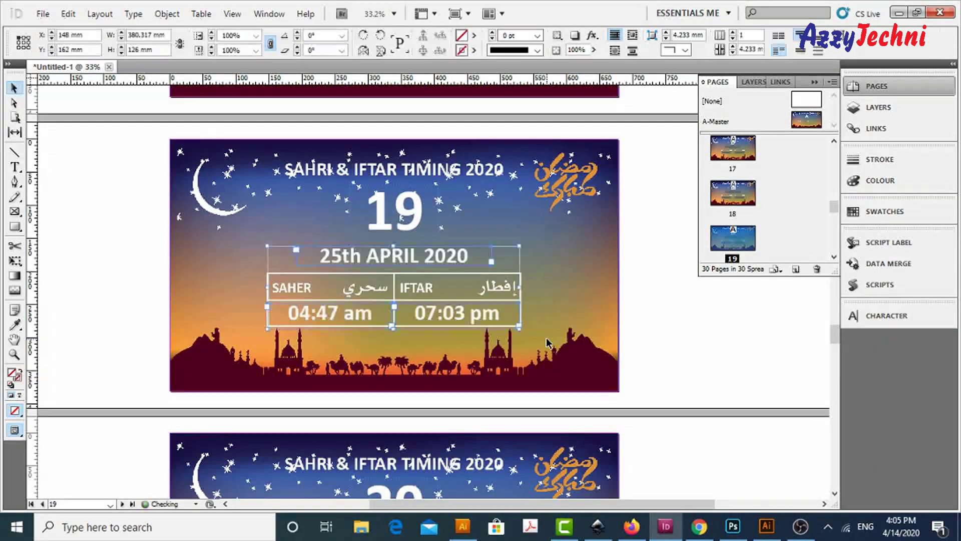
{"action": "scroll", "coordinate": [546, 339], "scroll_direction": "down", "scroll_amount": 3}
{"action": "key", "text": "ctrl+alt+shift+v"}
{"action": "scroll", "coordinate": [521, 352], "scroll_direction": "down", "scroll_amount": 4}
{"action": "scroll", "coordinate": [540, 341], "scroll_direction": "down", "scroll_amount": 1}
{"action": "key", "text": "ctrl+alt+shift+v"}
{"action": "scroll", "coordinate": [546, 336], "scroll_direction": "down", "scroll_amount": 5}
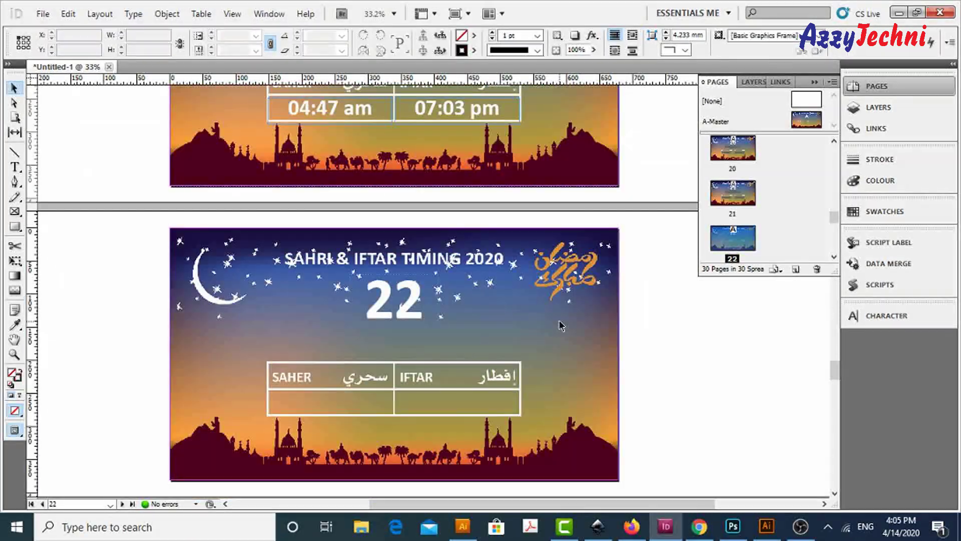
{"action": "key", "text": "ctrl+alt+shift+v"}
{"action": "scroll", "coordinate": [565, 320], "scroll_direction": "down", "scroll_amount": 5}
{"action": "key", "text": "ctrl+alt+shift+v"}
{"action": "scroll", "coordinate": [561, 334], "scroll_direction": "down", "scroll_amount": 5}
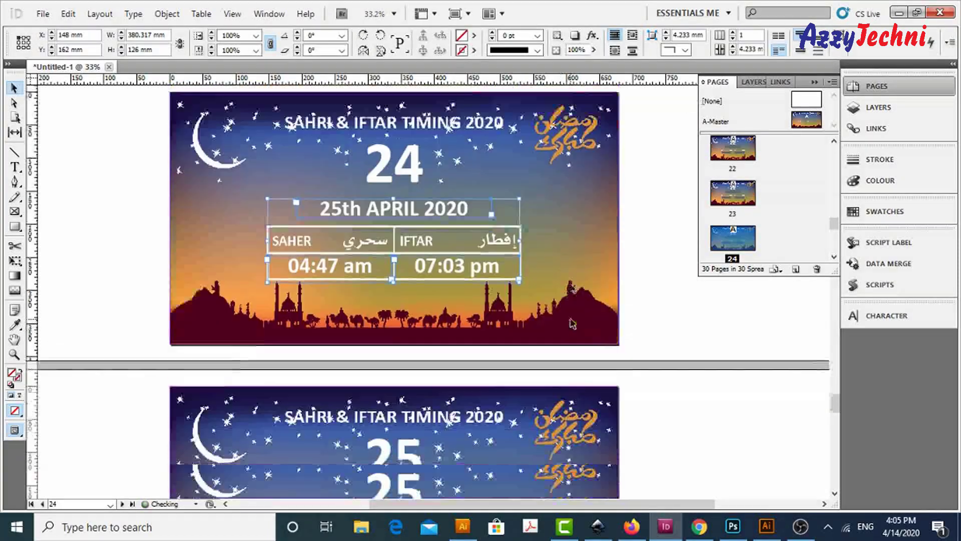
{"action": "scroll", "coordinate": [559, 350], "scroll_direction": "down", "scroll_amount": 1}
{"action": "scroll", "coordinate": [555, 376], "scroll_direction": "down", "scroll_amount": 6}
{"action": "scroll", "coordinate": [550, 396], "scroll_direction": "down", "scroll_amount": 3}
{"action": "scroll", "coordinate": [549, 407], "scroll_direction": "down", "scroll_amount": 10}
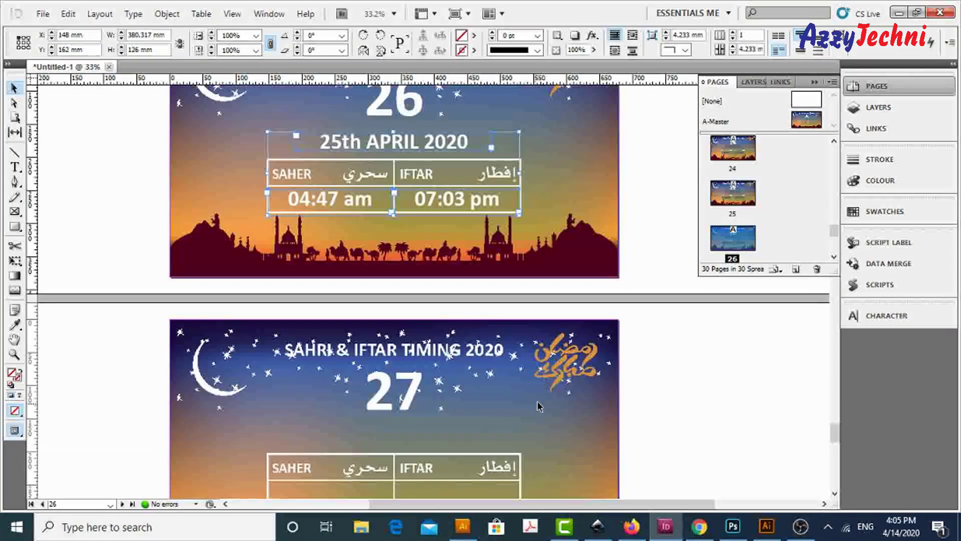
{"action": "scroll", "coordinate": [542, 399], "scroll_direction": "down", "scroll_amount": 4}
{"action": "scroll", "coordinate": [550, 381], "scroll_direction": "down", "scroll_amount": 8}
{"action": "scroll", "coordinate": [553, 367], "scroll_direction": "down", "scroll_amount": 10}
{"action": "key", "text": "ctrl+alt+shift+v"}
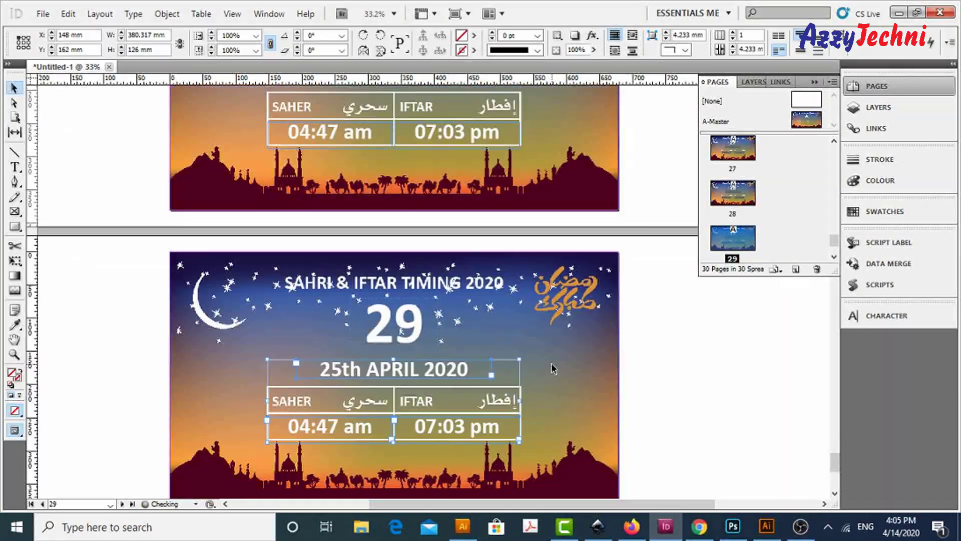
{"action": "scroll", "coordinate": [556, 367], "scroll_direction": "down", "scroll_amount": 10}
{"action": "key", "text": "ctrl+alt+shift+v"}
{"action": "scroll", "coordinate": [564, 354], "scroll_direction": "up", "scroll_amount": 10}
- Change the day in page 2's date to 26th
{"action": "scroll", "coordinate": [817, 197], "scroll_direction": "up", "scroll_amount": 10}
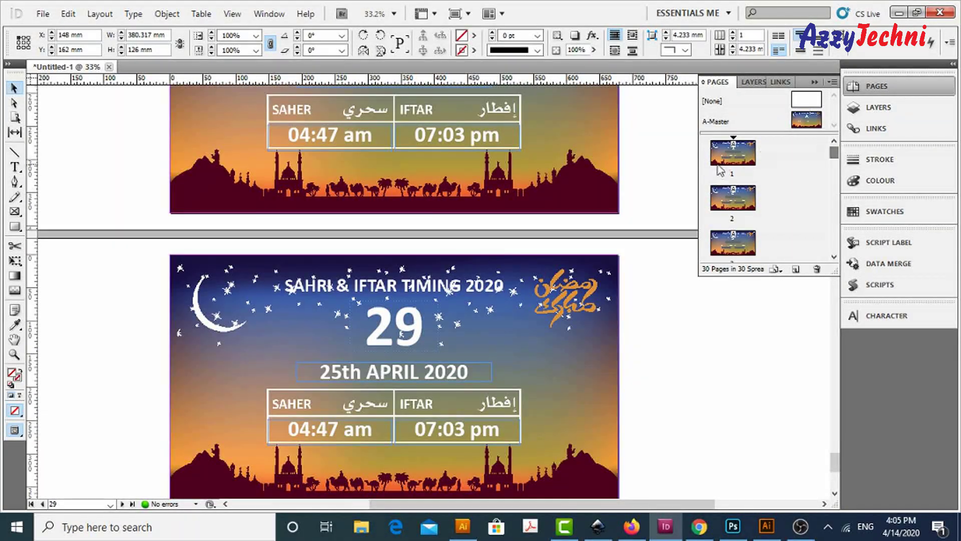
{"action": "double_click", "coordinate": [733, 152]}
{"action": "scroll", "coordinate": [668, 287], "scroll_direction": "down", "scroll_amount": 5}
{"action": "scroll", "coordinate": [667, 287], "scroll_direction": "down", "scroll_amount": 2}
{"action": "key", "text": "t"}
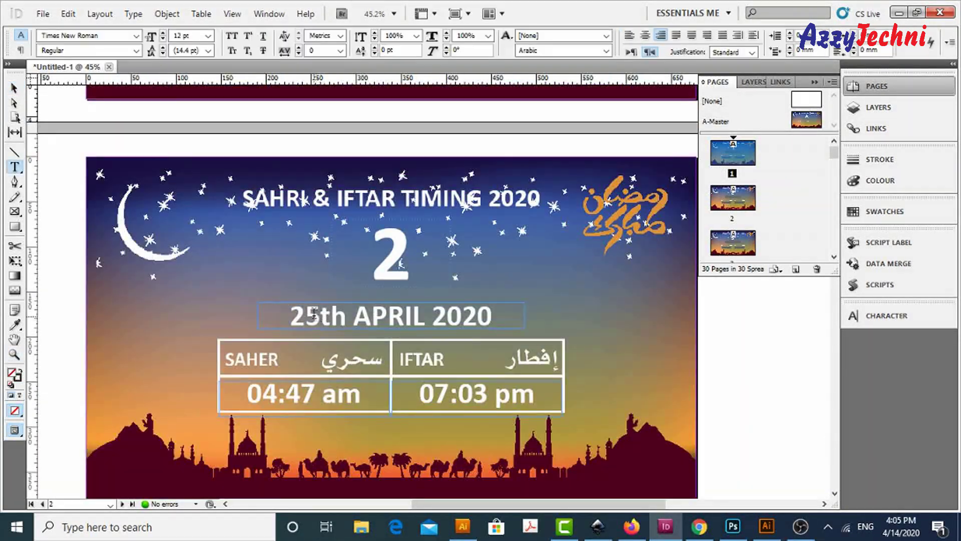
{"action": "double_click", "coordinate": [311, 315]}
{"action": "type", "text": "26th"}
- Edit page 3's date and sahri minute digits, entering 4 and 5
{"action": "scroll", "coordinate": [486, 264], "scroll_direction": "up", "scroll_amount": 7}
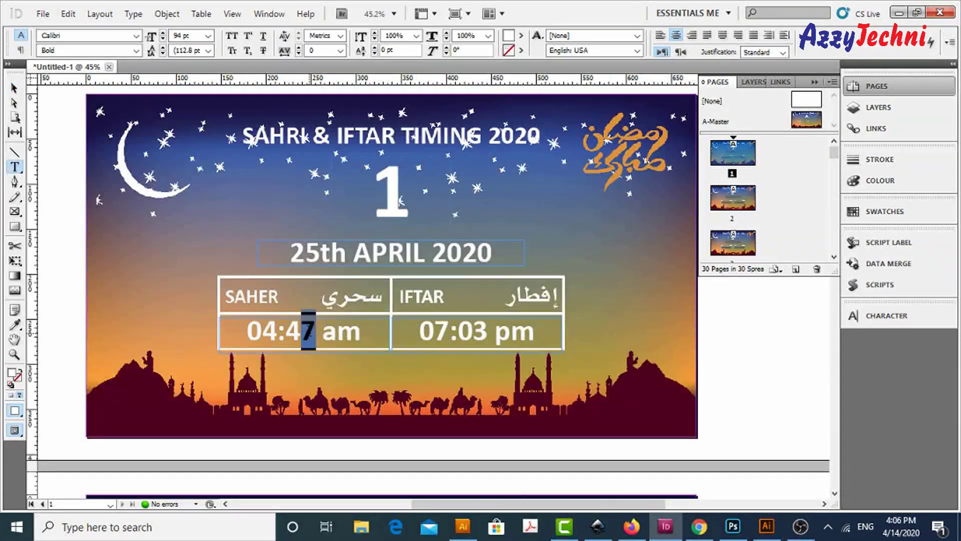
{"action": "scroll", "coordinate": [391, 270], "scroll_direction": "down", "scroll_amount": 10}
{"action": "scroll", "coordinate": [390, 270], "scroll_direction": "down", "scroll_amount": 4}
{"action": "left_click_drag", "start_coordinate": [305, 244], "coordinate": [319, 244]}
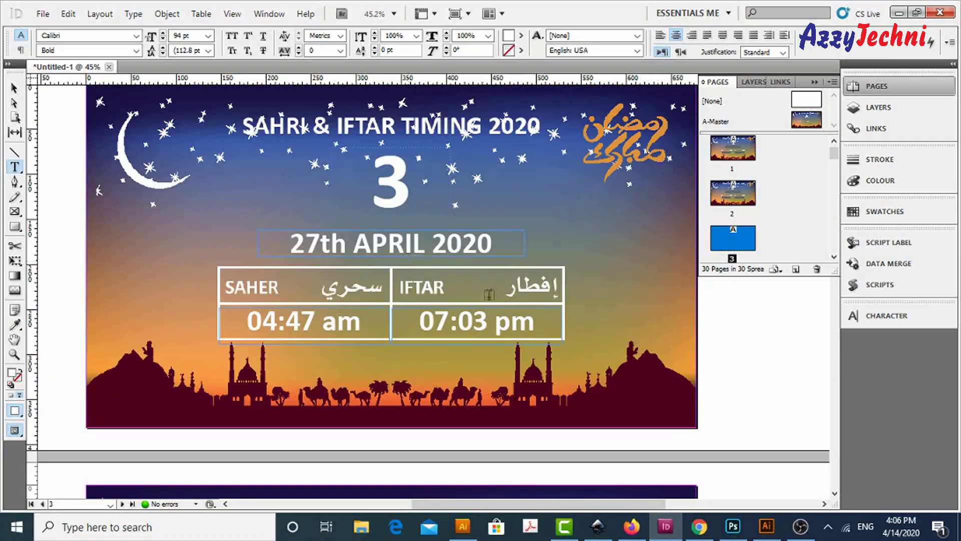
{"action": "left_click_drag", "start_coordinate": [302, 320], "coordinate": [317, 319]}
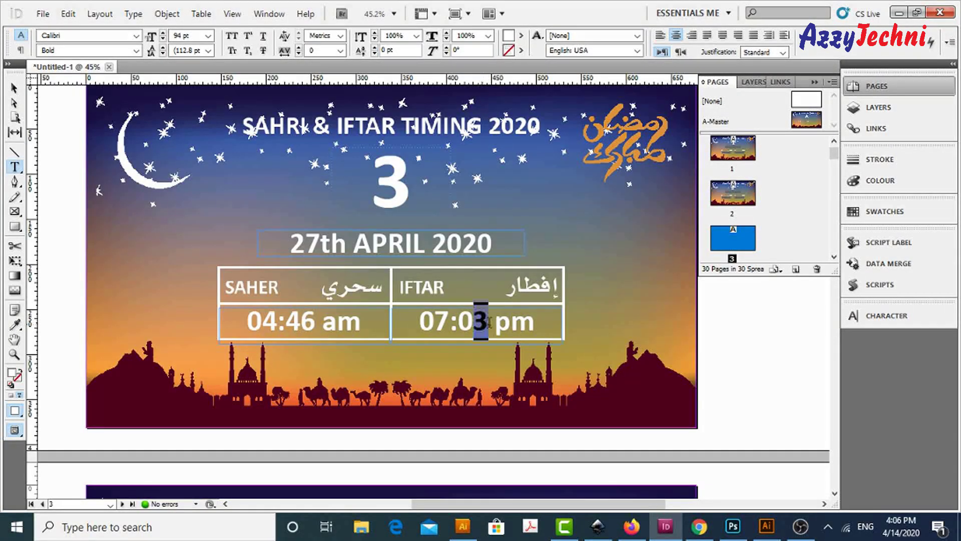
{"action": "type", "text": "4"}
{"action": "scroll", "coordinate": [490, 321], "scroll_direction": "down", "scroll_amount": 2}
{"action": "scroll", "coordinate": [358, 273], "scroll_direction": "down", "scroll_amount": 6}
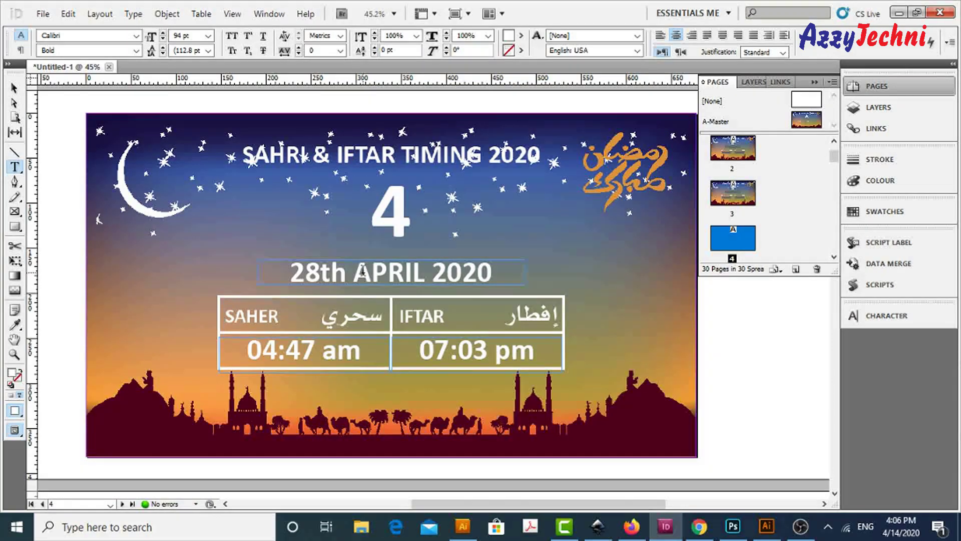
{"action": "type", "text": "5"}
- Change the selected time digits on the next page to 30
{"action": "scroll", "coordinate": [306, 352], "scroll_direction": "down", "scroll_amount": 5}
{"action": "scroll", "coordinate": [350, 300], "scroll_direction": "down", "scroll_amount": 7}
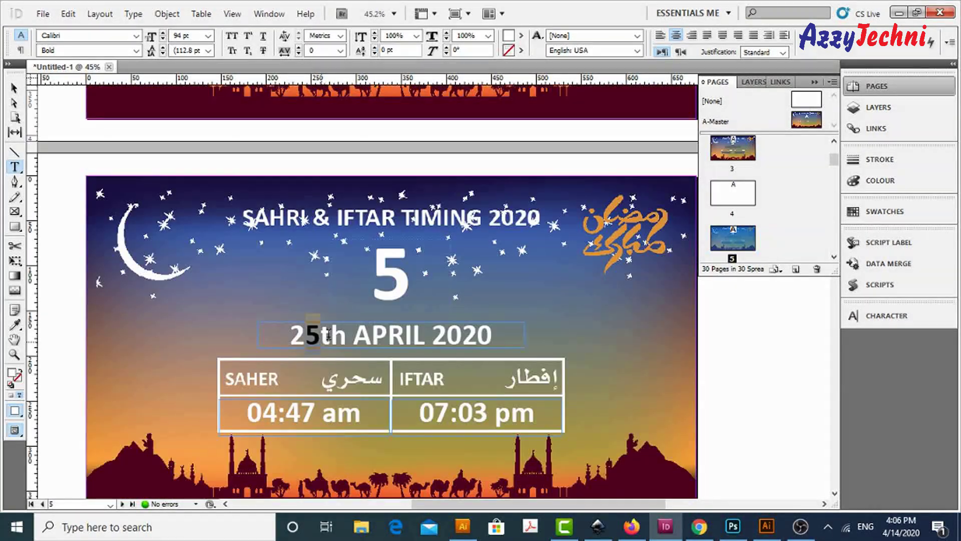
{"action": "scroll", "coordinate": [418, 320], "scroll_direction": "up", "scroll_amount": 8}
{"action": "scroll", "coordinate": [418, 320], "scroll_direction": "down", "scroll_amount": 4}
{"action": "scroll", "coordinate": [418, 321], "scroll_direction": "down", "scroll_amount": 1}
{"action": "scroll", "coordinate": [418, 320], "scroll_direction": "down", "scroll_amount": 6}
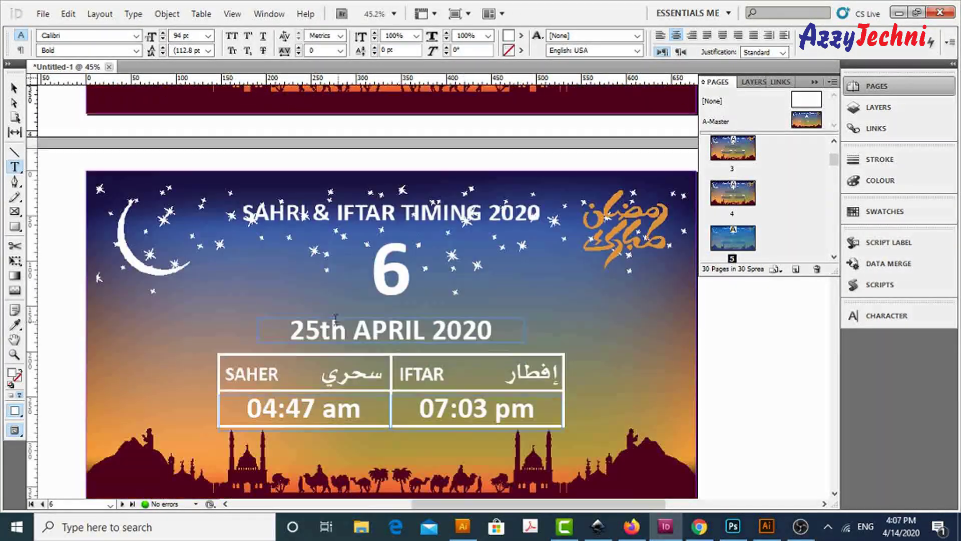
{"action": "left_click_drag", "start_coordinate": [321, 331], "coordinate": [289, 324]}
{"action": "type", "text": "30"}
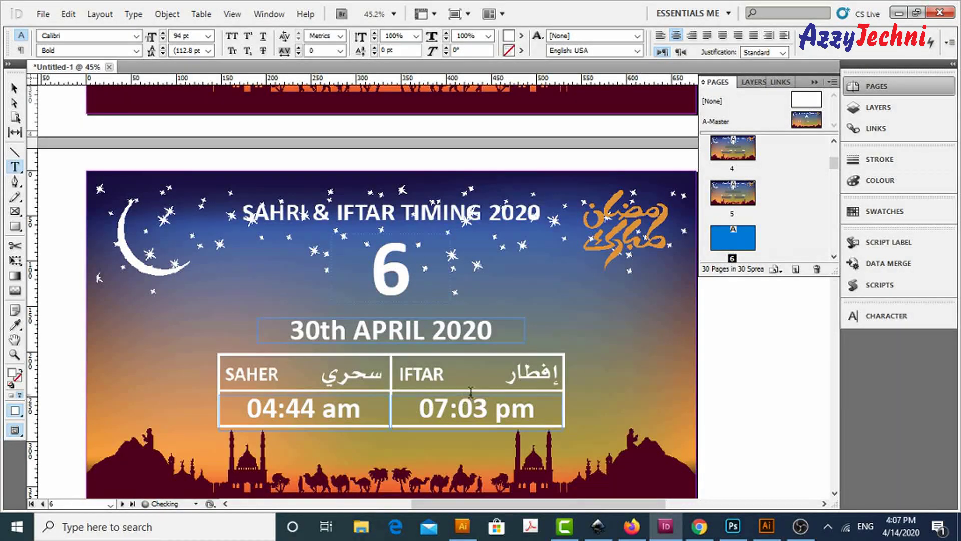
- Set page 6's iftar minute digit to 3 and change page 7's date to 1st MAY
{"action": "left_click_drag", "start_coordinate": [471, 392], "coordinate": [488, 396]}
{"action": "scroll", "coordinate": [525, 344], "scroll_direction": "down", "scroll_amount": 10}
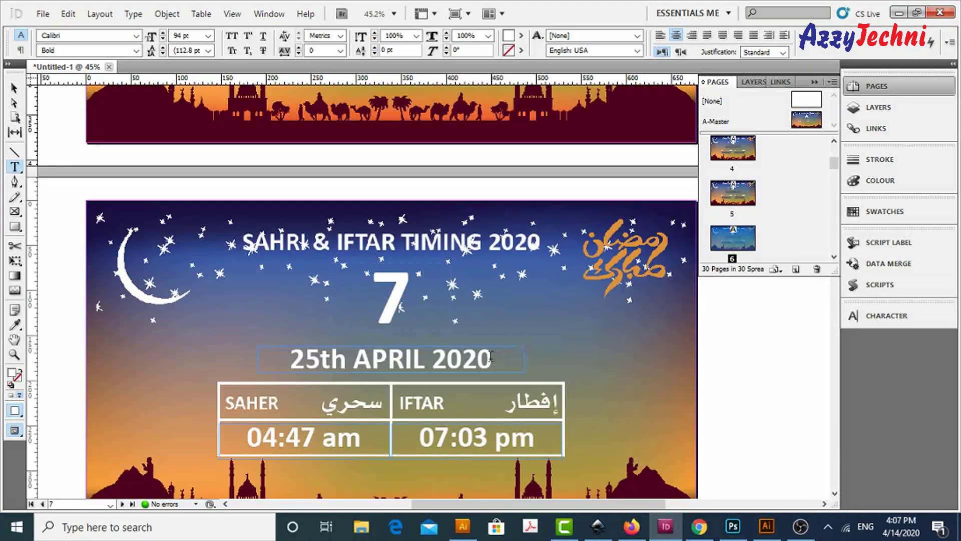
{"action": "scroll", "coordinate": [528, 373], "scroll_direction": "down", "scroll_amount": 1}
{"action": "left_click_drag", "start_coordinate": [344, 403], "coordinate": [360, 404]}
{"action": "type", "text": "3"}
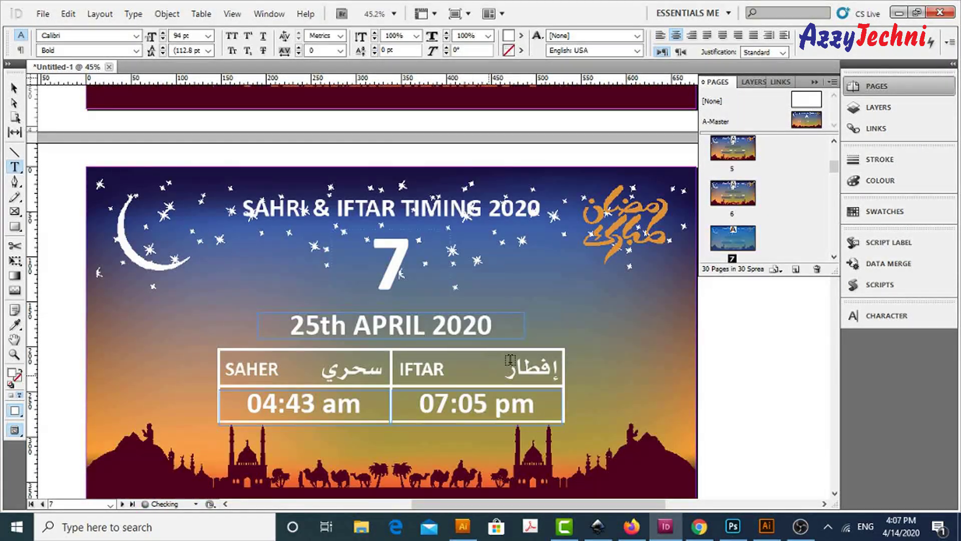
{"action": "left_click_drag", "start_coordinate": [301, 329], "coordinate": [290, 329]}
{"action": "type", "text": "1st "}
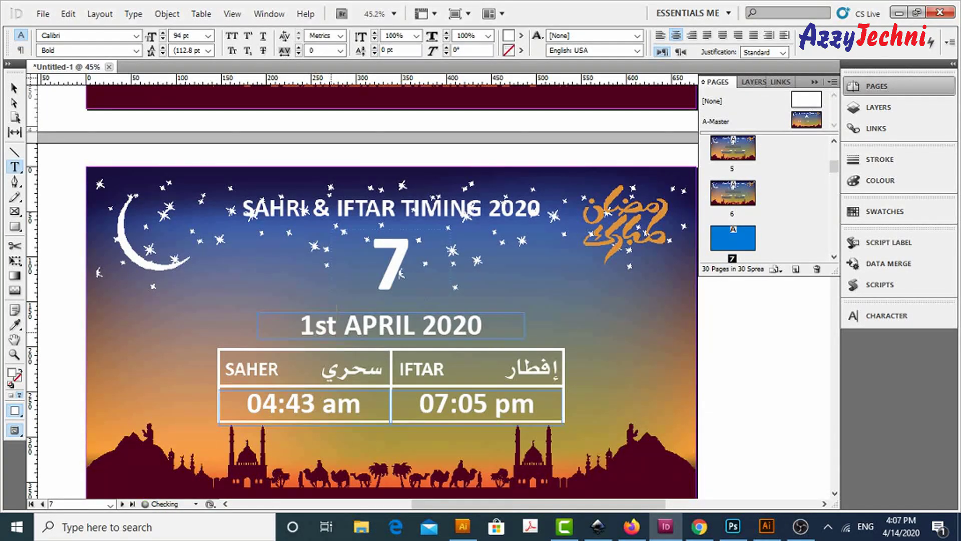
{"action": "type", "text": "MAY"}
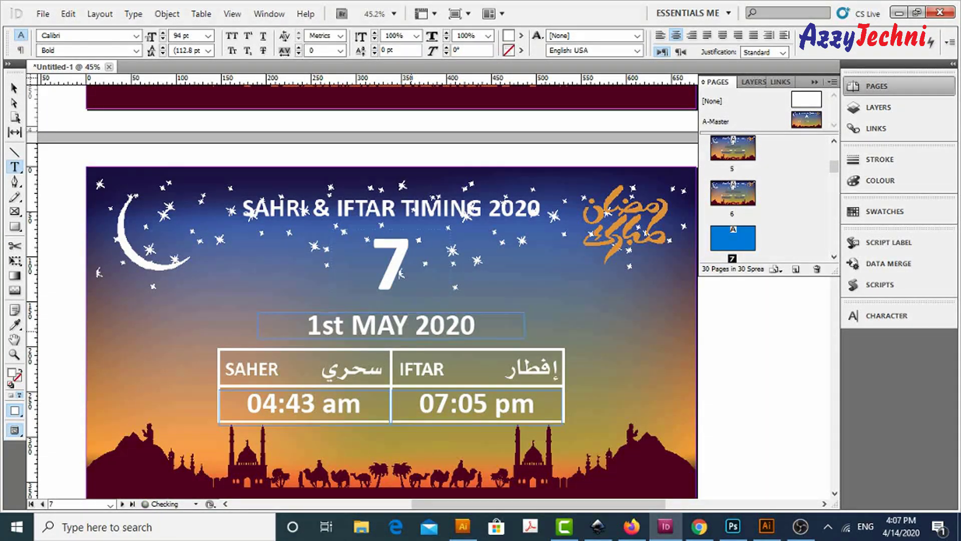
- Replace page 8's old 25th APRIL 2020 date box with the pasted 1st MAY 2020 box
{"action": "key", "text": "Escape"}
{"action": "scroll", "coordinate": [532, 292], "scroll_direction": "down", "scroll_amount": 5}
{"action": "scroll", "coordinate": [531, 282], "scroll_direction": "down", "scroll_amount": 5}
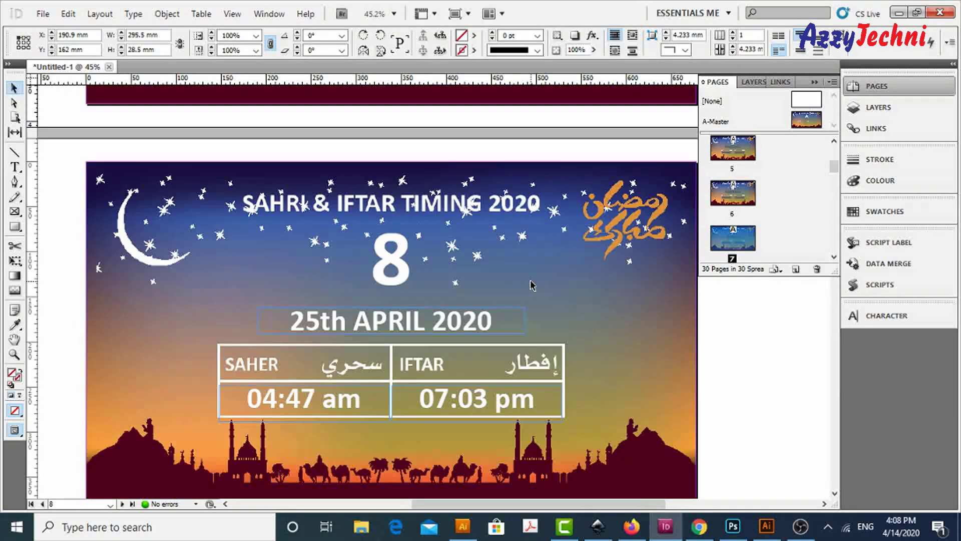
{"action": "key", "text": "Delete"}
{"action": "scroll", "coordinate": [441, 175], "scroll_direction": "up", "scroll_amount": 5}
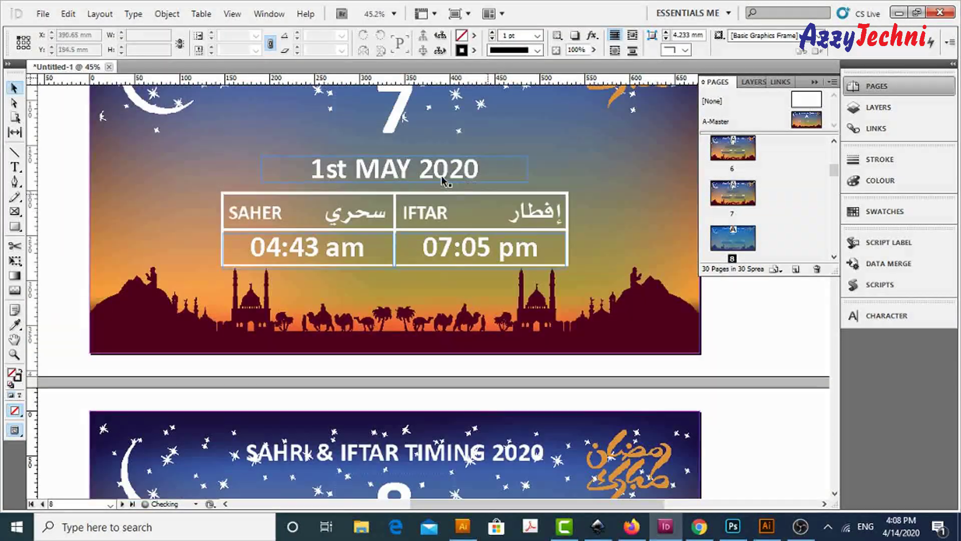
{"action": "left_click", "coordinate": [440, 173]}
{"action": "scroll", "coordinate": [492, 233], "scroll_direction": "down", "scroll_amount": 5}
{"action": "key", "text": "ctrl+alt+shift+v"}
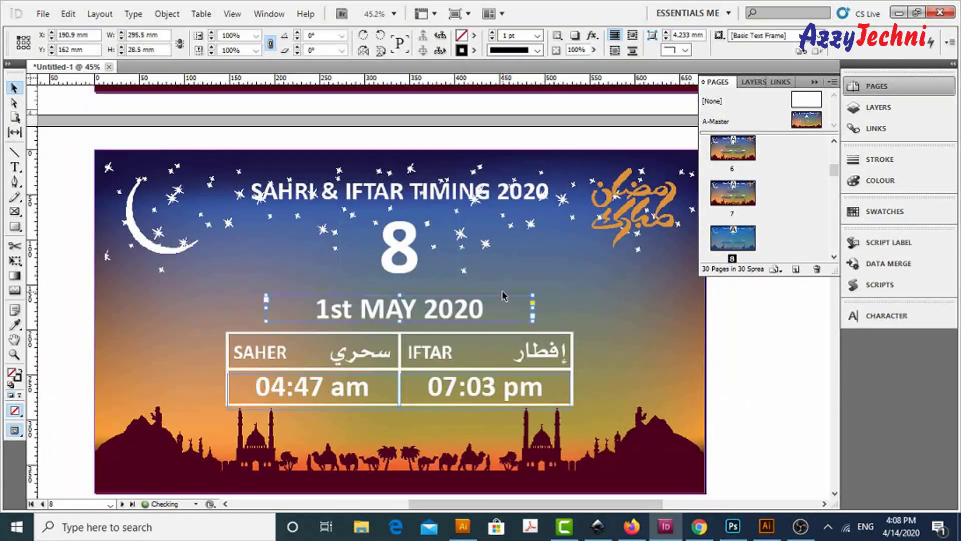
- Change the day in page 8's date to 2nd
{"action": "scroll", "coordinate": [521, 295], "scroll_direction": "down", "scroll_amount": 1}
{"action": "double_click", "coordinate": [340, 274]}
{"action": "left_click_drag", "start_coordinate": [353, 271], "coordinate": [311, 264]}
{"action": "type", "text": "2nd"}
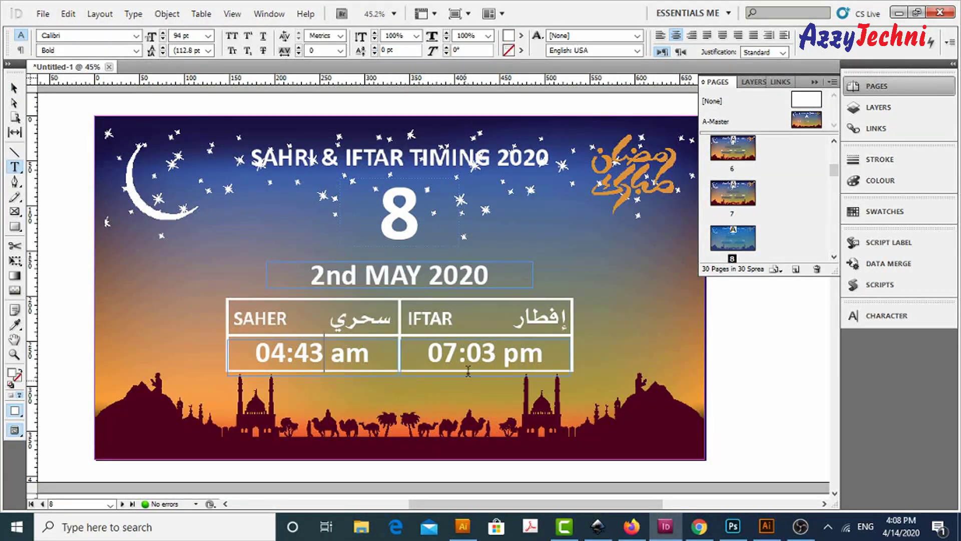
{"action": "key", "text": "Escape"}
- Replace page 9's old date box with the pasted date line and edit its text
{"action": "scroll", "coordinate": [441, 250], "scroll_direction": "down", "scroll_amount": 5}
{"action": "left_click", "coordinate": [422, 274]}
{"action": "key", "text": "Delete"}
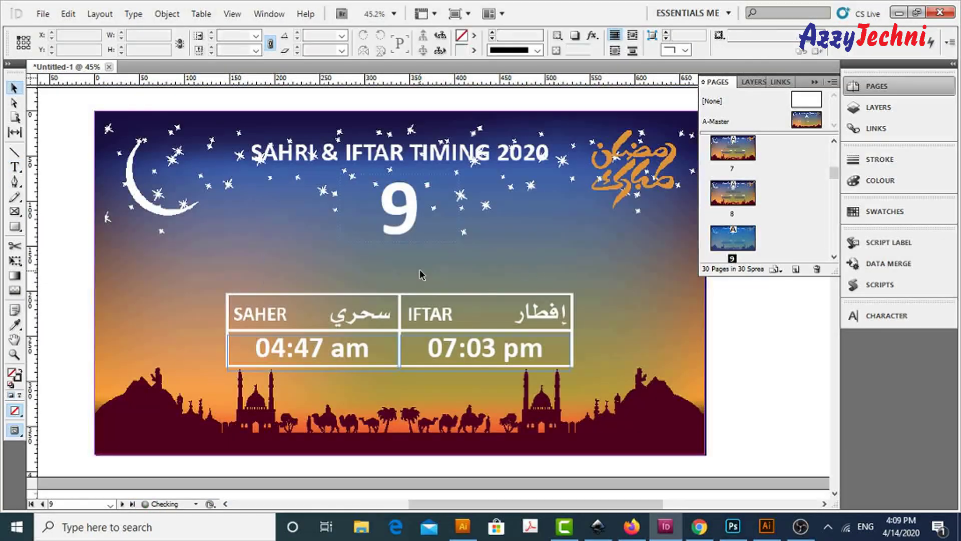
{"action": "left_click", "coordinate": [213, 108]}
{"action": "key", "text": "ctrl+alt+shift+v"}
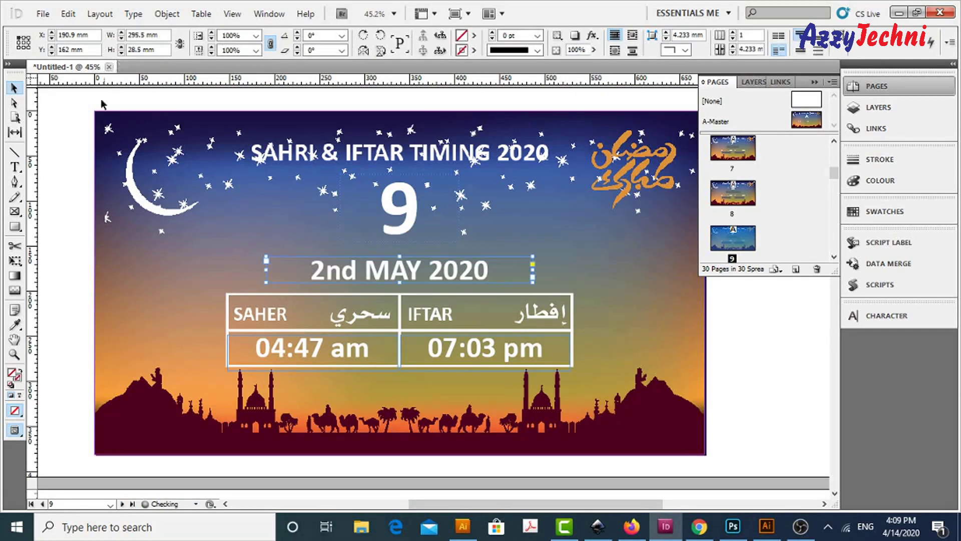
{"action": "double_click", "coordinate": [326, 277]}
{"action": "type", "text": "3"}
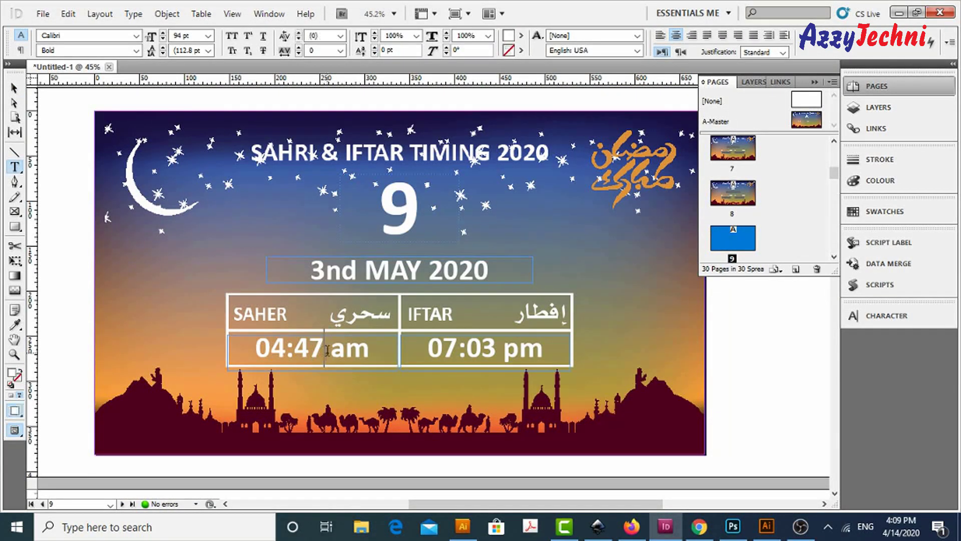
{"action": "left_click", "coordinate": [14, 88]}
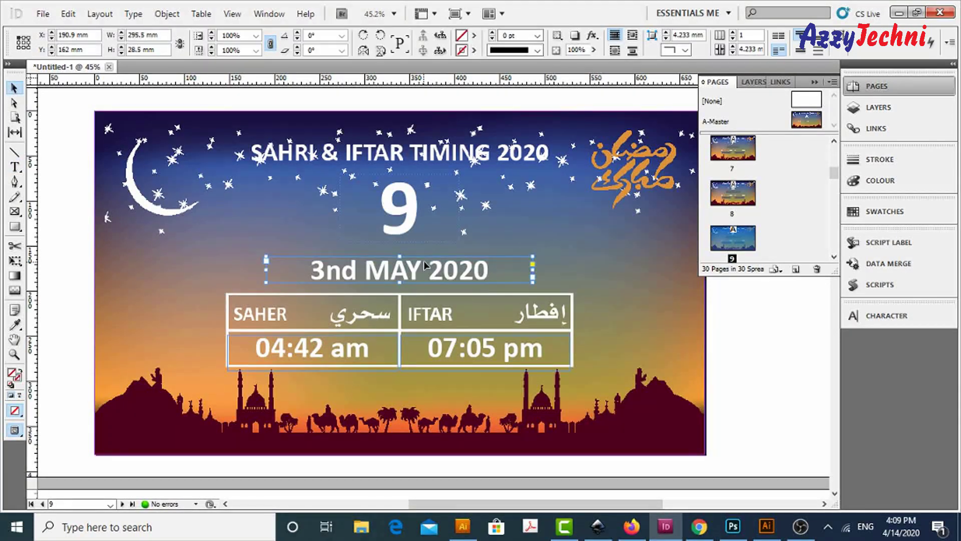
{"action": "key", "text": "ctrl+minus"}
{"action": "scroll", "coordinate": [424, 261], "scroll_direction": "down", "scroll_amount": 5}
- Deselect the date frame and scroll down until page 30 (04:47 am, 07:03 pm) is in view
{"action": "left_click", "coordinate": [525, 295]}
{"action": "scroll", "coordinate": [525, 295], "scroll_direction": "down", "scroll_amount": 3}
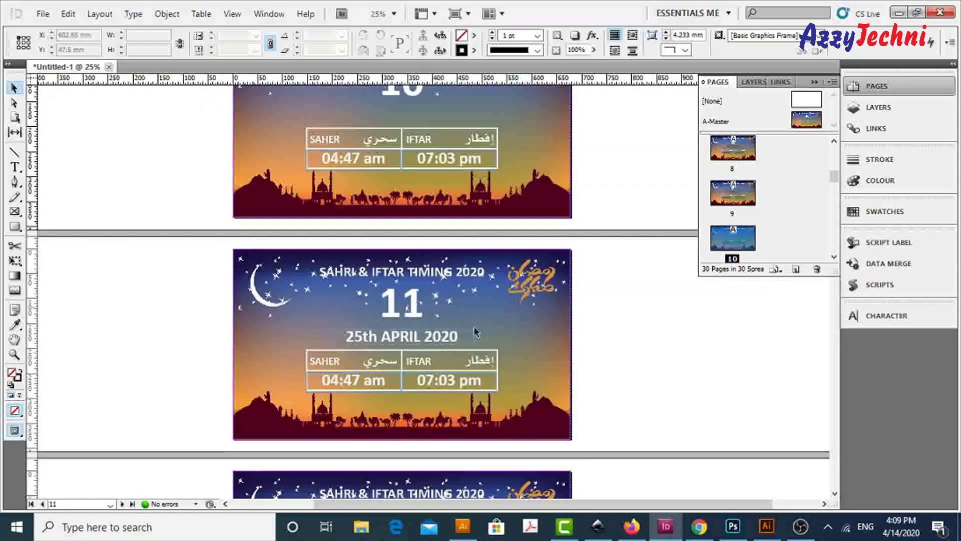
{"action": "scroll", "coordinate": [551, 306], "scroll_direction": "down", "scroll_amount": 1}
{"action": "scroll", "coordinate": [578, 322], "scroll_direction": "down", "scroll_amount": 2}
{"action": "scroll", "coordinate": [578, 322], "scroll_direction": "down", "scroll_amount": 3}
{"action": "scroll", "coordinate": [570, 320], "scroll_direction": "down", "scroll_amount": 3}
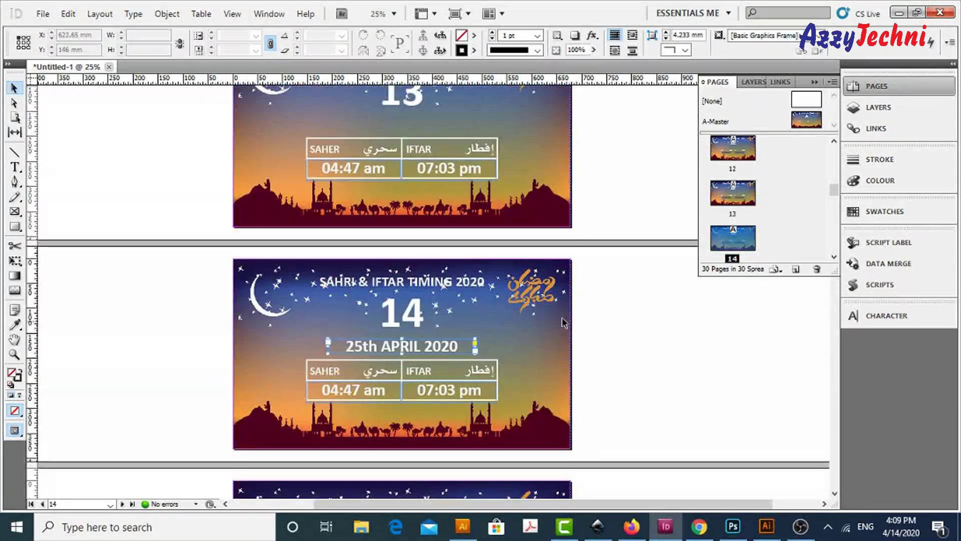
{"action": "scroll", "coordinate": [501, 350], "scroll_direction": "down", "scroll_amount": 2}
{"action": "scroll", "coordinate": [449, 393], "scroll_direction": "down", "scroll_amount": 3}
{"action": "scroll", "coordinate": [440, 442], "scroll_direction": "down", "scroll_amount": 5}
{"action": "scroll", "coordinate": [533, 288], "scroll_direction": "down", "scroll_amount": 4}
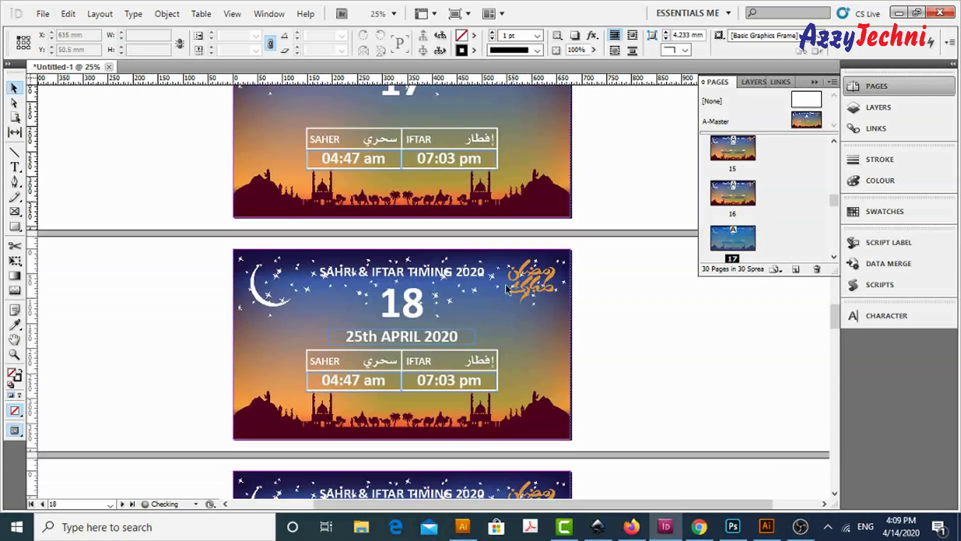
{"action": "scroll", "coordinate": [508, 290], "scroll_direction": "down", "scroll_amount": 5}
{"action": "scroll", "coordinate": [546, 290], "scroll_direction": "down", "scroll_amount": 3}
{"action": "scroll", "coordinate": [563, 301], "scroll_direction": "down", "scroll_amount": 5}
{"action": "scroll", "coordinate": [562, 300], "scroll_direction": "down", "scroll_amount": 5}
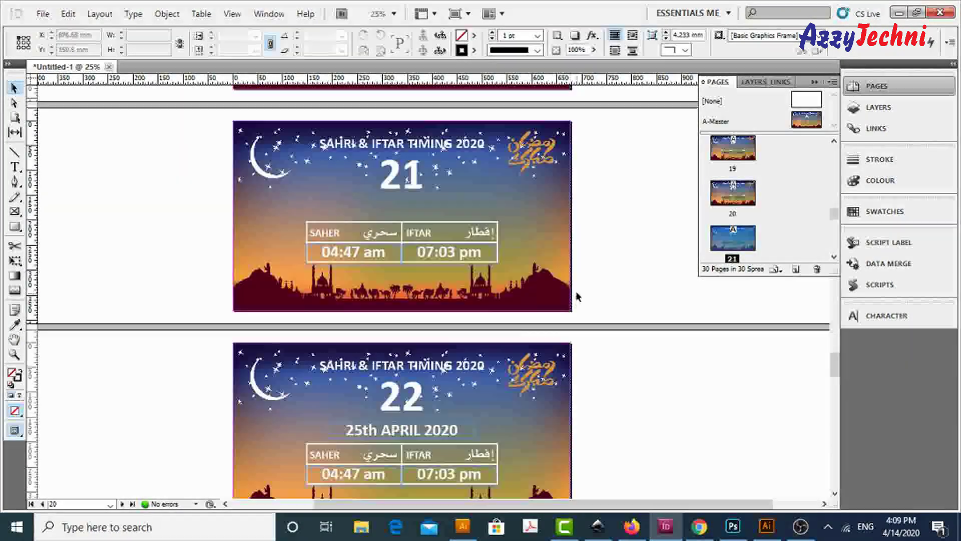
{"action": "scroll", "coordinate": [574, 296], "scroll_direction": "down", "scroll_amount": 2}
{"action": "scroll", "coordinate": [556, 301], "scroll_direction": "down", "scroll_amount": 5}
{"action": "scroll", "coordinate": [550, 296], "scroll_direction": "down", "scroll_amount": 4}
{"action": "scroll", "coordinate": [529, 307], "scroll_direction": "down", "scroll_amount": 5}
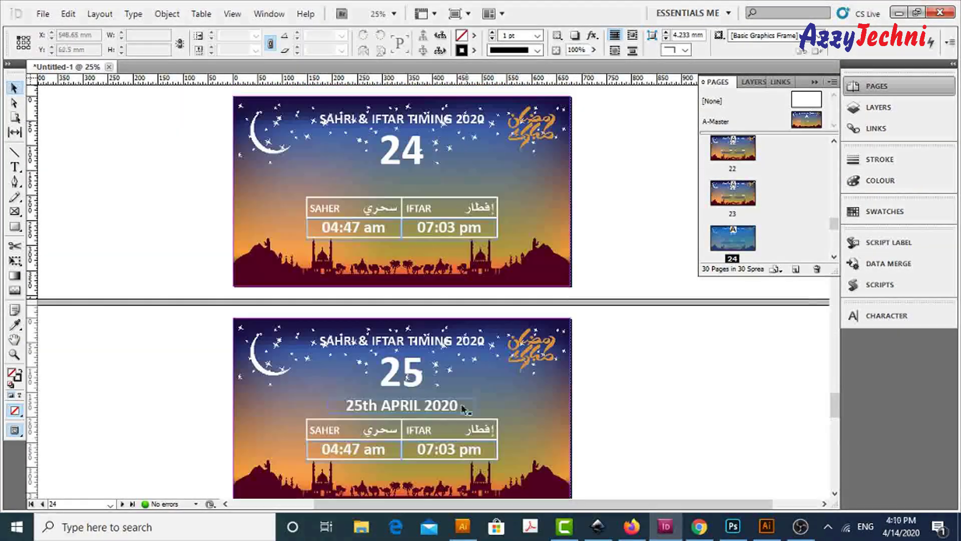
{"action": "scroll", "coordinate": [517, 403], "scroll_direction": "down", "scroll_amount": 5}
{"action": "scroll", "coordinate": [521, 375], "scroll_direction": "down", "scroll_amount": 5}
{"action": "scroll", "coordinate": [521, 347], "scroll_direction": "down", "scroll_amount": 3}
{"action": "scroll", "coordinate": [521, 348], "scroll_direction": "down", "scroll_amount": 5}
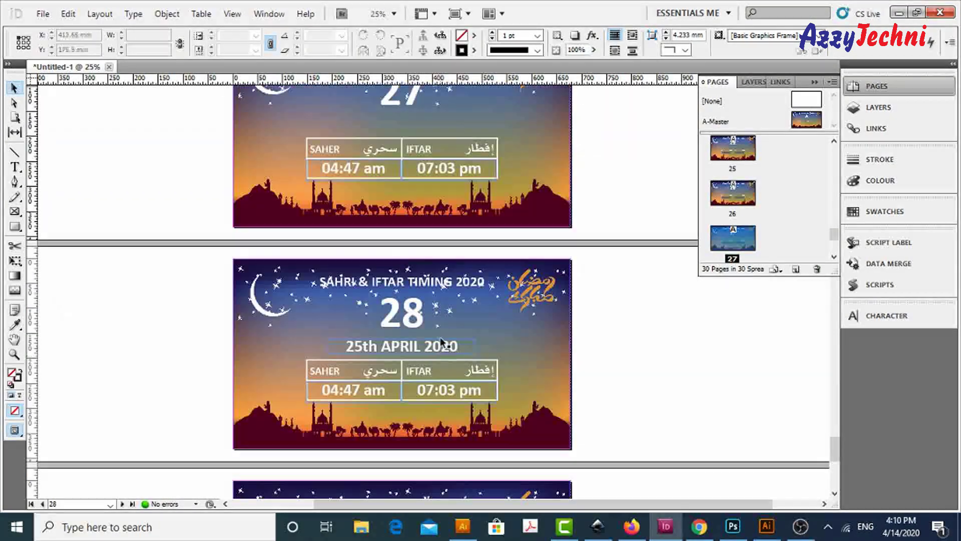
{"action": "scroll", "coordinate": [521, 349], "scroll_direction": "down", "scroll_amount": 5}
{"action": "scroll", "coordinate": [521, 352], "scroll_direction": "down", "scroll_amount": 5}
{"action": "scroll", "coordinate": [521, 353], "scroll_direction": "up", "scroll_amount": 2}
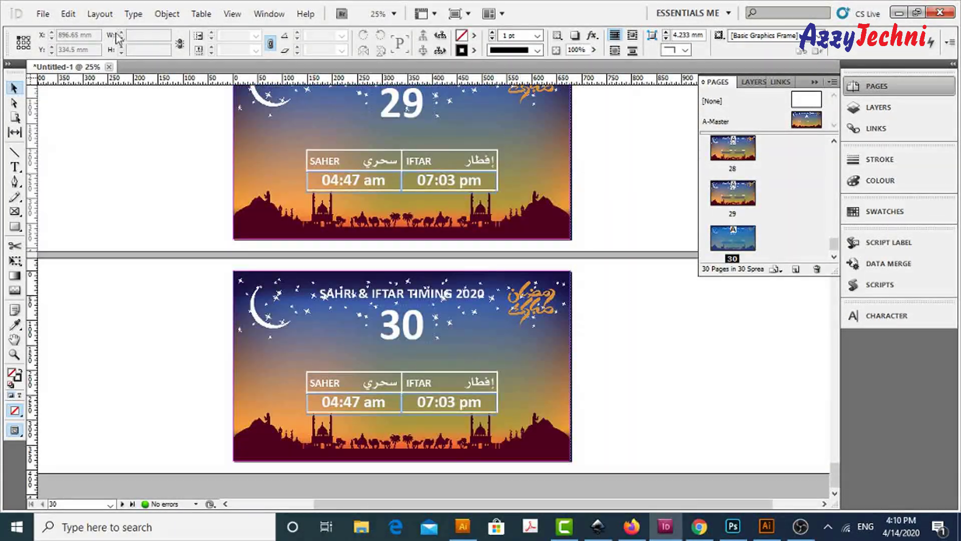
- Paste the May date line in place on pages 30 back through 21
{"action": "key", "text": "ctrl+alt+shift+v"}
{"action": "scroll", "coordinate": [506, 314], "scroll_direction": "up", "scroll_amount": 1}
{"action": "key", "text": "ctrl+alt+shift+v"}
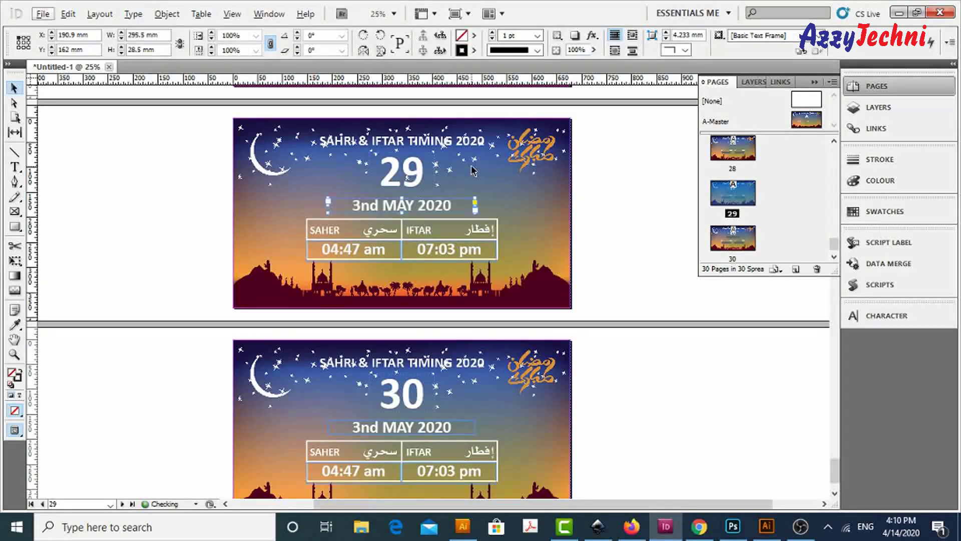
{"action": "scroll", "coordinate": [505, 314], "scroll_direction": "up", "scroll_amount": 7}
{"action": "key", "text": "ctrl+alt+shift+v"}
{"action": "scroll", "coordinate": [509, 311], "scroll_direction": "up", "scroll_amount": 7}
{"action": "key", "text": "ctrl+alt+shift+v"}
{"action": "scroll", "coordinate": [539, 253], "scroll_direction": "up", "scroll_amount": 4}
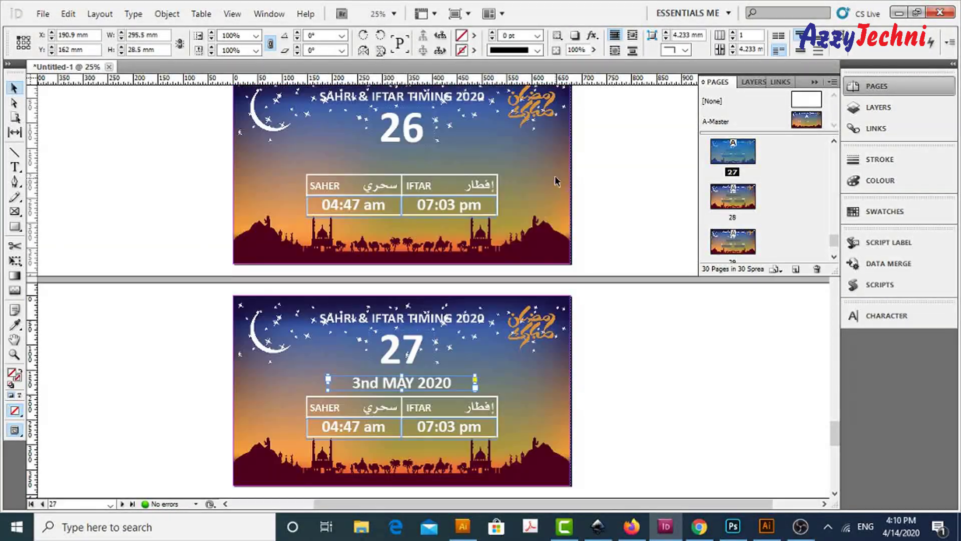
{"action": "key", "text": "ctrl+alt+shift+v"}
{"action": "scroll", "coordinate": [556, 178], "scroll_direction": "up", "scroll_amount": 4}
{"action": "key", "text": "ctrl+alt+shift+v"}
{"action": "scroll", "coordinate": [540, 205], "scroll_direction": "up", "scroll_amount": 4}
{"action": "key", "text": "ctrl+alt+shift+v"}
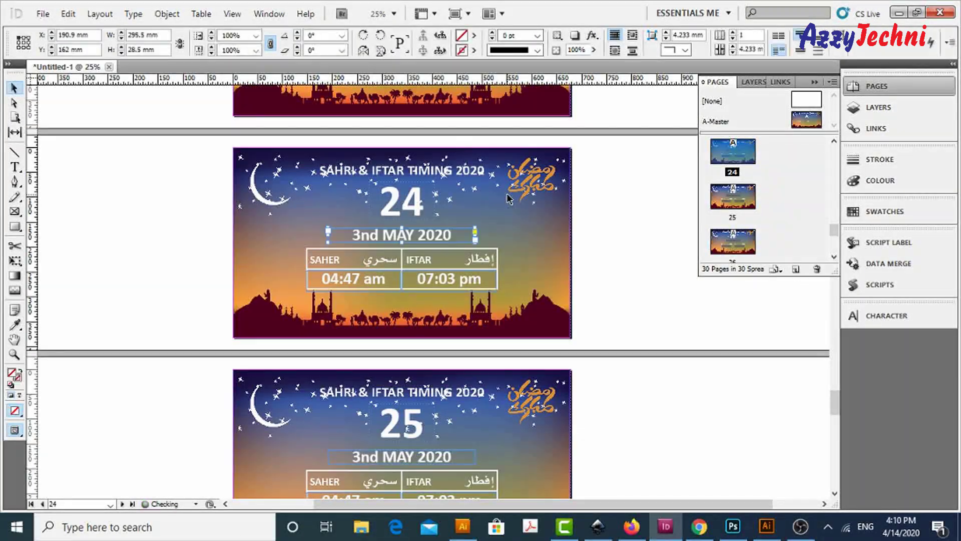
{"action": "scroll", "coordinate": [527, 231], "scroll_direction": "up", "scroll_amount": 4}
{"action": "key", "text": "ctrl+alt+shift+v"}
{"action": "scroll", "coordinate": [526, 232], "scroll_direction": "up", "scroll_amount": 4}
{"action": "key", "text": "ctrl+alt+shift+v"}
{"action": "scroll", "coordinate": [541, 215], "scroll_direction": "up", "scroll_amount": 4}
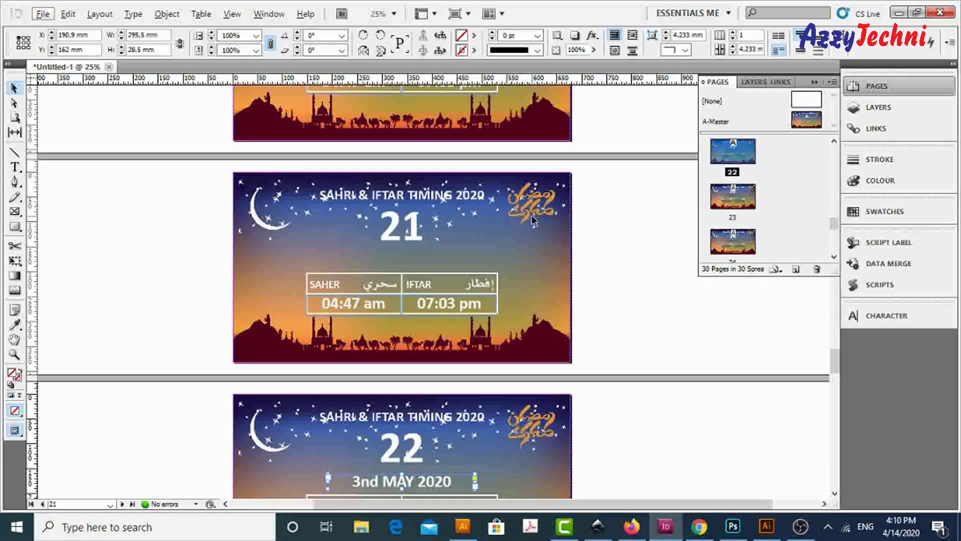
{"action": "key", "text": "ctrl+alt+shift+v"}
{"action": "scroll", "coordinate": [541, 182], "scroll_direction": "up", "scroll_amount": 4}
- Paste the date line in place on pages 20 back through 10
{"action": "key", "text": "ctrl+alt+shift+v"}
{"action": "scroll", "coordinate": [540, 182], "scroll_direction": "up", "scroll_amount": 4}
{"action": "key", "text": "ctrl+alt+shift+v"}
{"action": "scroll", "coordinate": [561, 165], "scroll_direction": "up", "scroll_amount": 4}
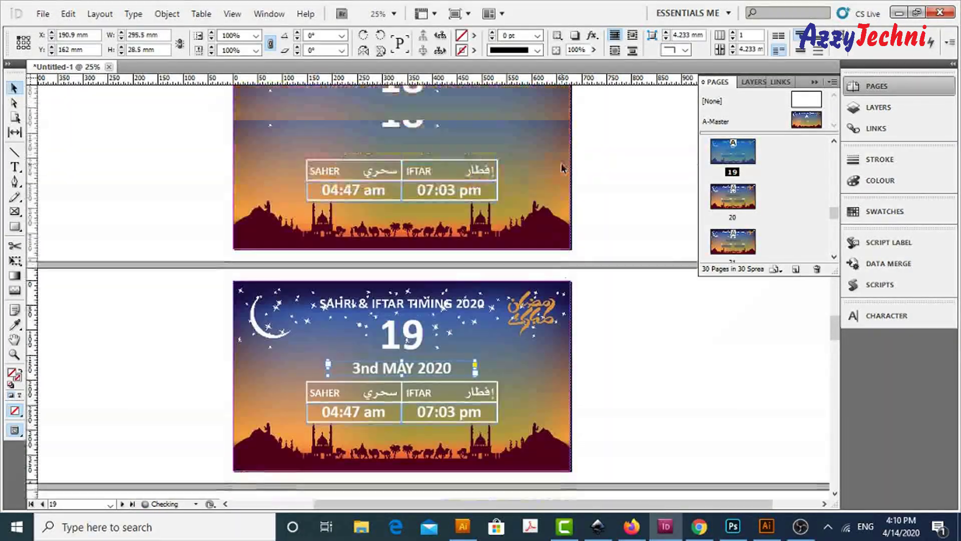
{"action": "key", "text": "ctrl+alt+shift+v"}
{"action": "scroll", "coordinate": [560, 165], "scroll_direction": "up", "scroll_amount": 3}
{"action": "key", "text": "ctrl+alt+shift+v"}
{"action": "scroll", "coordinate": [541, 145], "scroll_direction": "up", "scroll_amount": 2}
{"action": "scroll", "coordinate": [541, 146], "scroll_direction": "up", "scroll_amount": 2}
{"action": "key", "text": "ctrl+alt+shift+v"}
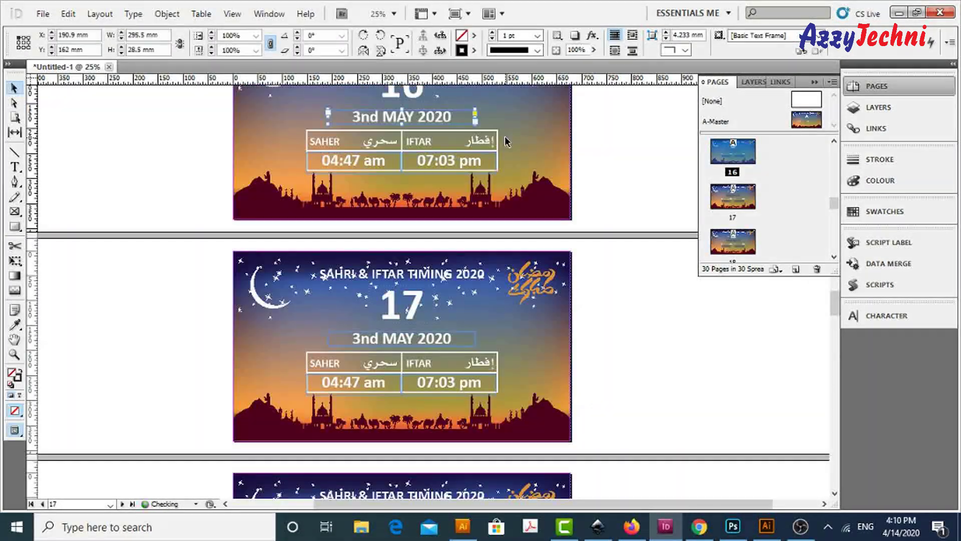
{"action": "scroll", "coordinate": [516, 143], "scroll_direction": "up", "scroll_amount": 4}
{"action": "key", "text": "ctrl+alt+shift+v"}
{"action": "scroll", "coordinate": [515, 143], "scroll_direction": "up", "scroll_amount": 4}
{"action": "key", "text": "ctrl+alt+shift+v"}
{"action": "scroll", "coordinate": [500, 220], "scroll_direction": "up", "scroll_amount": 4}
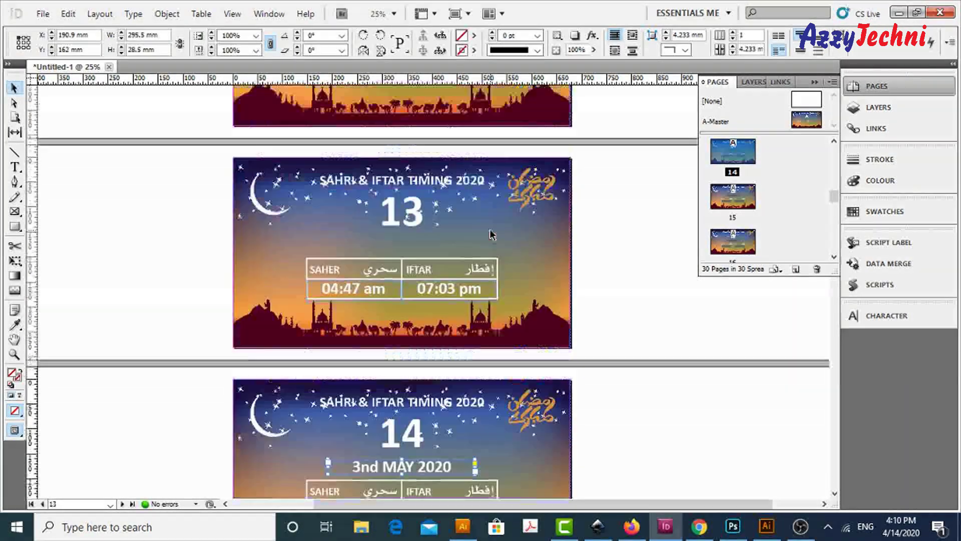
{"action": "key", "text": "ctrl+alt+shift+v"}
{"action": "scroll", "coordinate": [500, 220], "scroll_direction": "up", "scroll_amount": 3}
{"action": "key", "text": "ctrl+alt+shift+v"}
{"action": "scroll", "coordinate": [502, 200], "scroll_direction": "up", "scroll_amount": 4}
{"action": "key", "text": "ctrl+alt+shift+v"}
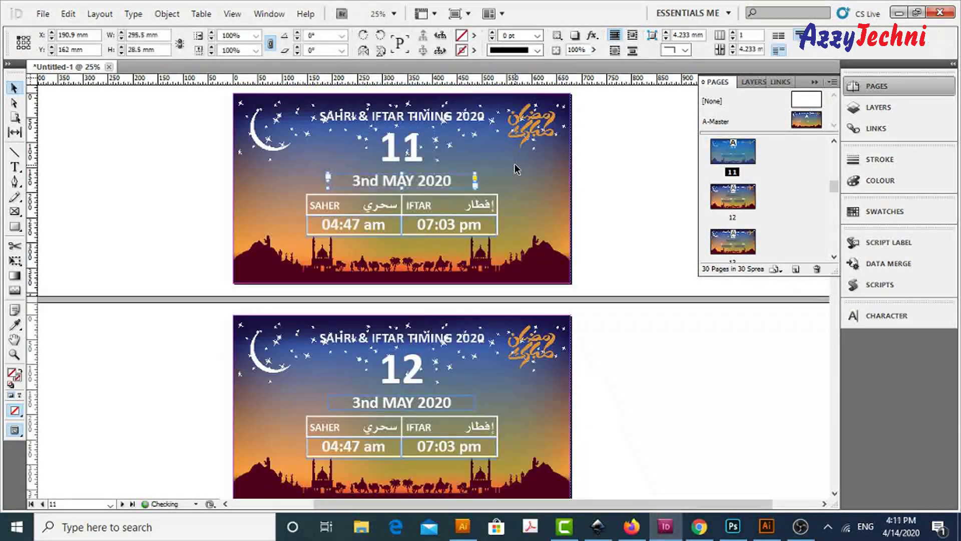
{"action": "scroll", "coordinate": [503, 179], "scroll_direction": "up", "scroll_amount": 4}
{"action": "key", "text": "ctrl+alt+shift+v"}
{"action": "scroll", "coordinate": [504, 179], "scroll_direction": "up", "scroll_amount": 3}
- Select the 'nd' suffix in page 9's date for correction to 3rd MAY 2020
{"action": "key", "text": "z"}
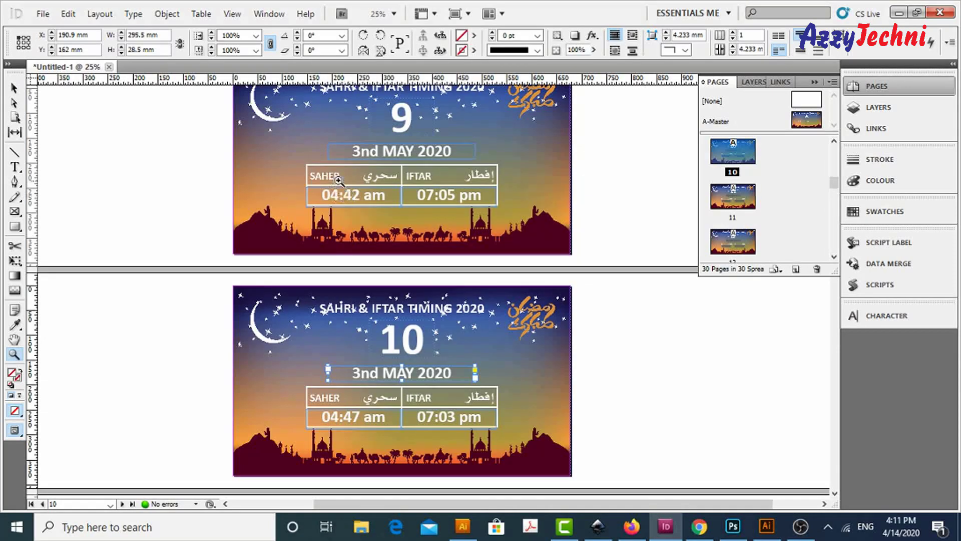
{"action": "key", "text": "t"}
{"action": "left_click_drag", "start_coordinate": [360, 150], "coordinate": [379, 148]}
{"action": "key", "text": "Escape"}
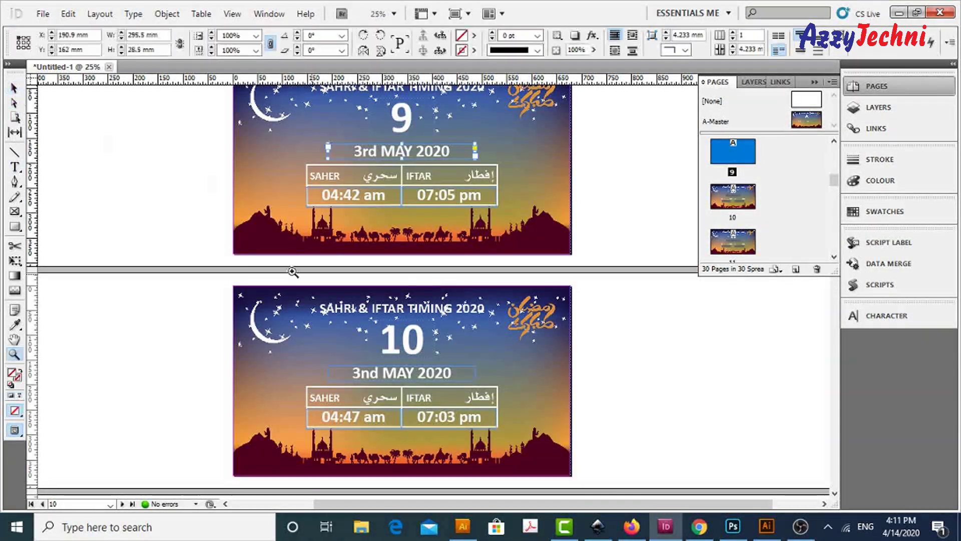
{"action": "scroll", "coordinate": [293, 273], "scroll_direction": "up", "scroll_amount": 1}
{"action": "scroll", "coordinate": [665, 408], "scroll_direction": "down", "scroll_amount": 1}
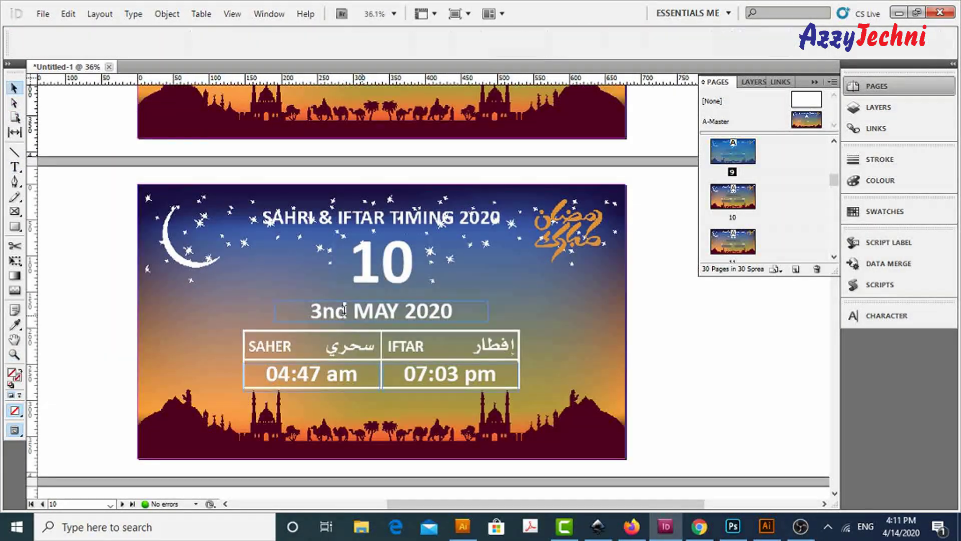
- Change page 10's date to 4th MAY 2020
{"action": "double_click", "coordinate": [325, 310]}
{"action": "type", "text": "4th"}
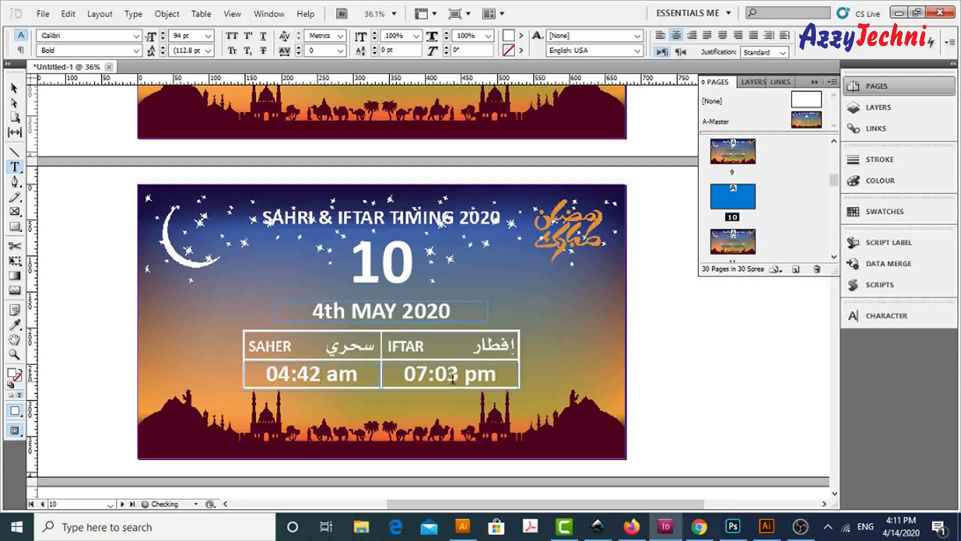
{"action": "type", "text": "6"}
{"action": "key", "text": "Escape"}
{"action": "scroll", "coordinate": [548, 323], "scroll_direction": "down", "scroll_amount": 5}
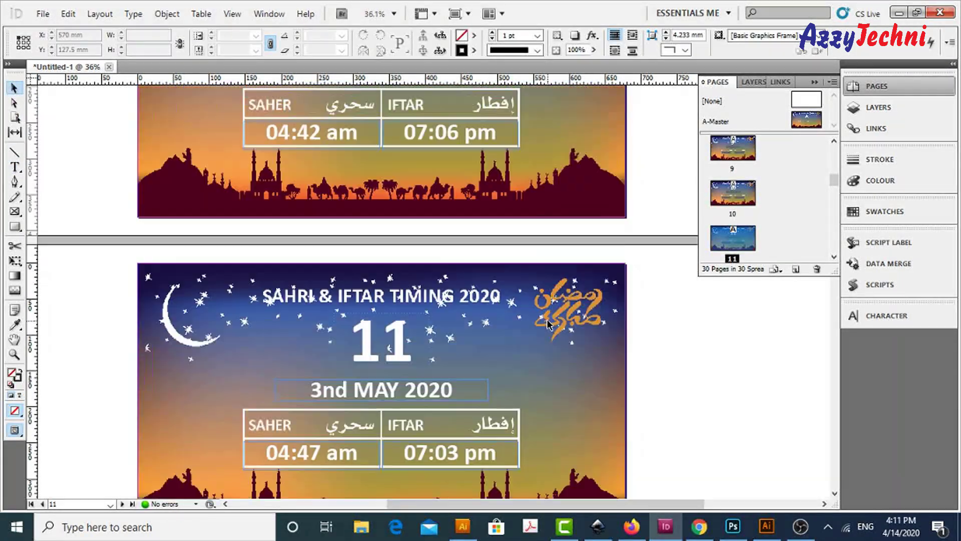
{"action": "scroll", "coordinate": [548, 323], "scroll_direction": "down", "scroll_amount": 1}
- Change page 11's date to 5th MAY 2020
{"action": "double_click", "coordinate": [382, 301]}
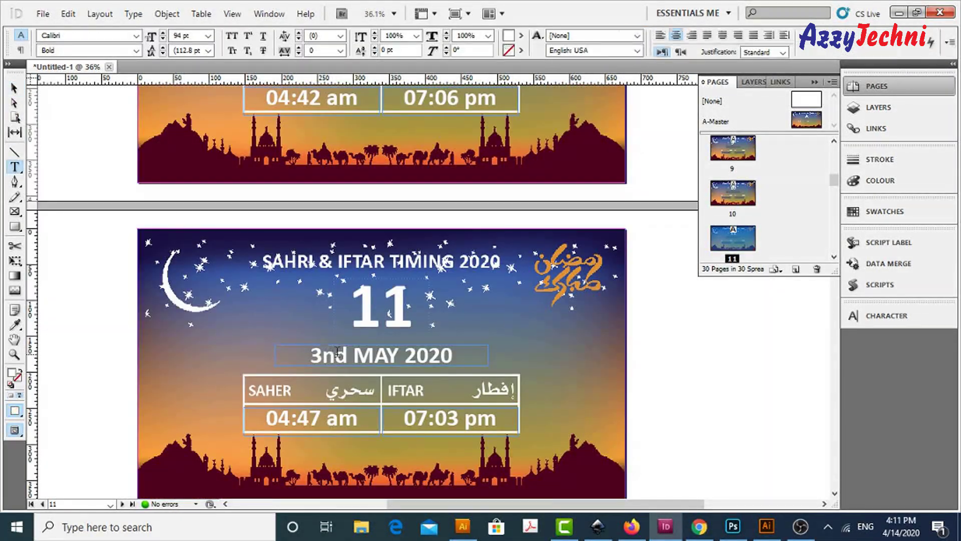
{"action": "type", "text": "5th"}
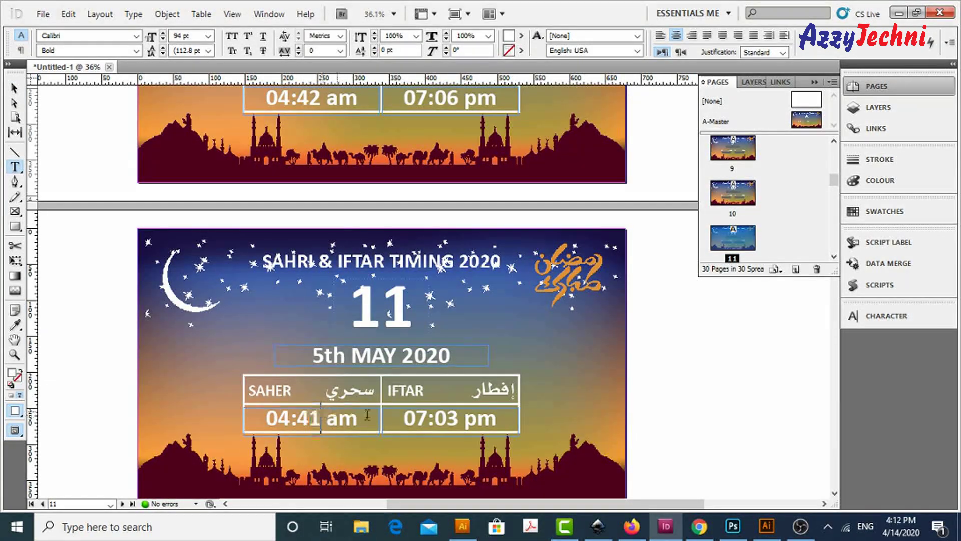
{"action": "type", "text": "6"}
{"action": "scroll", "coordinate": [453, 417], "scroll_direction": "down", "scroll_amount": 5}
{"action": "scroll", "coordinate": [453, 417], "scroll_direction": "down", "scroll_amount": 4}
- Edit page 12's date and set the last digit of its sahri time to 0
{"action": "left_click_drag", "start_coordinate": [349, 365], "coordinate": [308, 349]}
{"action": "type", "text": "6"}
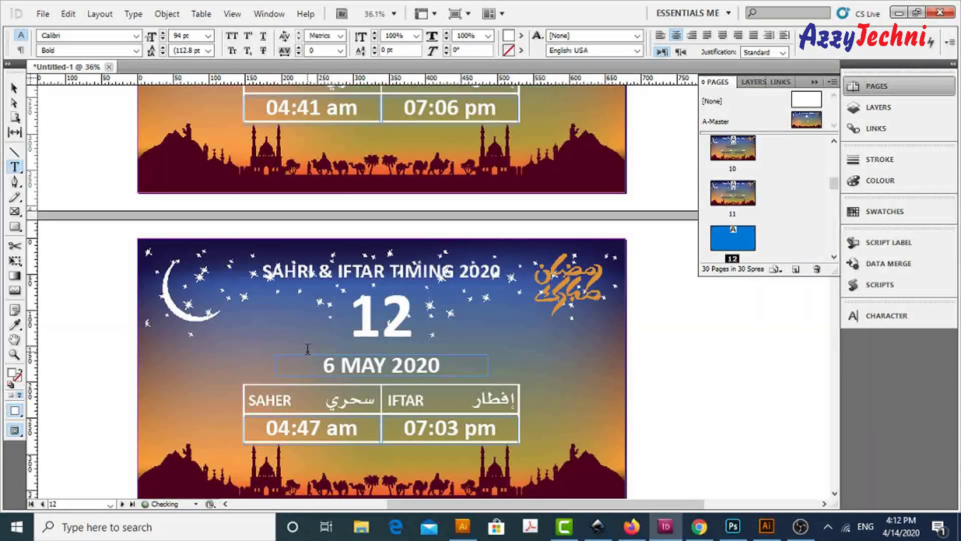
{"action": "left_click_drag", "start_coordinate": [320, 428], "coordinate": [307, 428]}
{"action": "type", "text": "0"}
{"action": "type", "text": "7"}
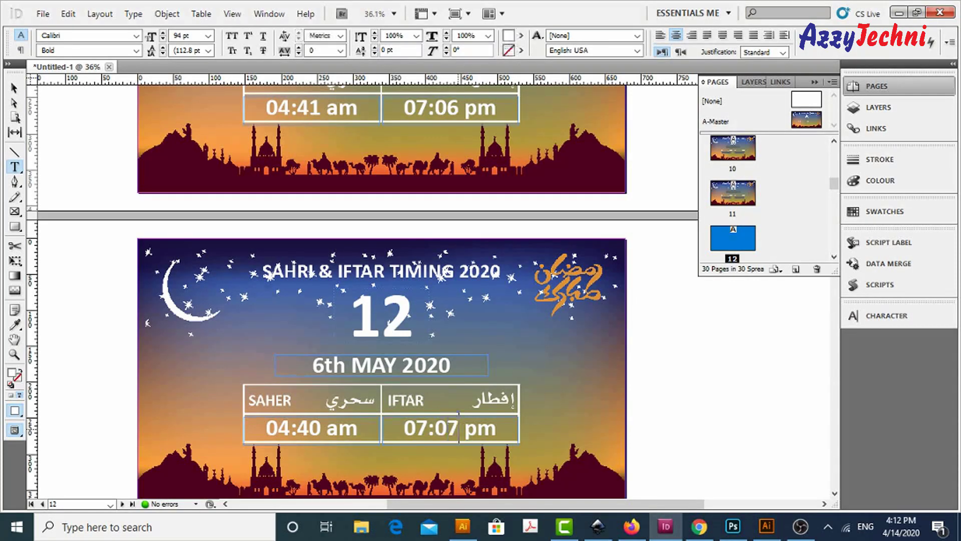
{"action": "scroll", "coordinate": [459, 428], "scroll_direction": "down", "scroll_amount": 6}
{"action": "scroll", "coordinate": [459, 428], "scroll_direction": "down", "scroll_amount": 4}
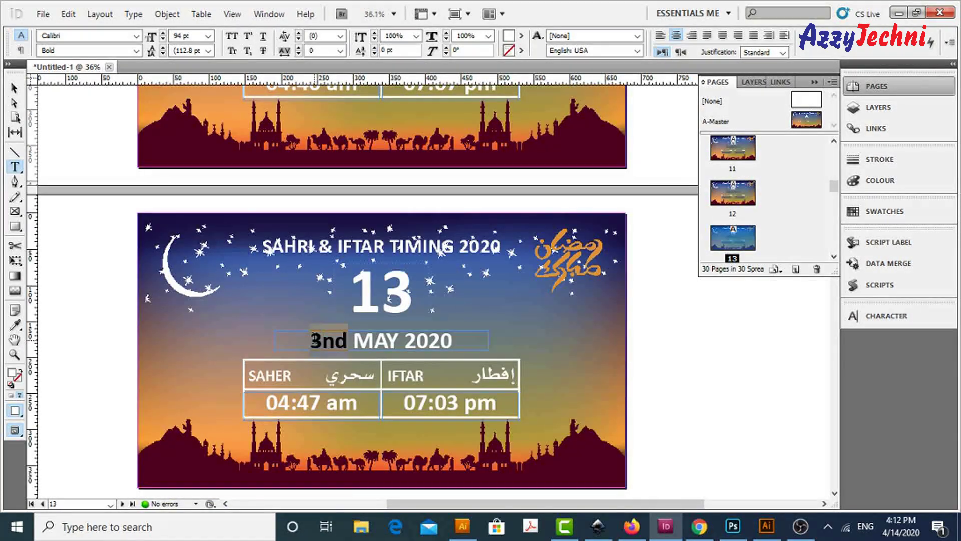
- Date page 13 as 7th with sahri minutes 39, and page 14 as 8th
{"action": "type", "text": "7th"}
{"action": "mouse_move", "coordinate": [297, 403]}
{"action": "left_mouse_down"}
{"action": "mouse_move", "coordinate": [319, 404]}
{"action": "mouse_move", "coordinate": [306, 384]}
{"action": "left_mouse_up"}
{"action": "type", "text": "39"}
{"action": "scroll", "coordinate": [321, 398], "scroll_direction": "down", "scroll_amount": 10}
{"action": "type", "text": "8th"}
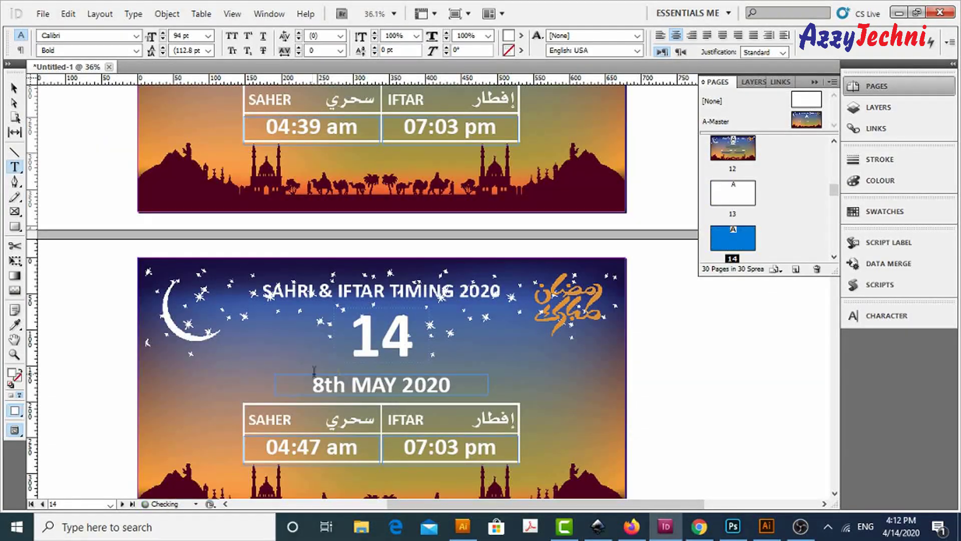
- Save the document as Untitled-1.indd in New Volume > my works > ramzan 2020
{"action": "key", "text": "ctrl+s"}
{"action": "left_click", "coordinate": [320, 225]}
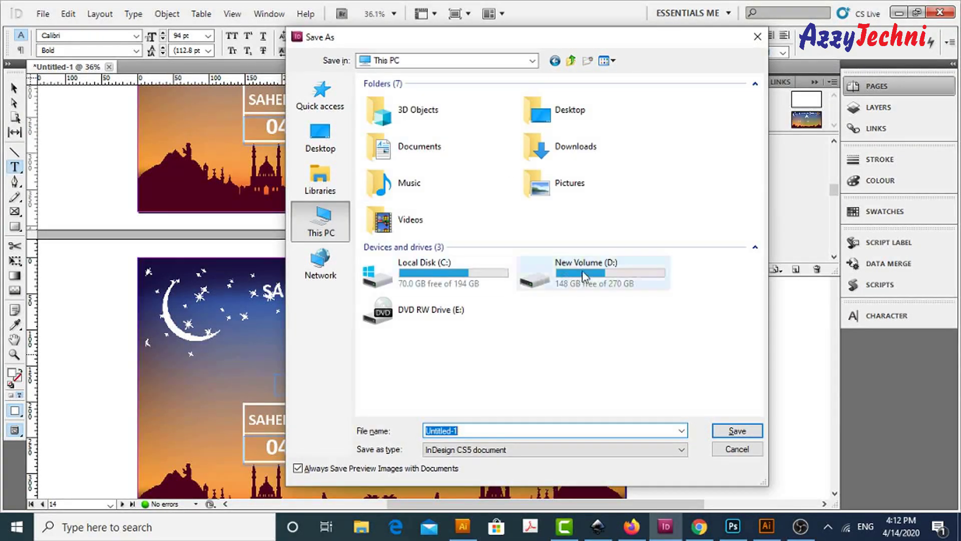
{"action": "double_click", "coordinate": [575, 270]}
{"action": "double_click", "coordinate": [466, 163]}
{"action": "double_click", "coordinate": [458, 135]}
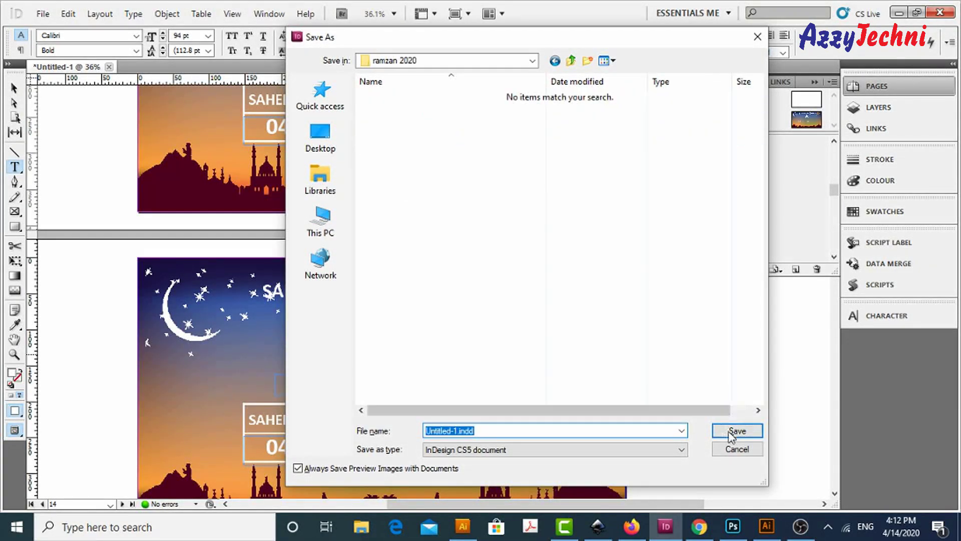
{"action": "left_click", "coordinate": [730, 432]}
- Date page 15 as 9th May 2020 and correct its saher time minutes
{"action": "type", "text": "39 am"}
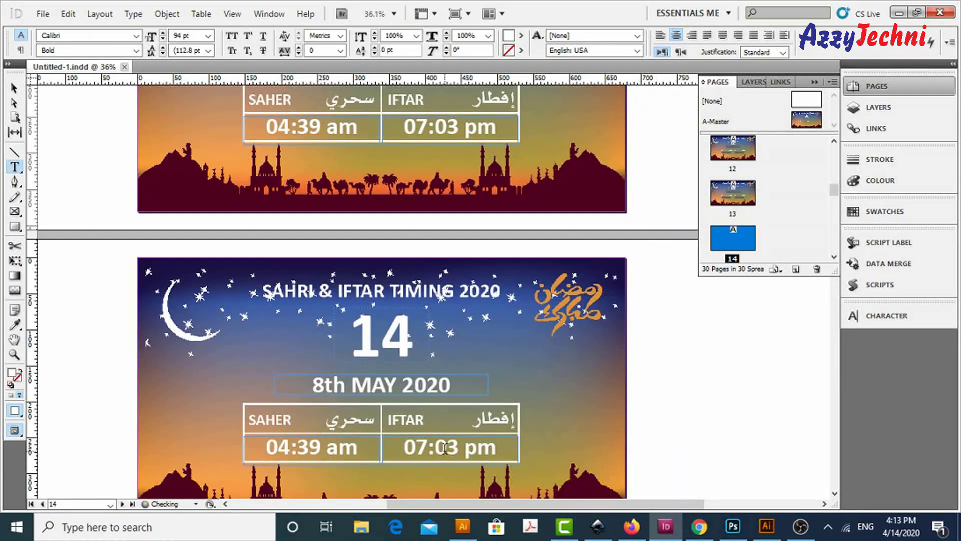
{"action": "scroll", "coordinate": [460, 412], "scroll_direction": "down", "scroll_amount": 5}
{"action": "double_click", "coordinate": [319, 388]}
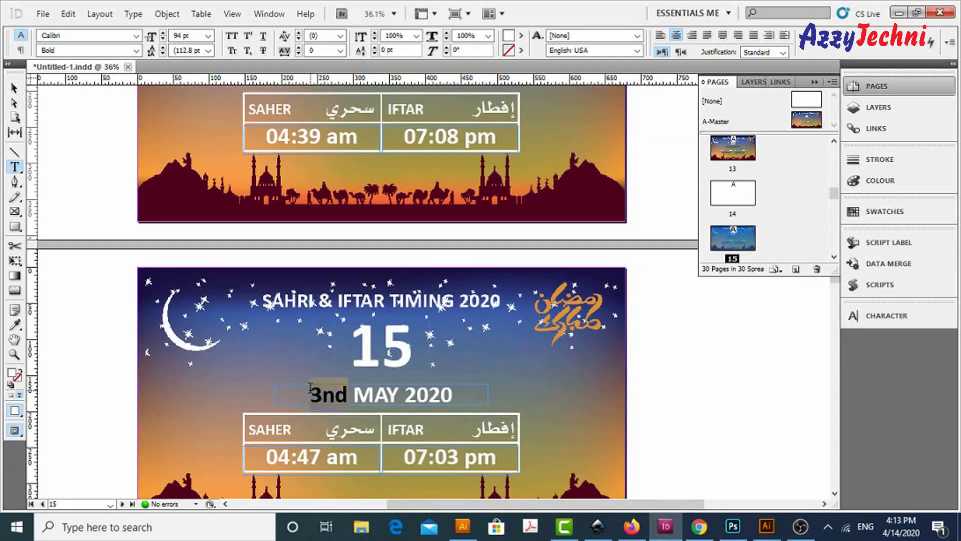
{"action": "type", "text": "9th"}
{"action": "scroll", "coordinate": [316, 381], "scroll_direction": "down", "scroll_amount": 2}
{"action": "double_click", "coordinate": [305, 388]}
{"action": "type", "text": "38"}
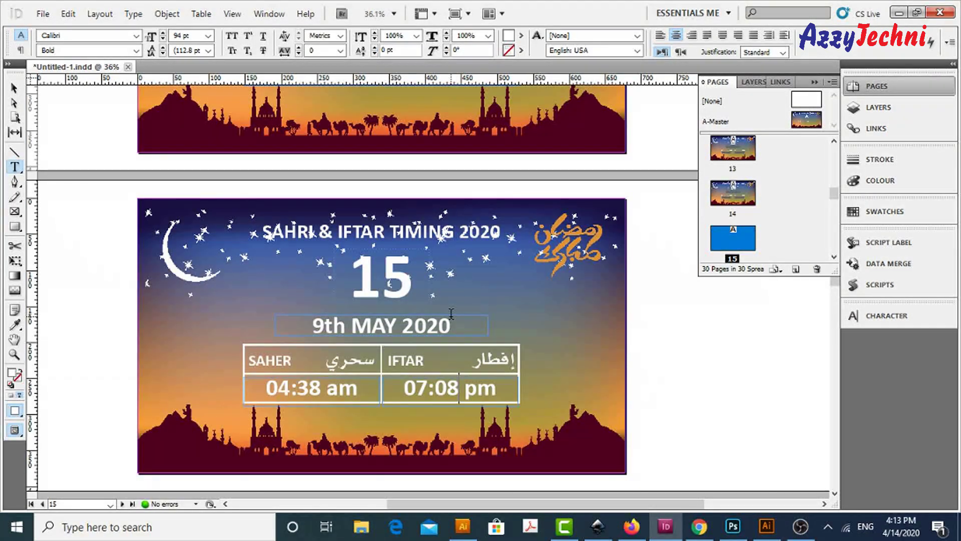
{"action": "scroll", "coordinate": [451, 313], "scroll_direction": "down", "scroll_amount": 6}
{"action": "scroll", "coordinate": [399, 414], "scroll_direction": "down", "scroll_amount": 1}
- Date page 16 as 10th May and set its saher minutes to 37
{"action": "double_click", "coordinate": [315, 394]}
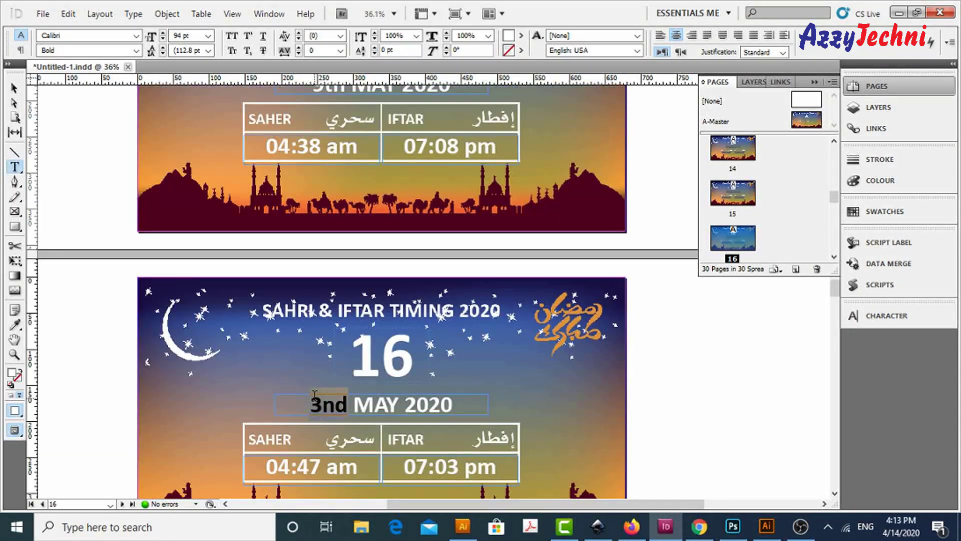
{"action": "type", "text": "10th"}
{"action": "scroll", "coordinate": [350, 390], "scroll_direction": "down", "scroll_amount": 2}
{"action": "double_click", "coordinate": [313, 397]}
{"action": "type", "text": "37"}
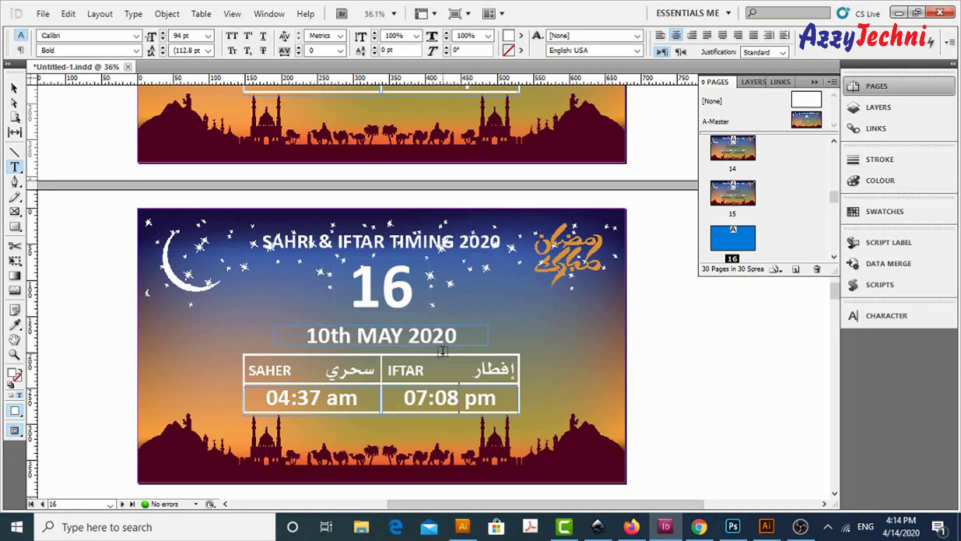
{"action": "scroll", "coordinate": [443, 350], "scroll_direction": "down", "scroll_amount": 8}
- Change page 17's date to 11th May
{"action": "double_click", "coordinate": [322, 380]}
{"action": "type", "text": "11th MAY 2020"}
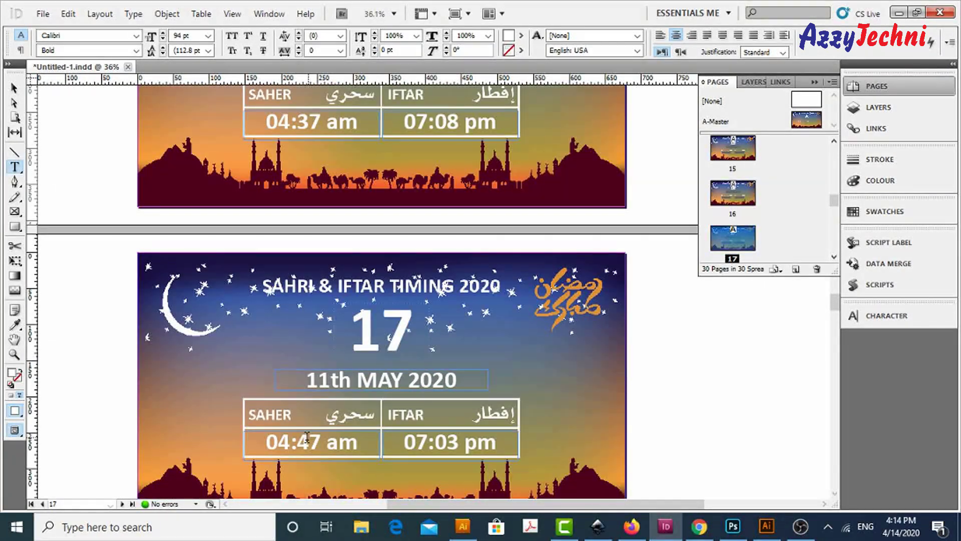
{"action": "type", "text": "9"}
{"action": "scroll", "coordinate": [347, 327], "scroll_direction": "down", "scroll_amount": 3}
{"action": "scroll", "coordinate": [347, 327], "scroll_direction": "down", "scroll_amount": 5}
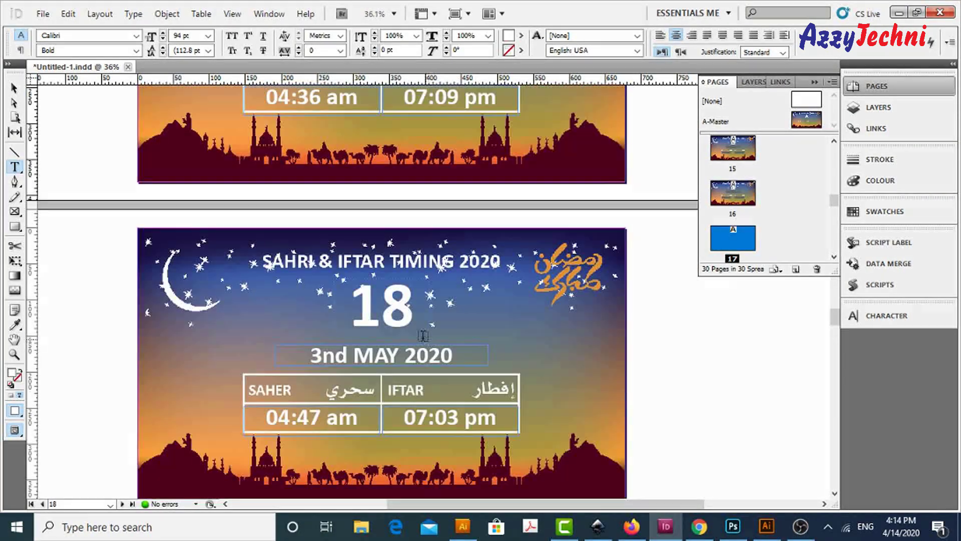
{"action": "scroll", "coordinate": [346, 327], "scroll_direction": "up", "scroll_amount": 3}
{"action": "scroll", "coordinate": [347, 327], "scroll_direction": "down", "scroll_amount": 3}
- Date page 18 as 12th May and correct its iftar time's last digit
{"action": "double_click", "coordinate": [347, 326]}
{"action": "type", "text": "12"}
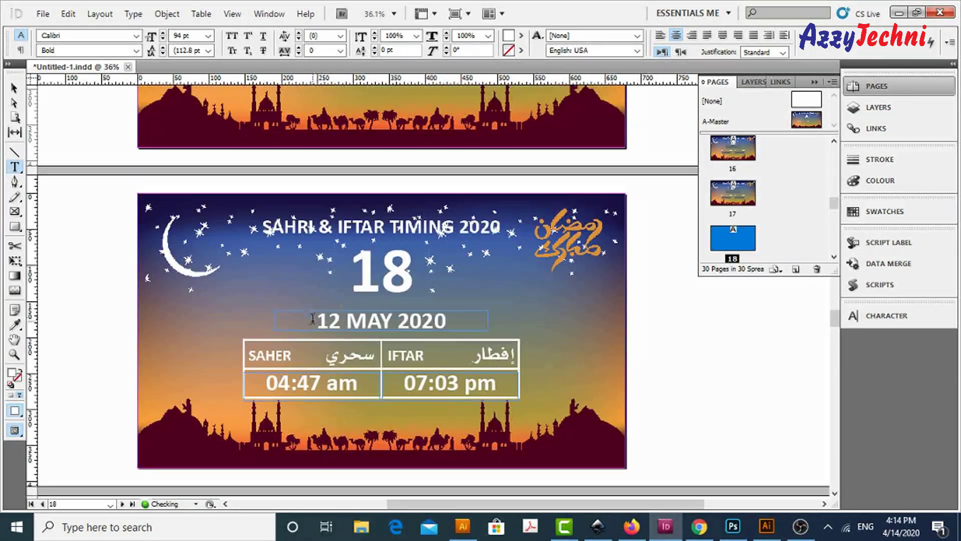
{"action": "type", "text": "36"}
{"action": "left_click_drag", "start_coordinate": [447, 383], "coordinate": [457, 382]}
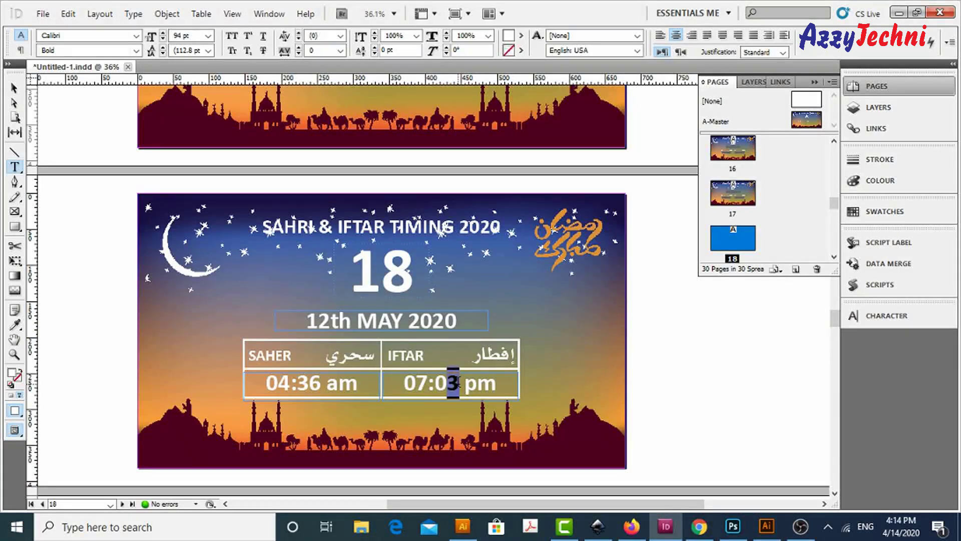
{"action": "type", "text": "9"}
{"action": "scroll", "coordinate": [643, 291], "scroll_direction": "down", "scroll_amount": 5}
{"action": "scroll", "coordinate": [642, 291], "scroll_direction": "down", "scroll_amount": 3}
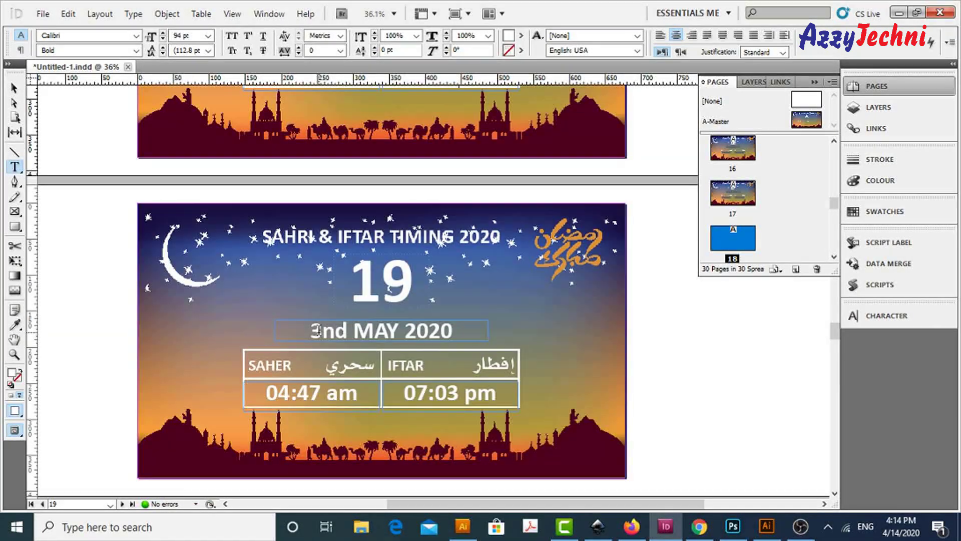
- Date pages 19 and 20 as 13th and 14th May
{"action": "double_click", "coordinate": [331, 331]}
{"action": "type", "text": "13th"}
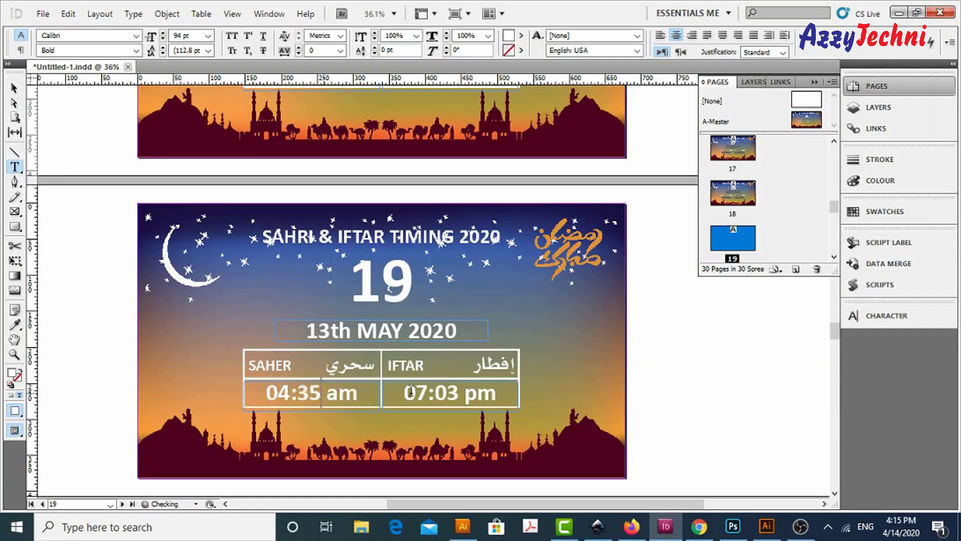
{"action": "scroll", "coordinate": [446, 311], "scroll_direction": "down", "scroll_amount": 6}
{"action": "scroll", "coordinate": [446, 311], "scroll_direction": "down", "scroll_amount": 1}
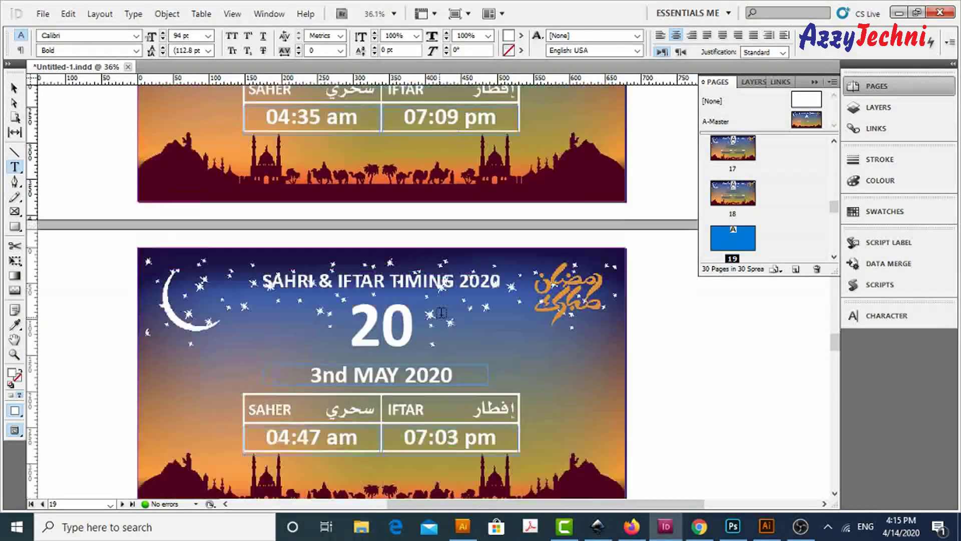
{"action": "scroll", "coordinate": [446, 311], "scroll_direction": "down", "scroll_amount": 1}
{"action": "double_click", "coordinate": [330, 341]}
{"action": "type", "text": "1"}
{"action": "scroll", "coordinate": [384, 328], "scroll_direction": "down", "scroll_amount": 6}
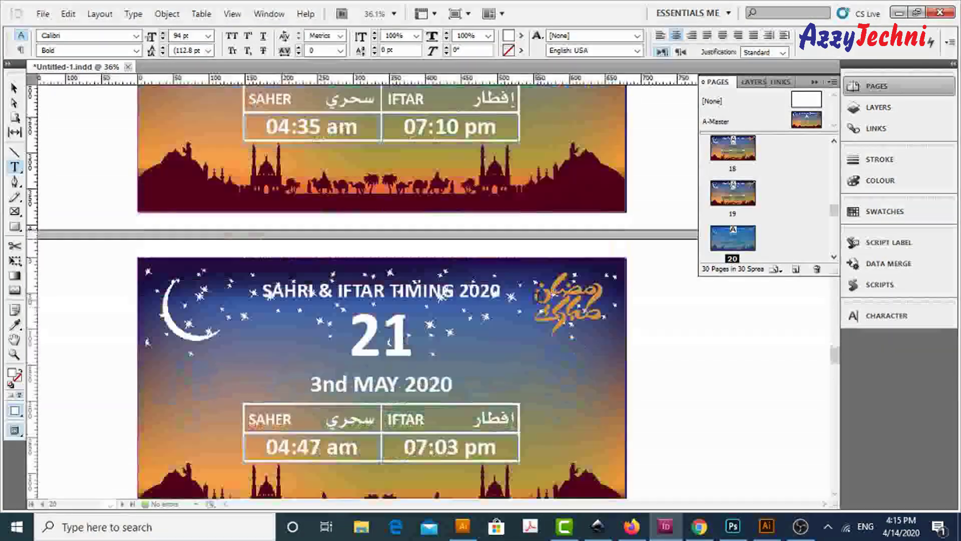
{"action": "scroll", "coordinate": [384, 329], "scroll_direction": "down", "scroll_amount": 2}
- Date page 21 as 15th May and correct its saher minutes
{"action": "double_click", "coordinate": [331, 315]}
{"action": "type", "text": "15th"}
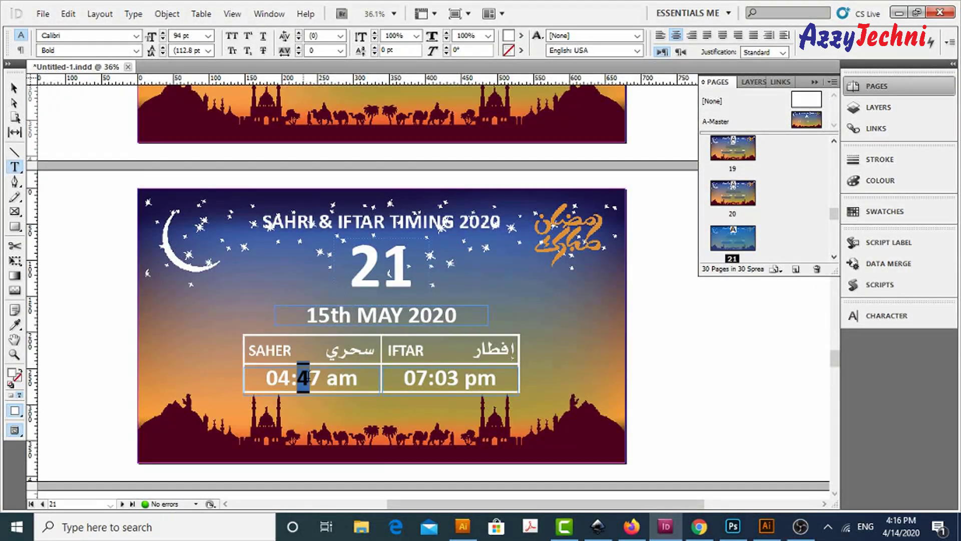
{"action": "left_click_drag", "start_coordinate": [304, 378], "coordinate": [320, 378]}
{"action": "type", "text": "3"}
{"action": "scroll", "coordinate": [490, 270], "scroll_direction": "down", "scroll_amount": 7}
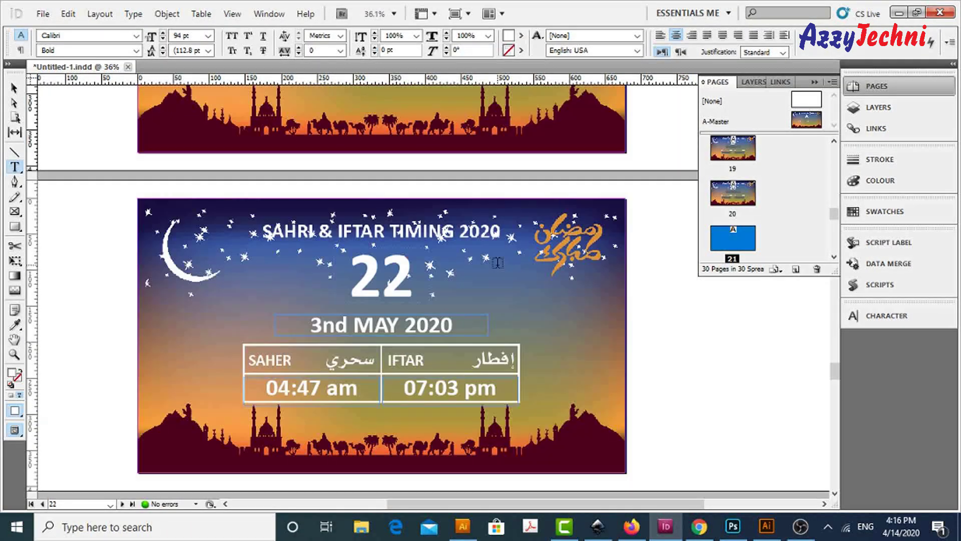
- Date page 22 as 16th May and correct its saher minutes
{"action": "double_click", "coordinate": [345, 323]}
{"action": "type", "text": "16th"}
{"action": "left_click_drag", "start_coordinate": [302, 388], "coordinate": [325, 388]}
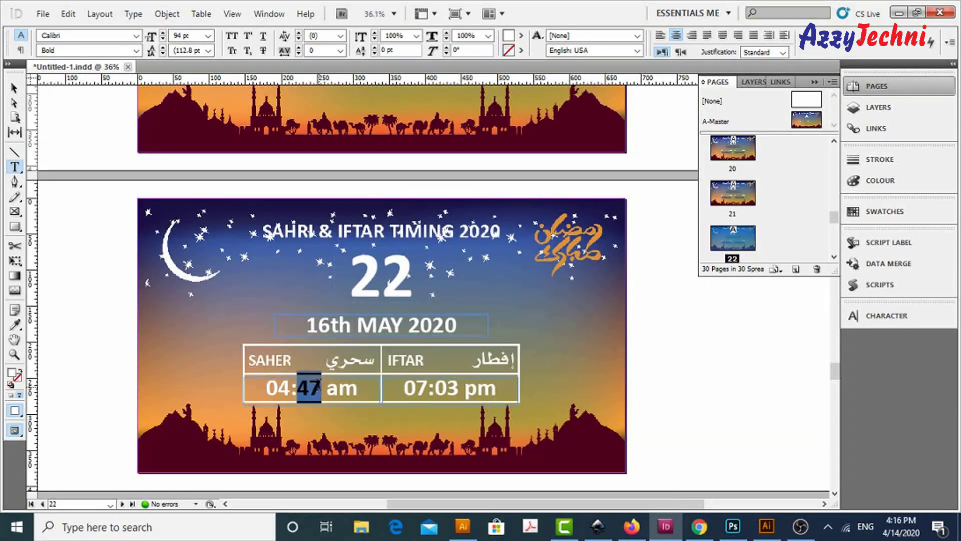
{"action": "type", "text": "3410"}
{"action": "scroll", "coordinate": [314, 299], "scroll_direction": "down", "scroll_amount": 3}
{"action": "scroll", "coordinate": [314, 299], "scroll_direction": "down", "scroll_amount": 4}
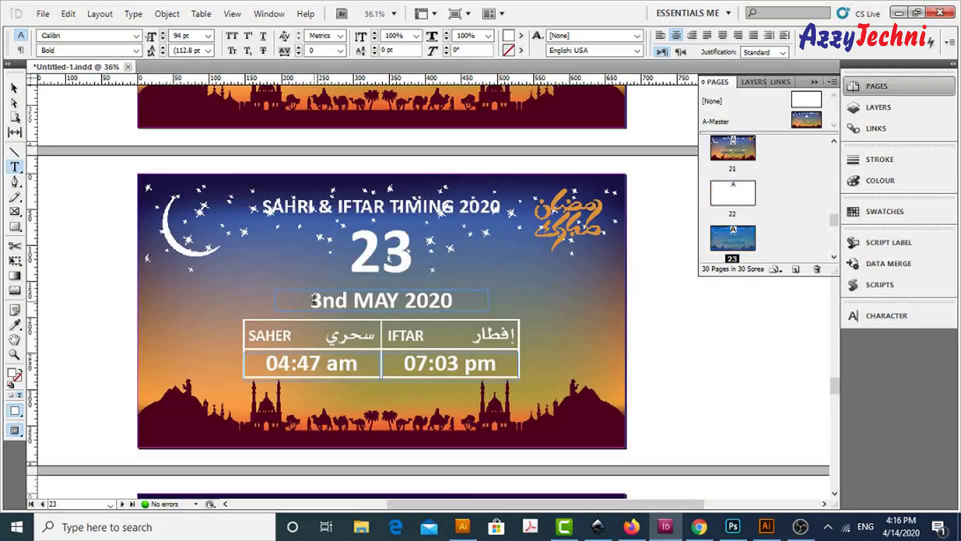
- Date pages 23 and 24 as 17th and 18th May with corrected saher minutes
{"action": "type", "text": "17th"}
{"action": "left_click_drag", "start_coordinate": [299, 364], "coordinate": [322, 364]}
{"action": "type", "text": "33"}
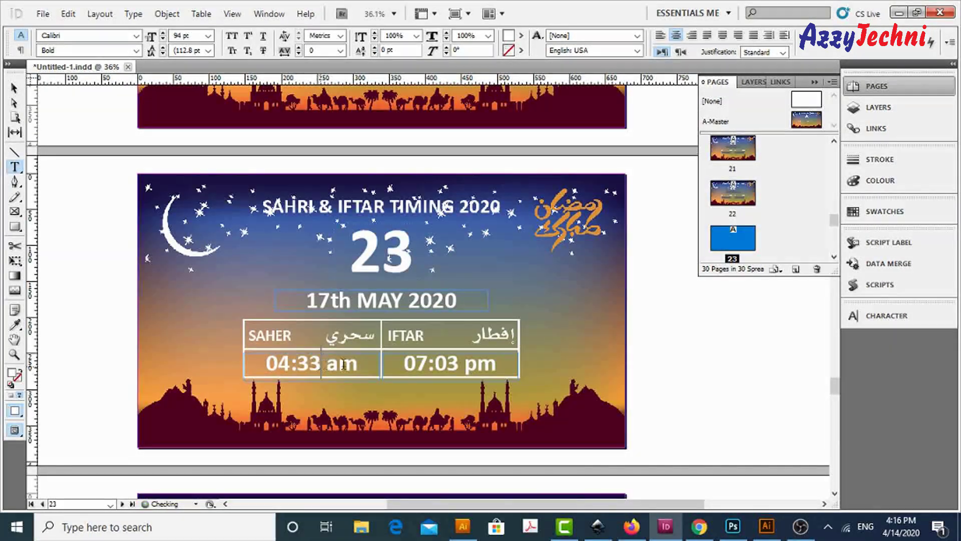
{"action": "type", "text": "7"}
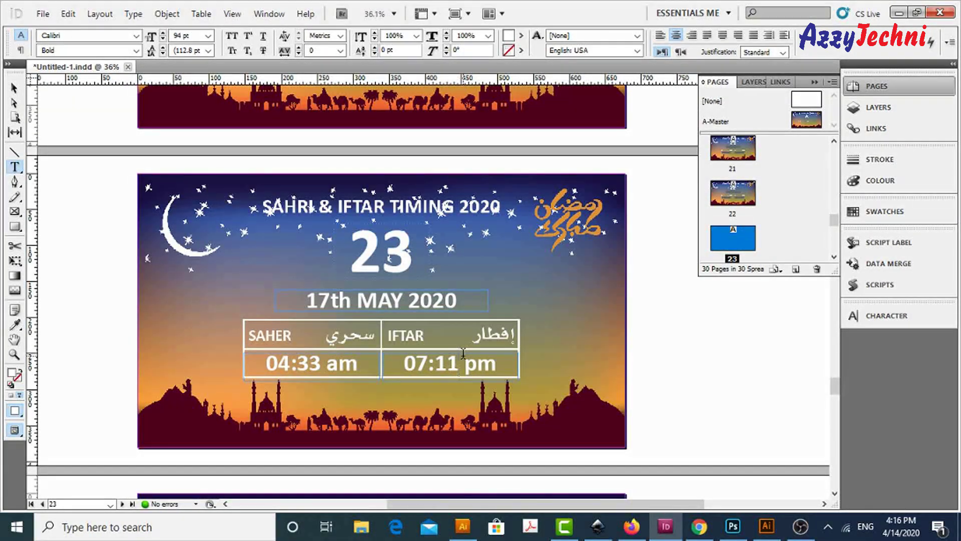
{"action": "scroll", "coordinate": [463, 353], "scroll_direction": "down", "scroll_amount": 5}
{"action": "left_click_drag", "start_coordinate": [342, 311], "coordinate": [311, 310]}
{"action": "type", "text": "18th MAY 2020"}
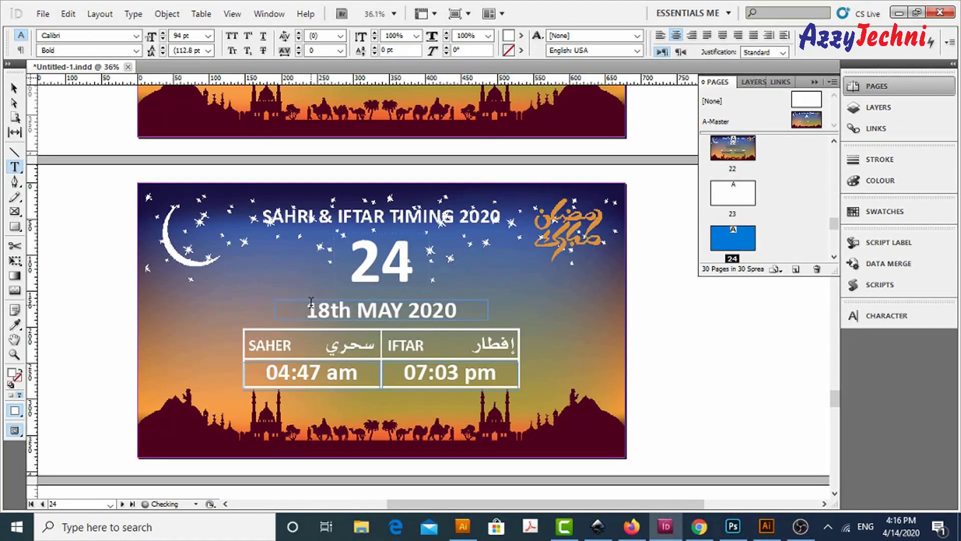
{"action": "left_click_drag", "start_coordinate": [298, 373], "coordinate": [320, 373]}
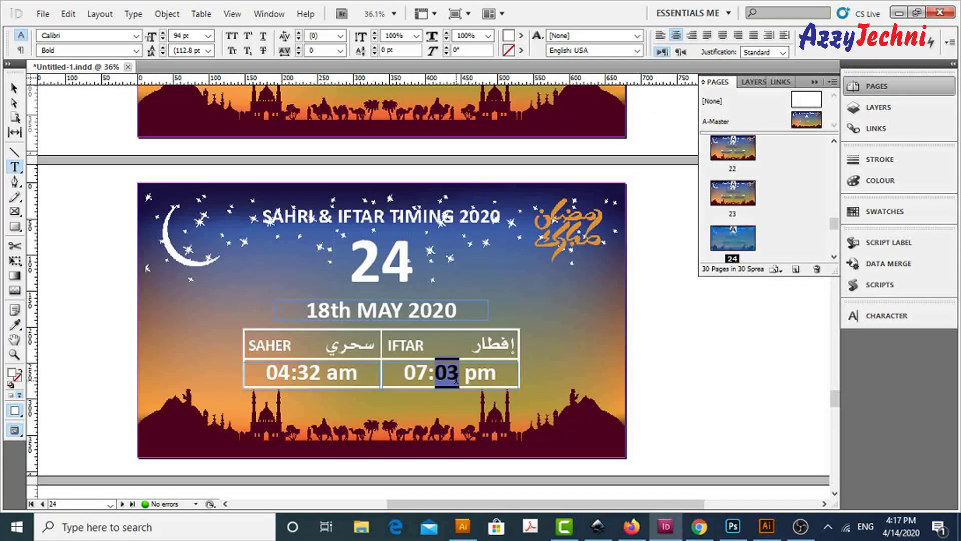
- Date page 25 as 19th May 2020 with times 04:32 am and 07:11 pm
{"action": "scroll", "coordinate": [454, 298], "scroll_direction": "down", "scroll_amount": 2}
{"action": "scroll", "coordinate": [454, 297], "scroll_direction": "down", "scroll_amount": 2}
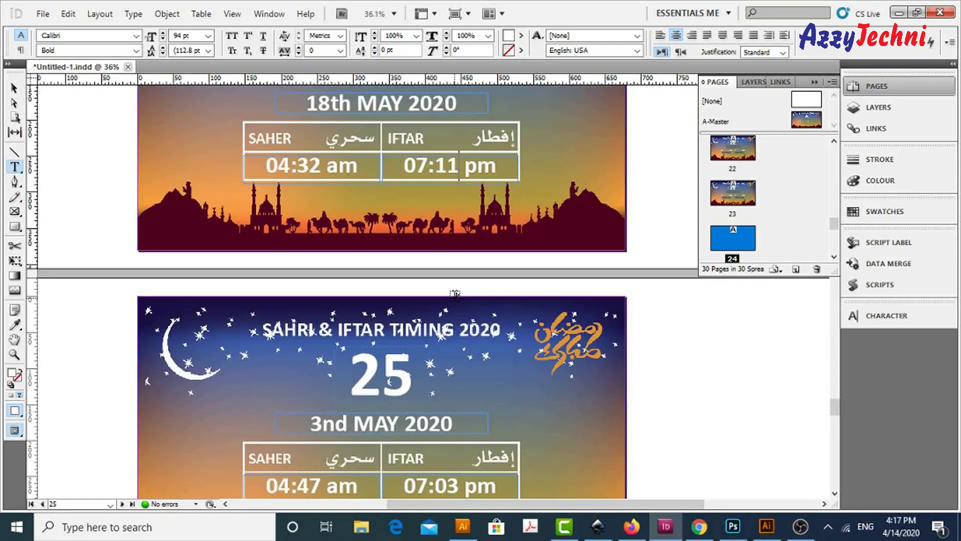
{"action": "scroll", "coordinate": [451, 290], "scroll_direction": "down", "scroll_amount": 1}
{"action": "left_click_drag", "start_coordinate": [350, 352], "coordinate": [310, 352]}
{"action": "type", "text": "19th"}
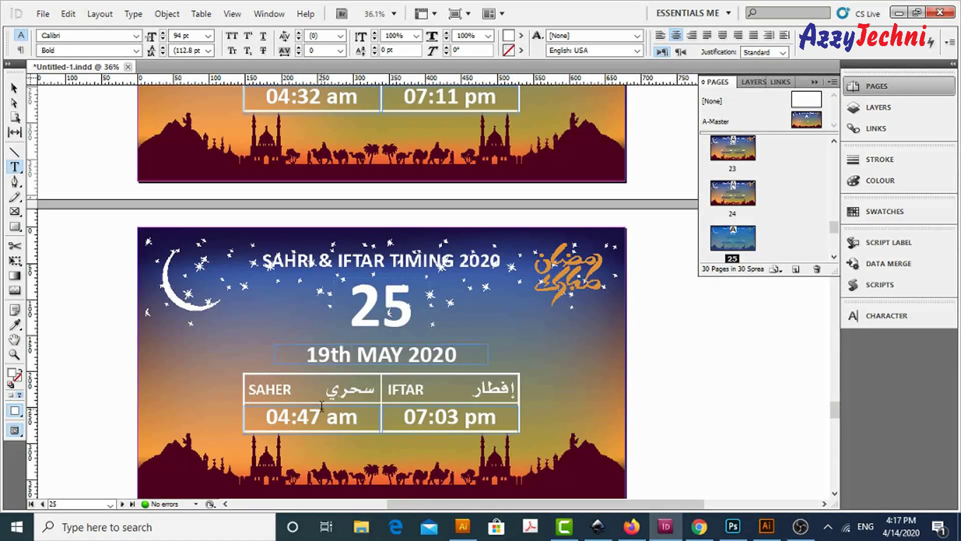
{"action": "type", "text": "3211"}
{"action": "scroll", "coordinate": [437, 408], "scroll_direction": "down", "scroll_amount": 2}
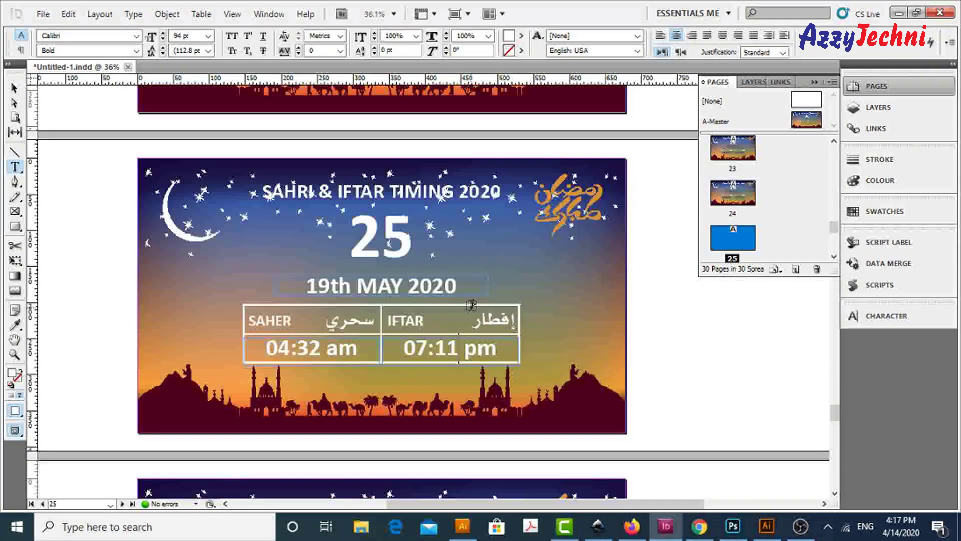
{"action": "scroll", "coordinate": [437, 408], "scroll_direction": "down", "scroll_amount": 5}
- Date page 26 as 20th May and correct its saher minutes
{"action": "scroll", "coordinate": [437, 408], "scroll_direction": "down", "scroll_amount": 4}
{"action": "left_click_drag", "start_coordinate": [348, 295], "coordinate": [309, 289]}
{"action": "type", "text": "20"}
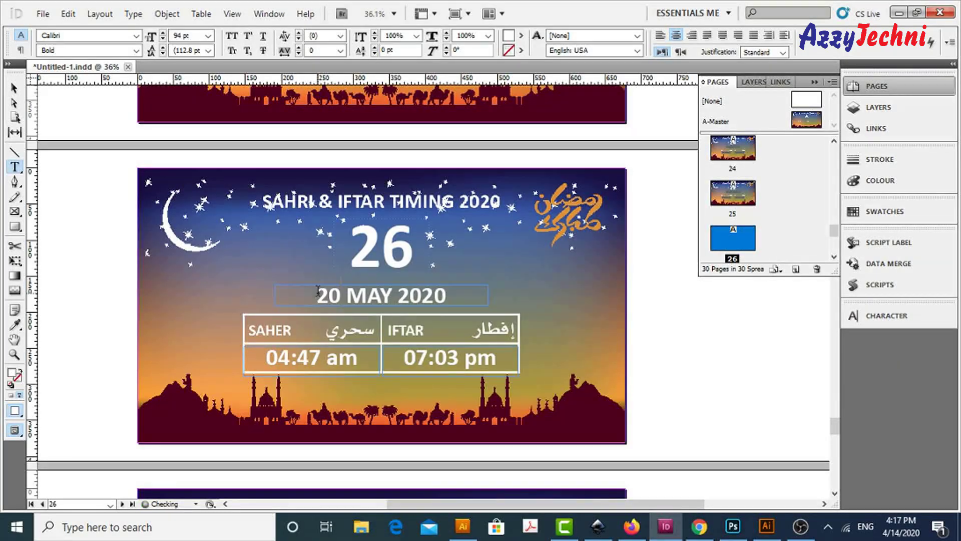
{"action": "type", "text": "th"}
{"action": "left_click_drag", "start_coordinate": [321, 358], "coordinate": [298, 358]}
{"action": "type", "text": "32"}
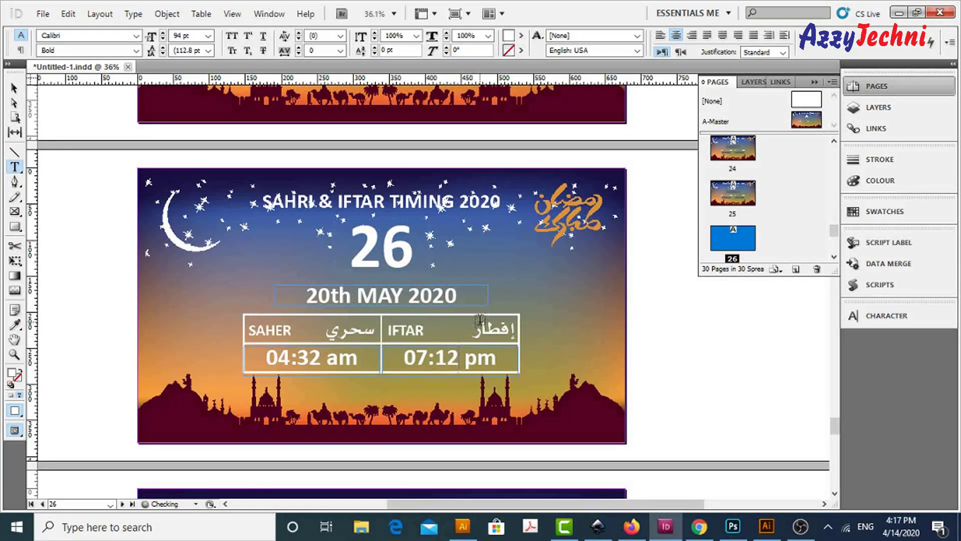
{"action": "scroll", "coordinate": [479, 319], "scroll_direction": "down", "scroll_amount": 2}
{"action": "scroll", "coordinate": [328, 292], "scroll_direction": "down", "scroll_amount": 3}
- Date page 27 as 21st May and correct its saher minutes
{"action": "double_click", "coordinate": [344, 338]}
{"action": "type", "text": "21st MAY 2020"}
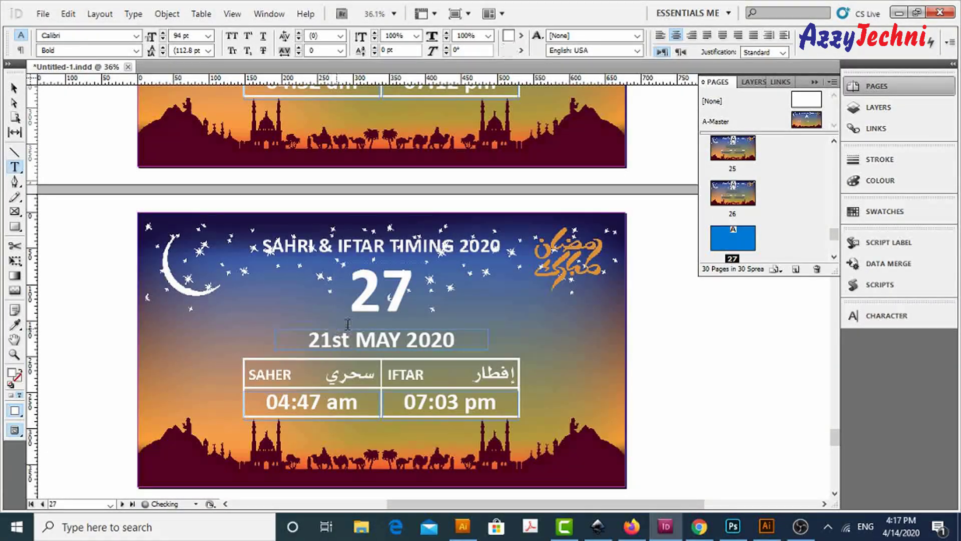
{"action": "left_click_drag", "start_coordinate": [322, 402], "coordinate": [296, 402]}
{"action": "type", "text": "31"}
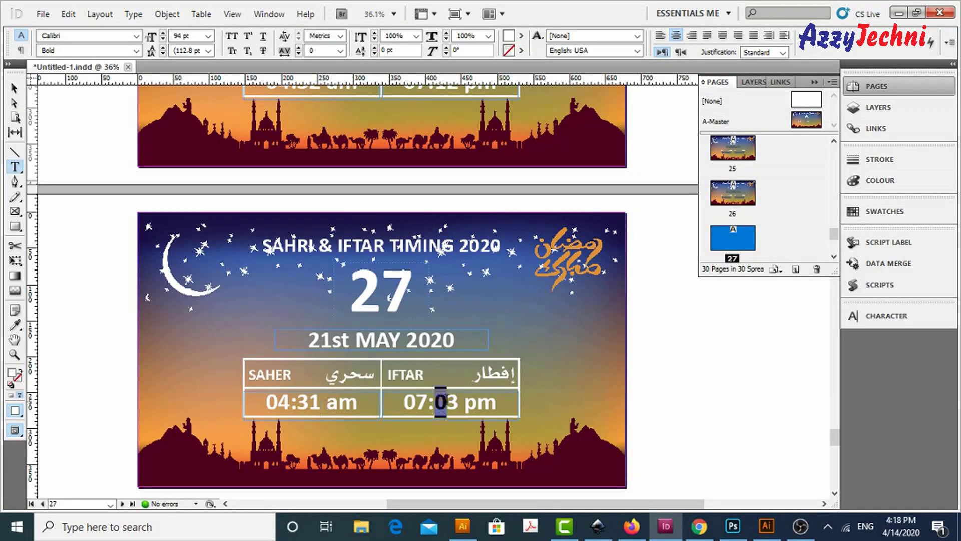
{"action": "type", "text": "12"}
{"action": "scroll", "coordinate": [470, 325], "scroll_direction": "down", "scroll_amount": 3}
{"action": "scroll", "coordinate": [289, 392], "scroll_direction": "down", "scroll_amount": 1}
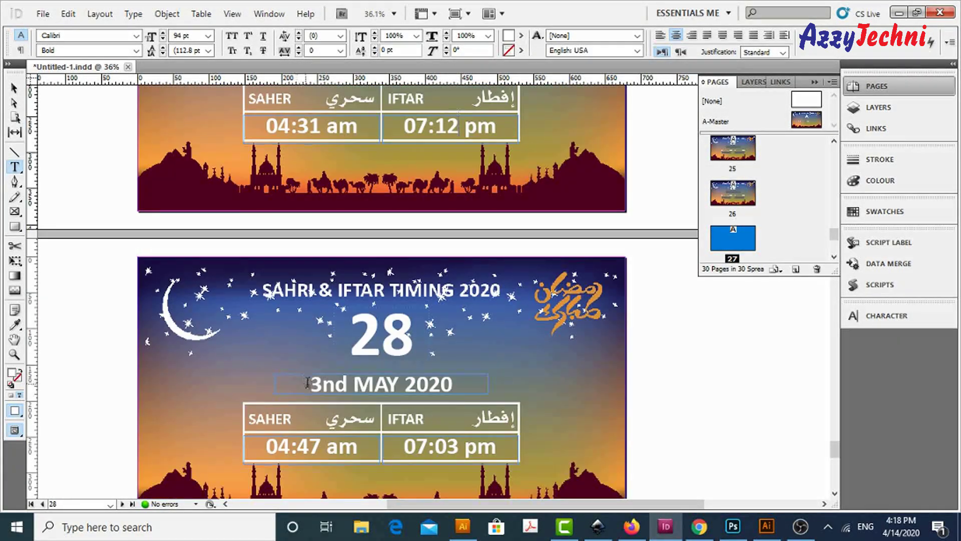
- Date page 28 as 22nd May and update its saher and iftar minutes
{"action": "left_click_drag", "start_coordinate": [307, 383], "coordinate": [325, 383]}
{"action": "type", "text": "22"}
{"action": "left_click_drag", "start_coordinate": [323, 446], "coordinate": [296, 446]}
{"action": "type", "text": "3"}
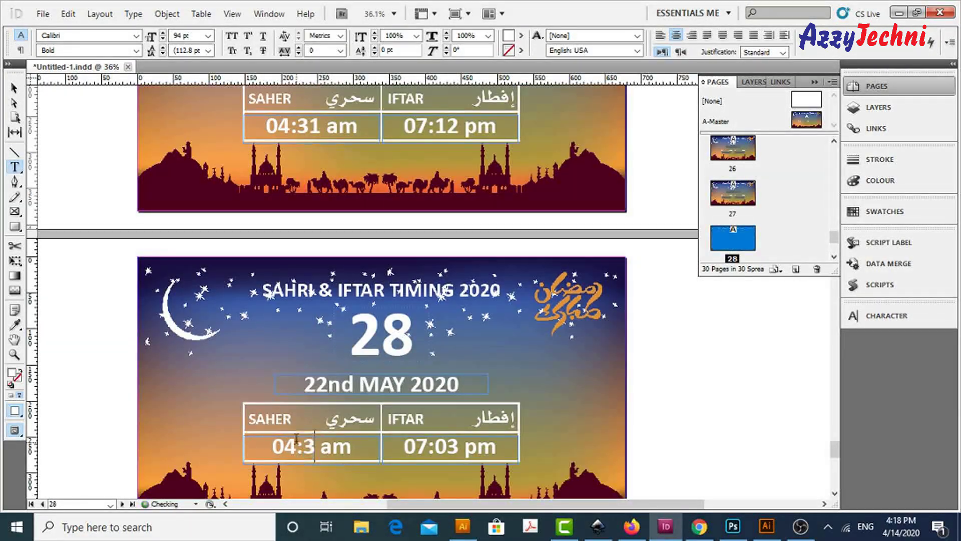
{"action": "type", "text": "1"}
{"action": "left_click_drag", "start_coordinate": [458, 446], "coordinate": [433, 445]}
{"action": "type", "text": "12"}
{"action": "scroll", "coordinate": [319, 369], "scroll_direction": "down", "scroll_amount": 3}
{"action": "scroll", "coordinate": [319, 370], "scroll_direction": "down", "scroll_amount": 1}
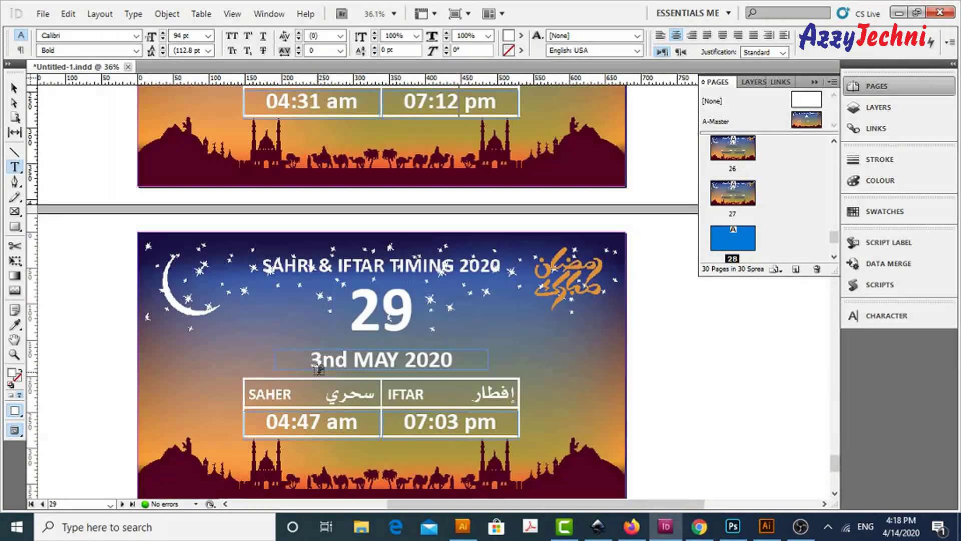
- Date page 29 as 23rd May with corrected saher minutes, and page 30 as 24th May
{"action": "left_click_drag", "start_coordinate": [352, 360], "coordinate": [311, 360]}
{"action": "type", "text": "23r"}
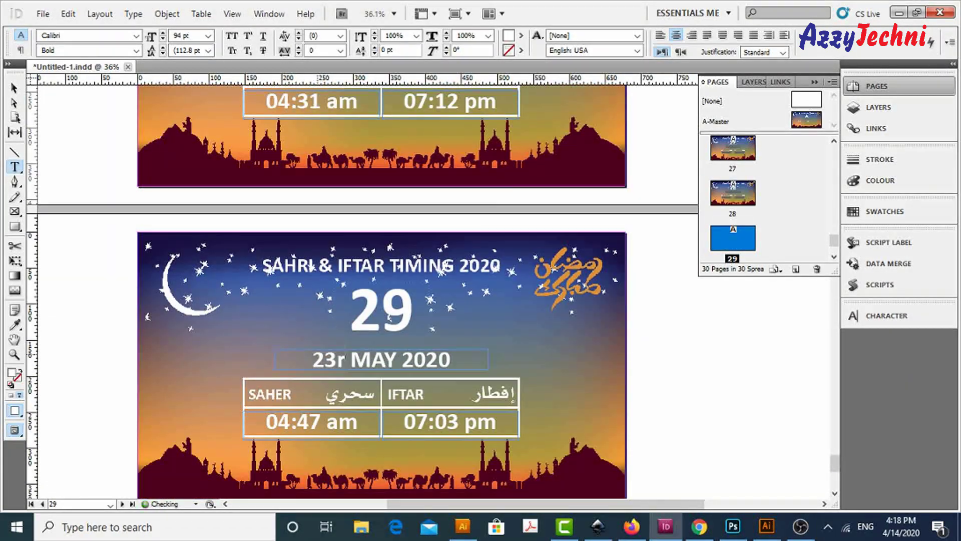
{"action": "left_click_drag", "start_coordinate": [325, 422], "coordinate": [297, 422]}
{"action": "type", "text": "31"}
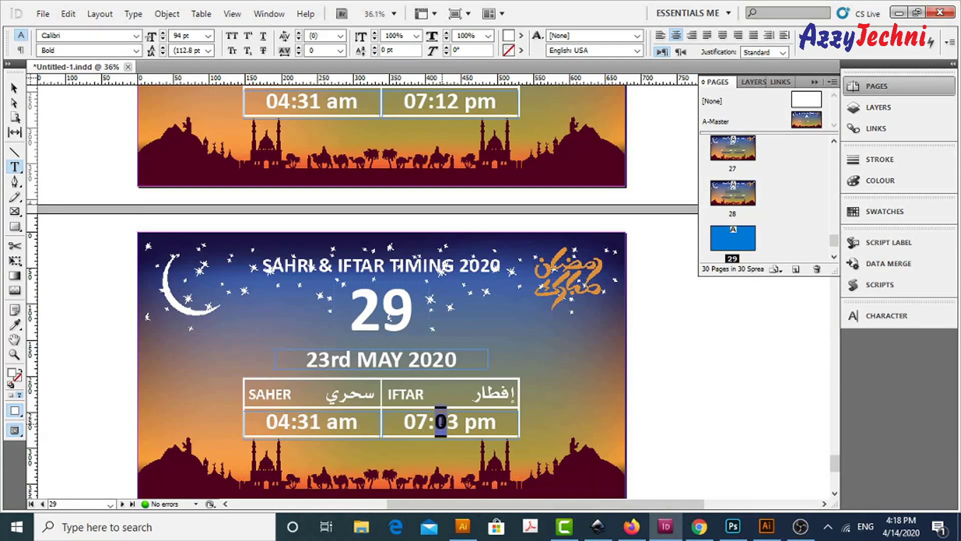
{"action": "type", "text": "1"}
{"action": "scroll", "coordinate": [478, 329], "scroll_direction": "down", "scroll_amount": 4}
{"action": "scroll", "coordinate": [478, 329], "scroll_direction": "down", "scroll_amount": 1}
{"action": "double_click", "coordinate": [320, 335]}
{"action": "type", "text": "2"}
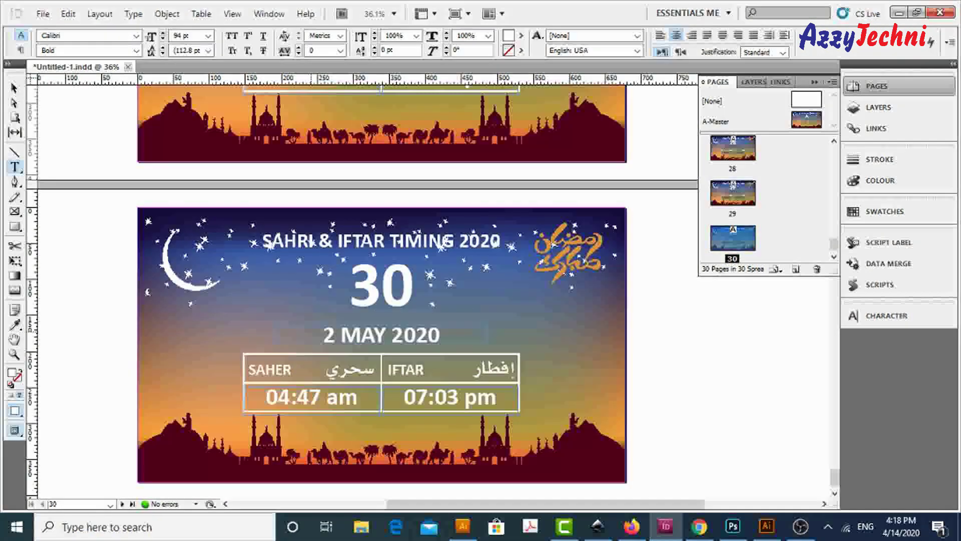
{"action": "type", "text": "4th"}
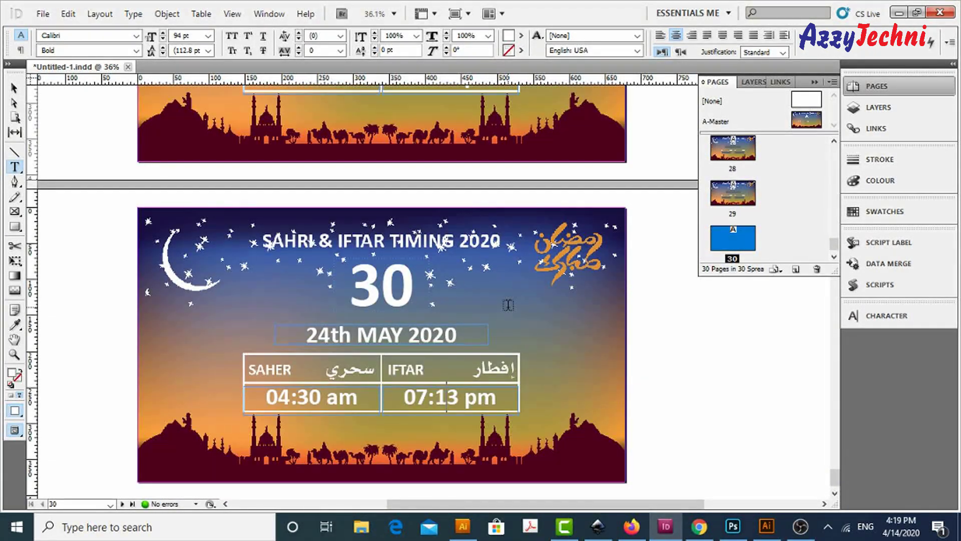
{"action": "scroll", "coordinate": [508, 303], "scroll_direction": "down", "scroll_amount": 1}
{"action": "key", "text": "Escape"}
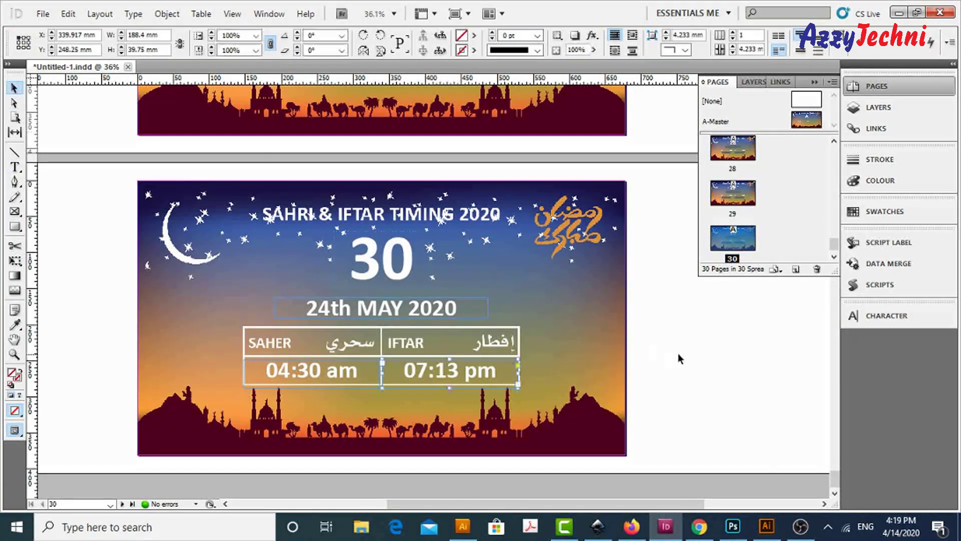
{"action": "key", "text": "ctrl+shift+Page_Up"}
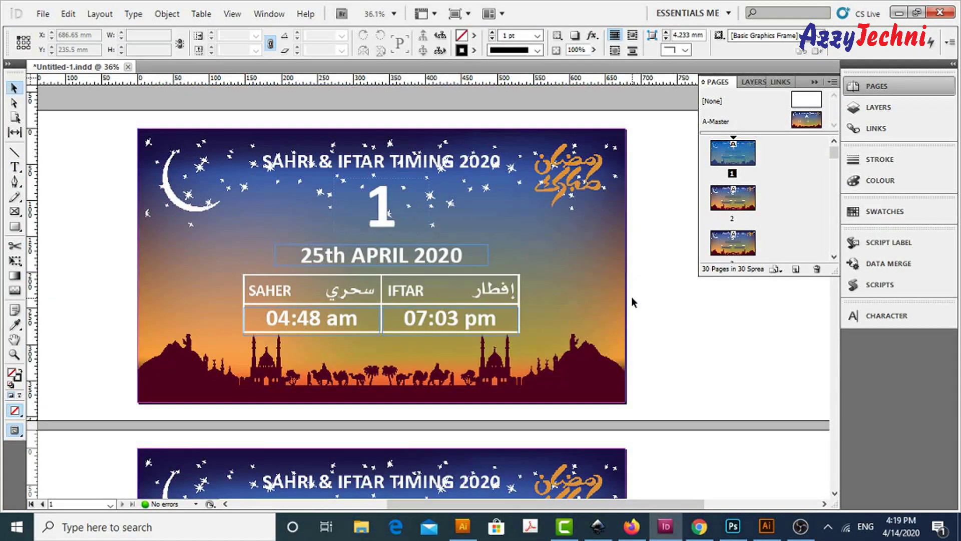
{"action": "scroll", "coordinate": [596, 407], "scroll_direction": "down", "scroll_amount": 4}
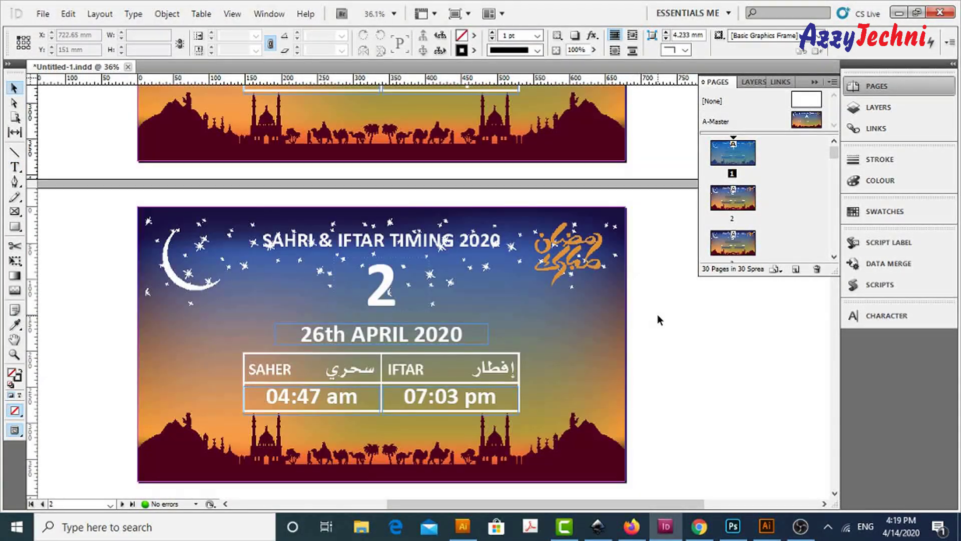
{"action": "scroll", "coordinate": [657, 314], "scroll_direction": "up", "scroll_amount": 1}
{"action": "scroll", "coordinate": [657, 314], "scroll_direction": "down", "scroll_amount": 5}
{"action": "scroll", "coordinate": [656, 314], "scroll_direction": "down", "scroll_amount": 1}
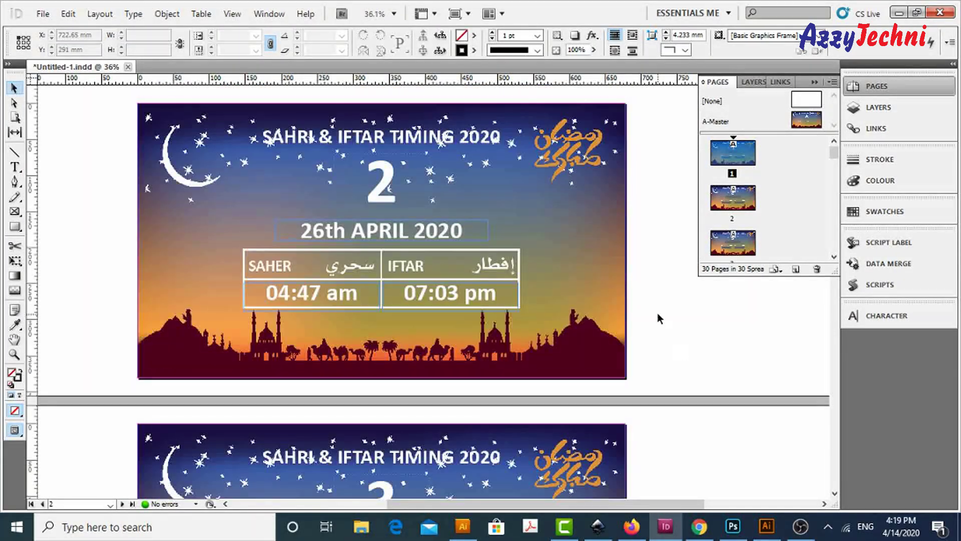
{"action": "scroll", "coordinate": [601, 296], "scroll_direction": "down", "scroll_amount": 2}
{"action": "scroll", "coordinate": [580, 289], "scroll_direction": "down", "scroll_amount": 2}
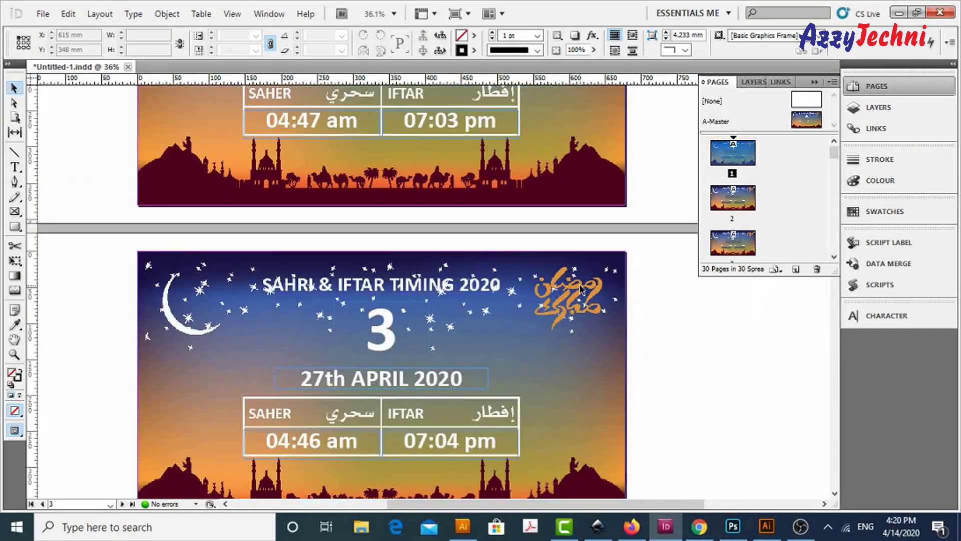
{"action": "scroll", "coordinate": [580, 289], "scroll_direction": "down", "scroll_amount": 9}
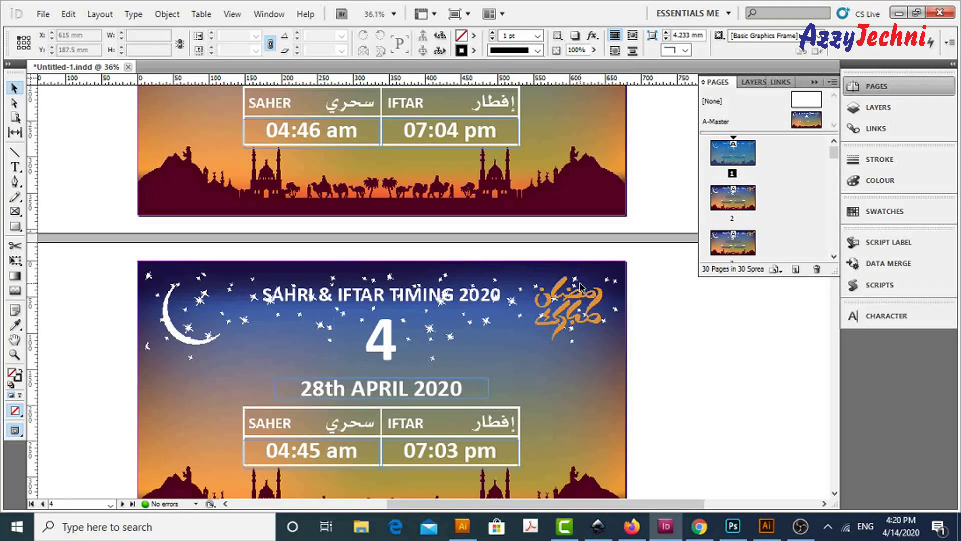
{"action": "scroll", "coordinate": [580, 287], "scroll_direction": "down", "scroll_amount": 11}
{"action": "scroll", "coordinate": [580, 286], "scroll_direction": "down", "scroll_amount": 2}
{"action": "scroll", "coordinate": [579, 286], "scroll_direction": "down", "scroll_amount": 6}
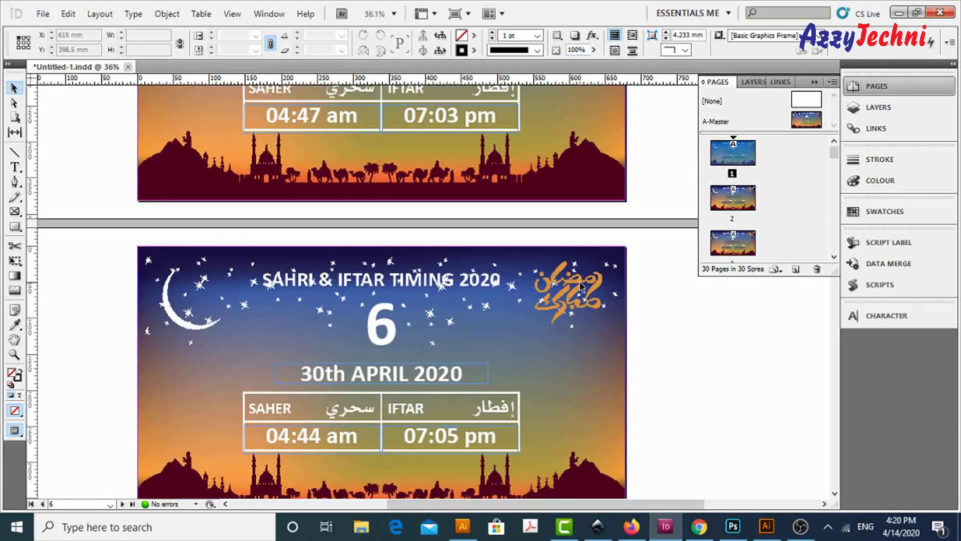
{"action": "scroll", "coordinate": [581, 286], "scroll_direction": "up", "scroll_amount": 5}
{"action": "scroll", "coordinate": [581, 287], "scroll_direction": "down", "scroll_amount": 4}
{"action": "scroll", "coordinate": [580, 286], "scroll_direction": "up", "scroll_amount": 1}
{"action": "scroll", "coordinate": [580, 286], "scroll_direction": "down", "scroll_amount": 8}
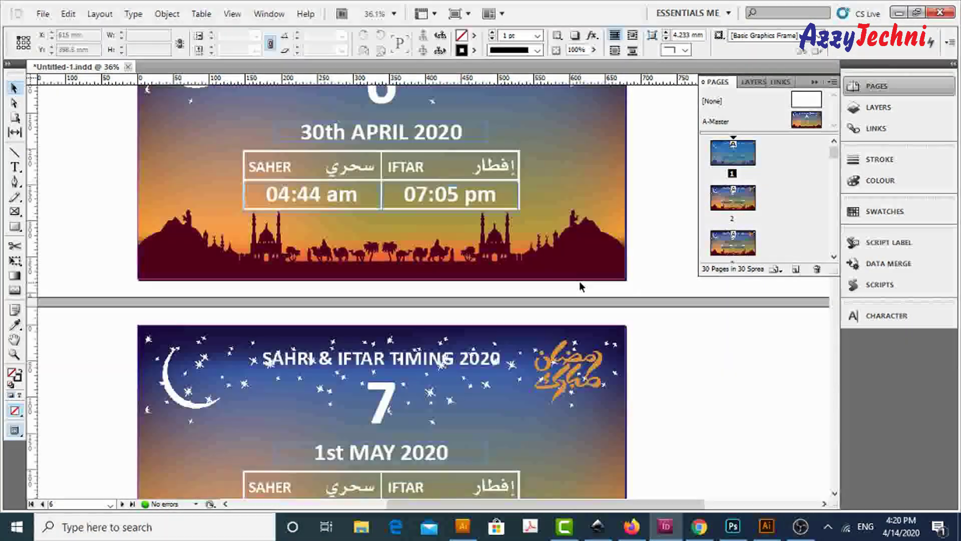
{"action": "scroll", "coordinate": [579, 286], "scroll_direction": "down", "scroll_amount": 3}
{"action": "scroll", "coordinate": [579, 286], "scroll_direction": "down", "scroll_amount": 6}
{"action": "scroll", "coordinate": [580, 286], "scroll_direction": "down", "scroll_amount": 1}
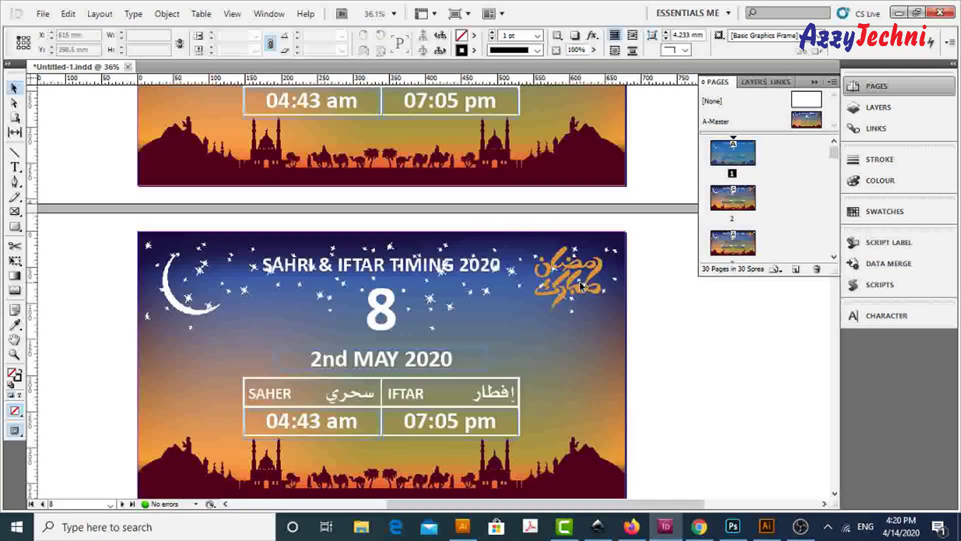
{"action": "scroll", "coordinate": [581, 285], "scroll_direction": "down", "scroll_amount": 4}
{"action": "scroll", "coordinate": [591, 282], "scroll_direction": "down", "scroll_amount": 2}
{"action": "scroll", "coordinate": [598, 278], "scroll_direction": "down", "scroll_amount": 5}
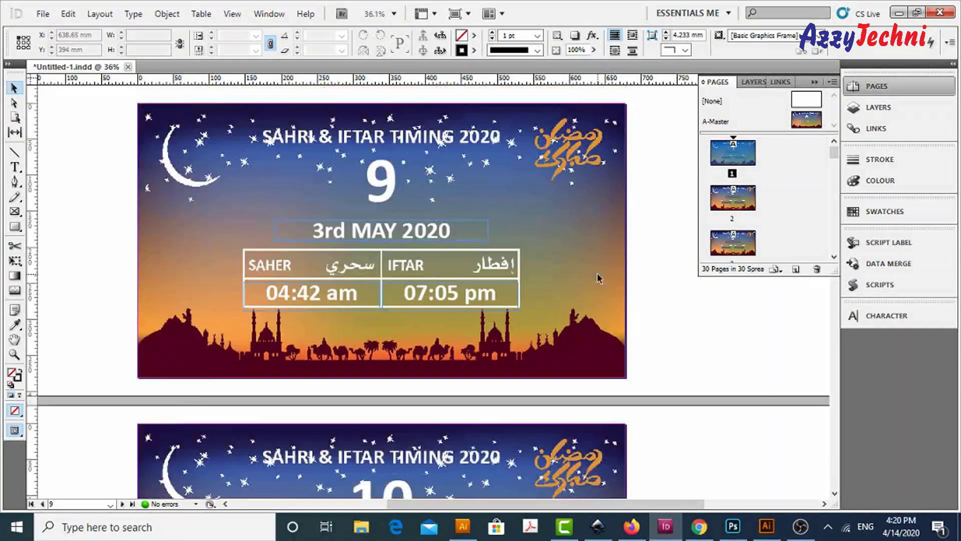
{"action": "scroll", "coordinate": [599, 279], "scroll_direction": "down", "scroll_amount": 3}
{"action": "scroll", "coordinate": [598, 278], "scroll_direction": "down", "scroll_amount": 2}
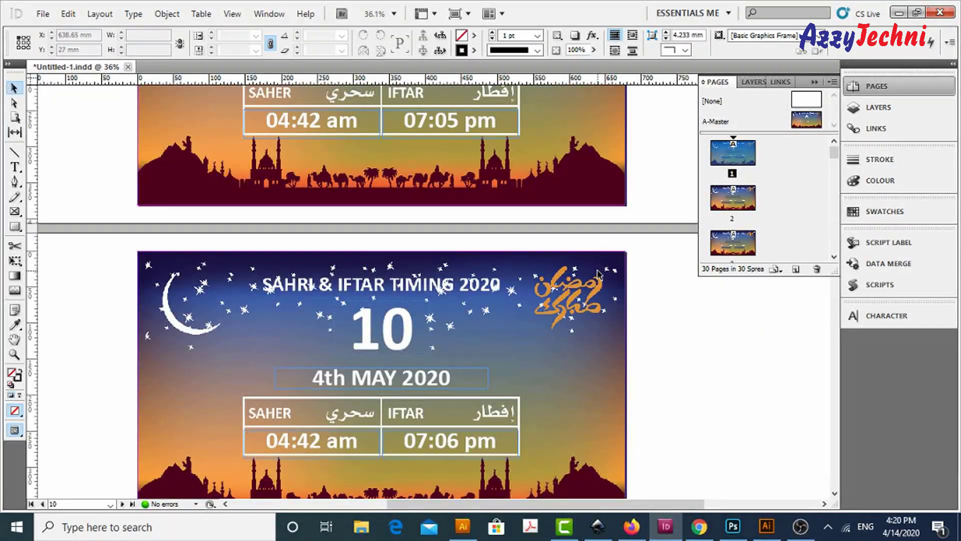
{"action": "scroll", "coordinate": [599, 273], "scroll_direction": "down", "scroll_amount": 2}
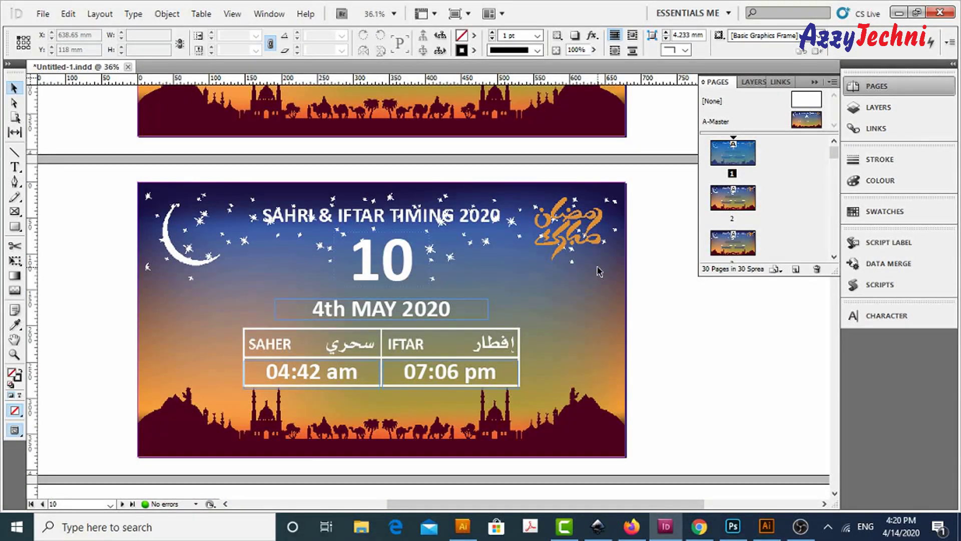
{"action": "scroll", "coordinate": [599, 271], "scroll_direction": "down", "scroll_amount": 1}
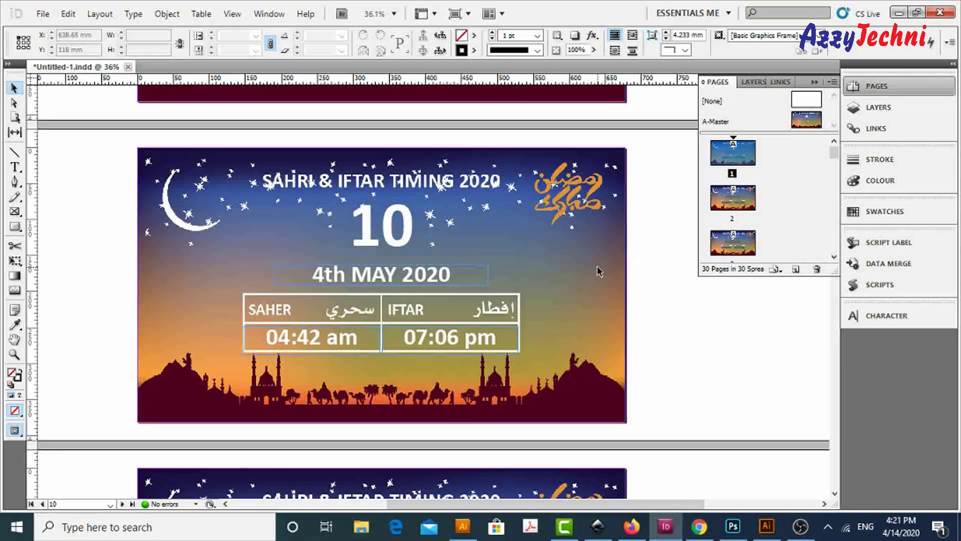
{"action": "scroll", "coordinate": [598, 272], "scroll_direction": "down", "scroll_amount": 6}
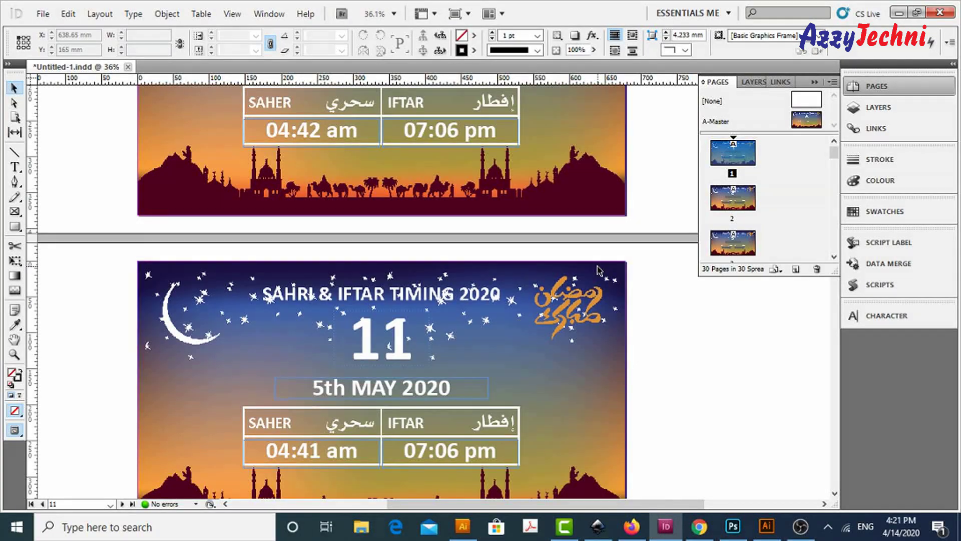
{"action": "scroll", "coordinate": [599, 271], "scroll_direction": "down", "scroll_amount": 2}
{"action": "scroll", "coordinate": [599, 271], "scroll_direction": "down", "scroll_amount": 5}
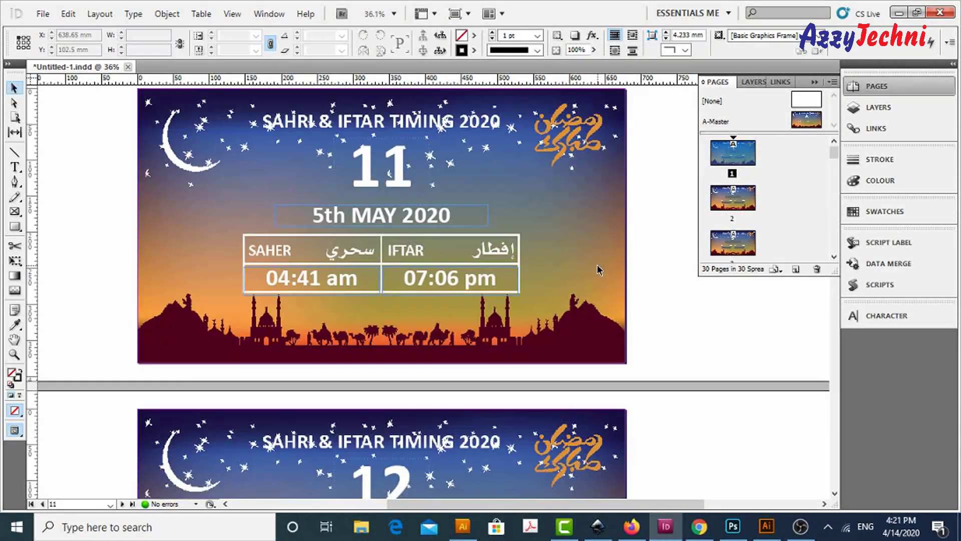
{"action": "scroll", "coordinate": [599, 271], "scroll_direction": "down", "scroll_amount": 2}
{"action": "scroll", "coordinate": [598, 271], "scroll_direction": "down", "scroll_amount": 7}
{"action": "scroll", "coordinate": [598, 270], "scroll_direction": "down", "scroll_amount": 3}
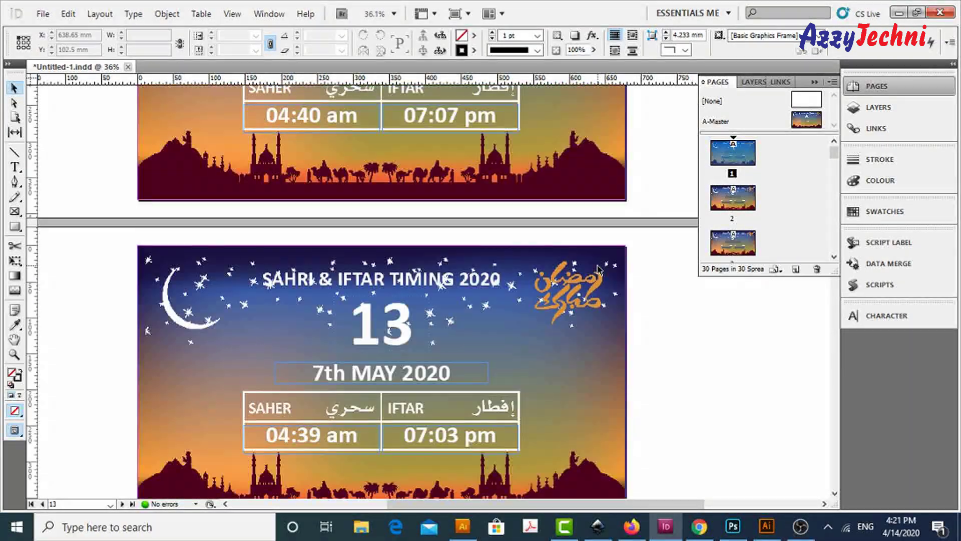
{"action": "scroll", "coordinate": [598, 271], "scroll_direction": "down", "scroll_amount": 9}
{"action": "scroll", "coordinate": [598, 270], "scroll_direction": "up", "scroll_amount": 1}
{"action": "scroll", "coordinate": [597, 269], "scroll_direction": "down", "scroll_amount": 1}
{"action": "scroll", "coordinate": [597, 269], "scroll_direction": "down", "scroll_amount": 7}
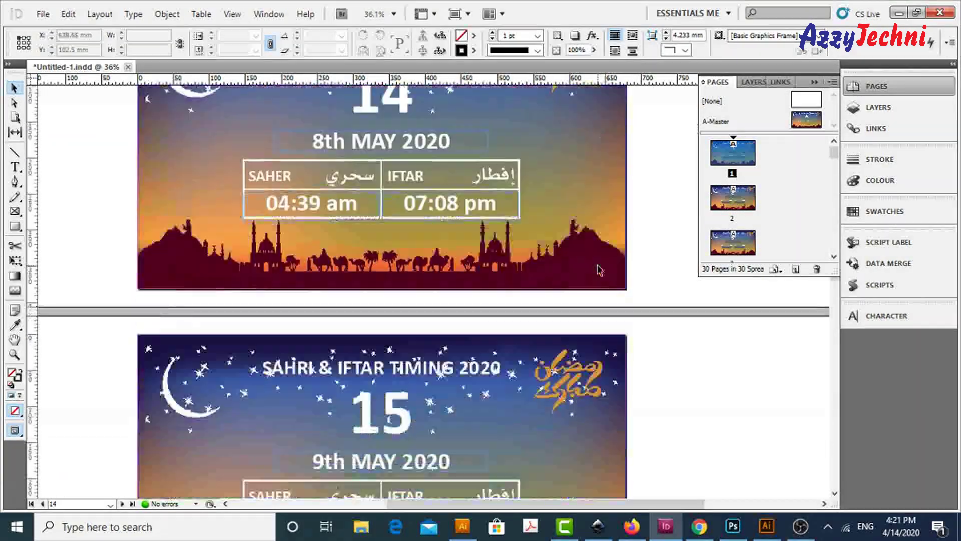
{"action": "scroll", "coordinate": [597, 268], "scroll_direction": "down", "scroll_amount": 2}
{"action": "scroll", "coordinate": [598, 269], "scroll_direction": "down", "scroll_amount": 10}
{"action": "scroll", "coordinate": [597, 269], "scroll_direction": "down", "scroll_amount": 9}
{"action": "scroll", "coordinate": [597, 269], "scroll_direction": "down", "scroll_amount": 2}
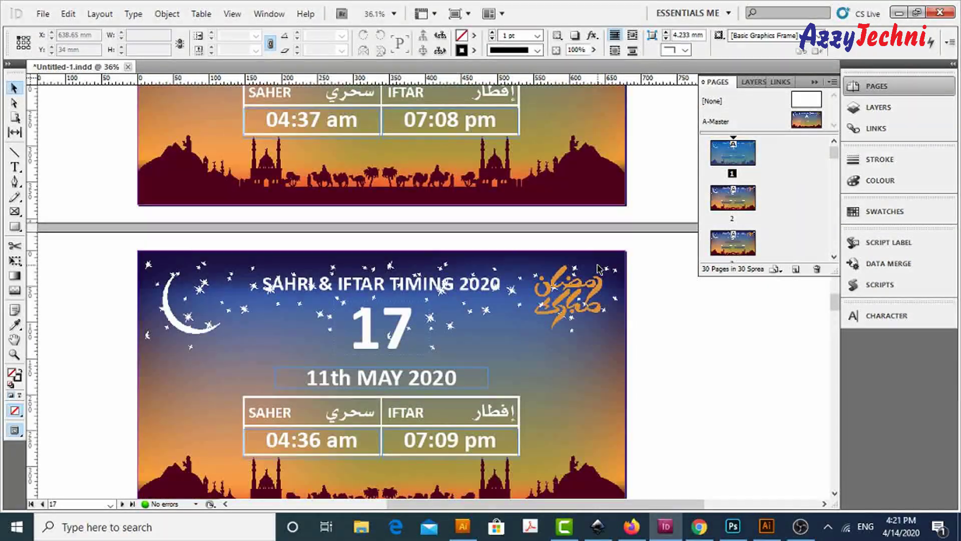
{"action": "scroll", "coordinate": [598, 270], "scroll_direction": "down", "scroll_amount": 10}
{"action": "scroll", "coordinate": [598, 270], "scroll_direction": "down", "scroll_amount": 12}
{"action": "scroll", "coordinate": [599, 271], "scroll_direction": "down", "scroll_amount": 5}
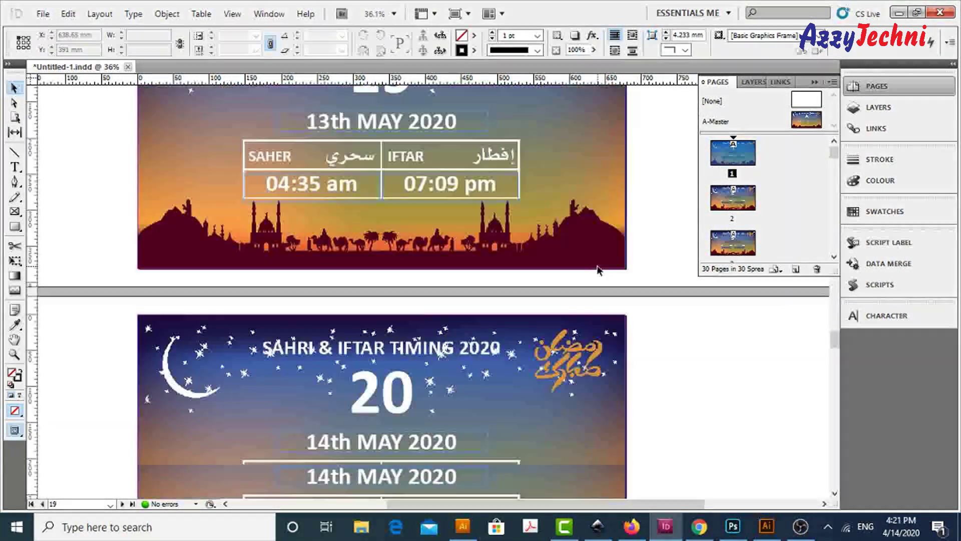
{"action": "scroll", "coordinate": [599, 270], "scroll_direction": "down", "scroll_amount": 3}
{"action": "scroll", "coordinate": [599, 270], "scroll_direction": "down", "scroll_amount": 10}
{"action": "scroll", "coordinate": [599, 270], "scroll_direction": "down", "scroll_amount": 8}
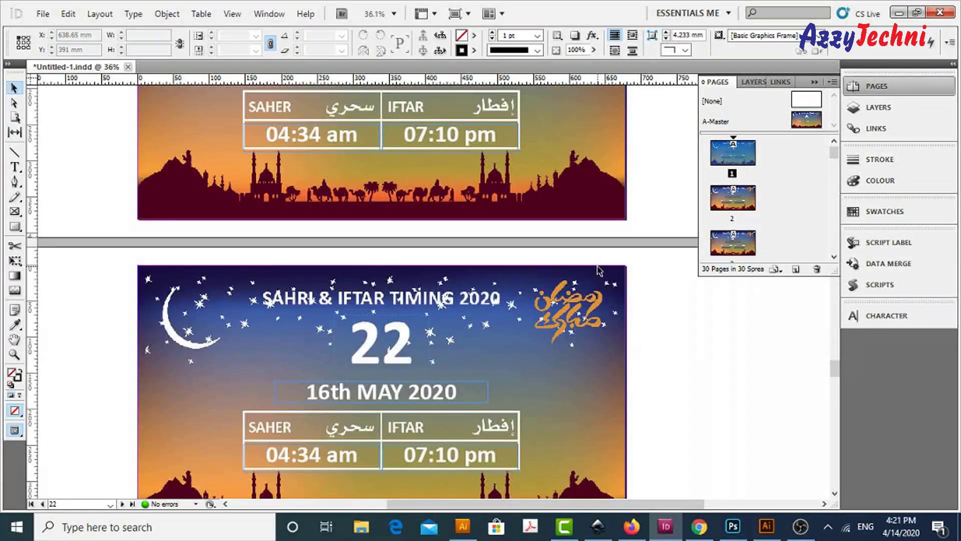
{"action": "scroll", "coordinate": [598, 271], "scroll_direction": "down", "scroll_amount": 10}
{"action": "scroll", "coordinate": [598, 271], "scroll_direction": "down", "scroll_amount": 3}
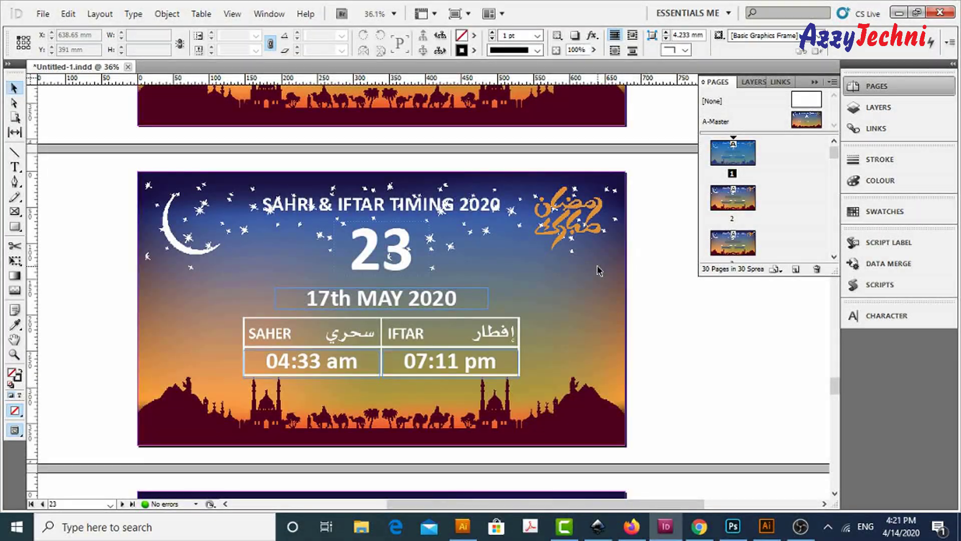
{"action": "scroll", "coordinate": [598, 270], "scroll_direction": "down", "scroll_amount": 6}
{"action": "scroll", "coordinate": [599, 271], "scroll_direction": "down", "scroll_amount": 6}
{"action": "scroll", "coordinate": [599, 271], "scroll_direction": "down", "scroll_amount": 6}
{"action": "scroll", "coordinate": [598, 270], "scroll_direction": "down", "scroll_amount": 9}
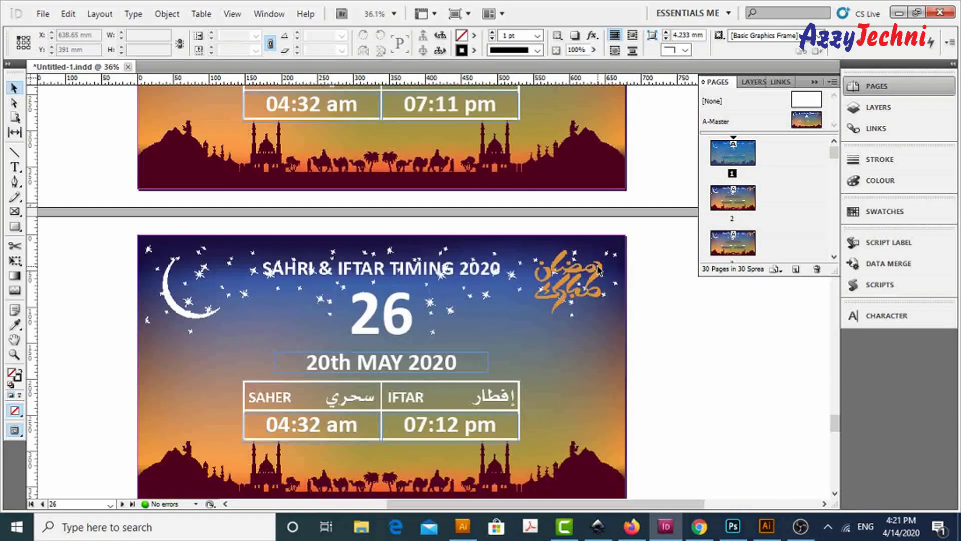
{"action": "scroll", "coordinate": [598, 270], "scroll_direction": "down", "scroll_amount": 4}
{"action": "scroll", "coordinate": [598, 270], "scroll_direction": "down", "scroll_amount": 7}
{"action": "scroll", "coordinate": [599, 270], "scroll_direction": "down", "scroll_amount": 7}
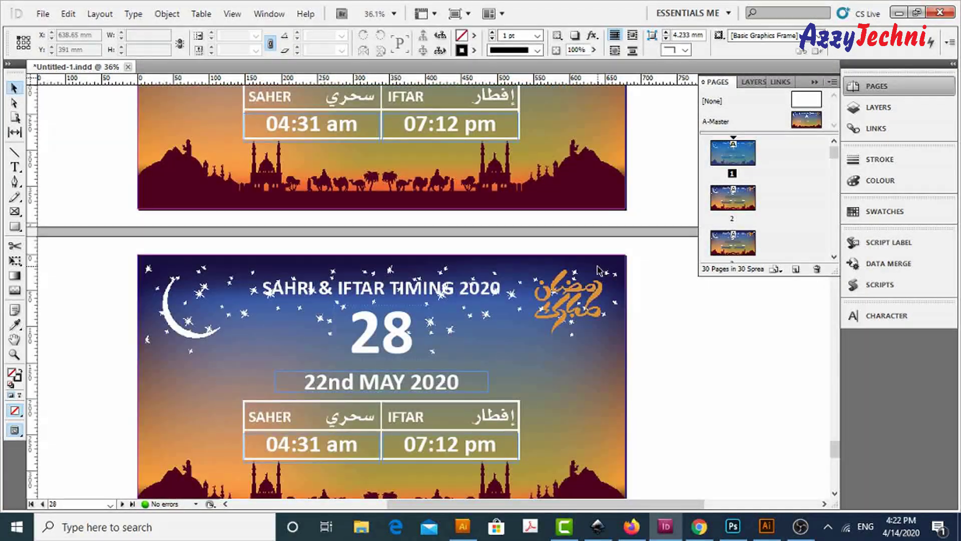
{"action": "scroll", "coordinate": [598, 270], "scroll_direction": "down", "scroll_amount": 5}
{"action": "scroll", "coordinate": [598, 270], "scroll_direction": "down", "scroll_amount": 4}
{"action": "scroll", "coordinate": [598, 270], "scroll_direction": "down", "scroll_amount": 4}
{"action": "scroll", "coordinate": [598, 271], "scroll_direction": "down", "scroll_amount": 5}
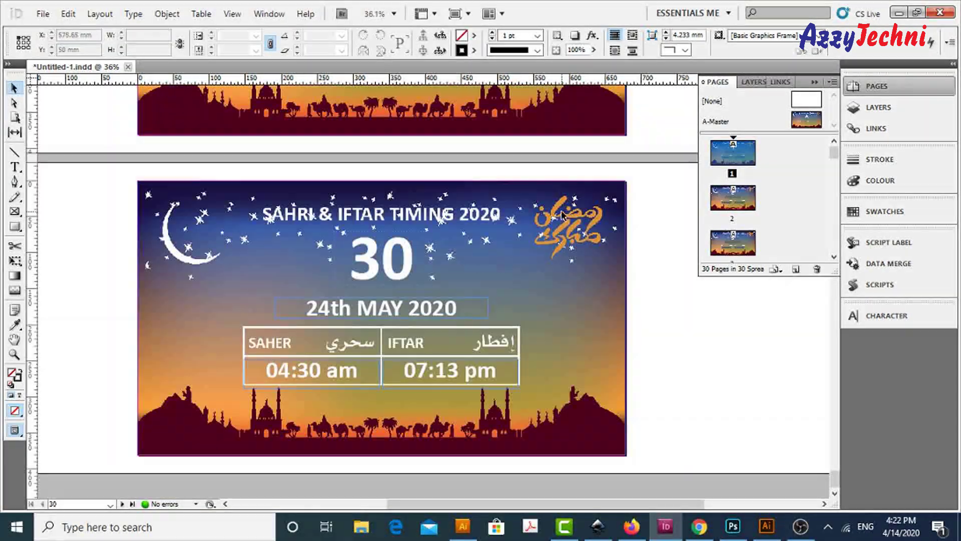